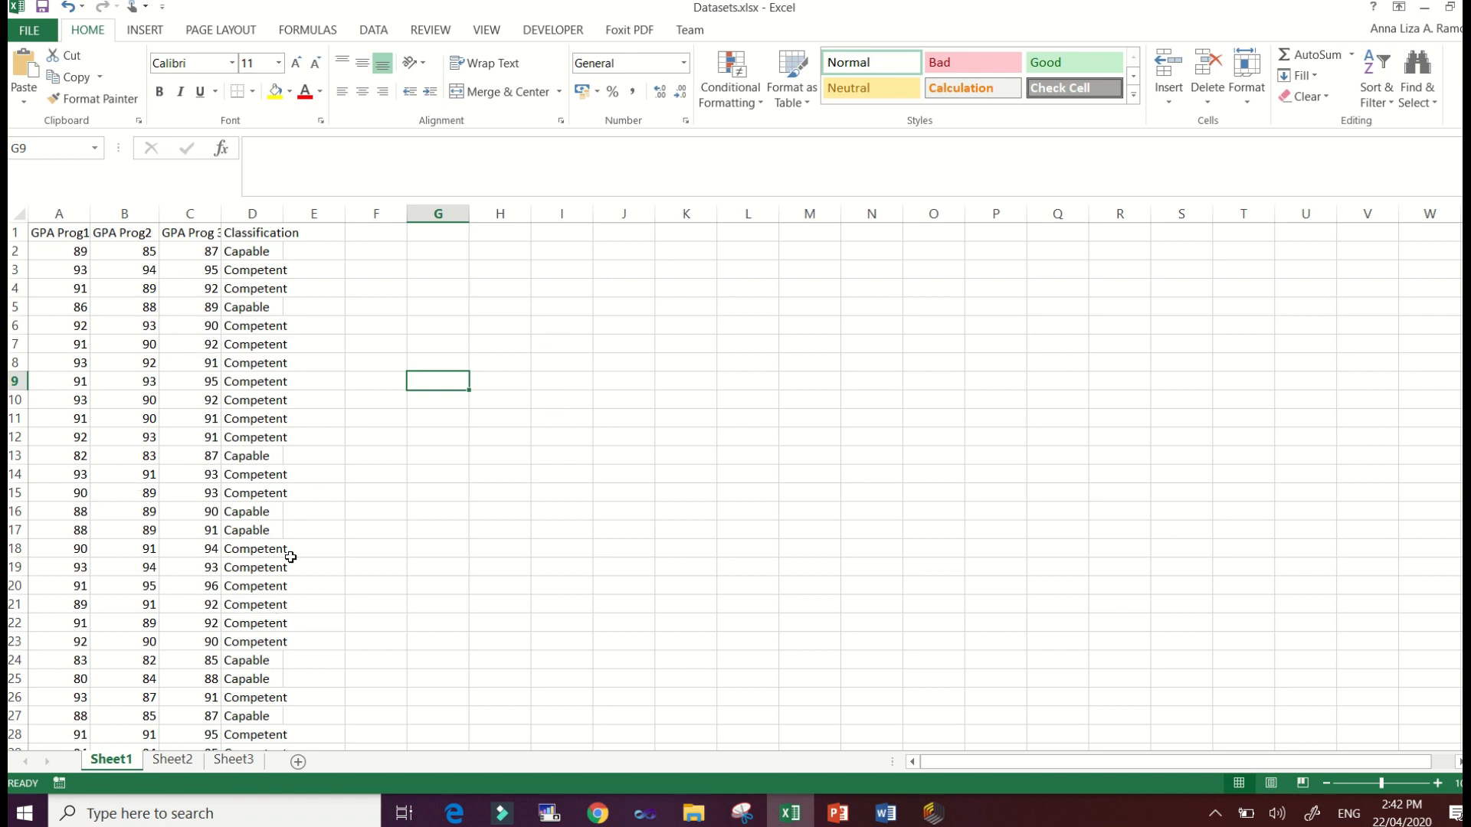
- Examine the GPA Prog1, GPA Prog2, GPA Prog 3 and Classification columns on Sheet1 of the Datasets workbook
scroll(291, 493, "down", 5)
scroll(291, 493, "up", 3)
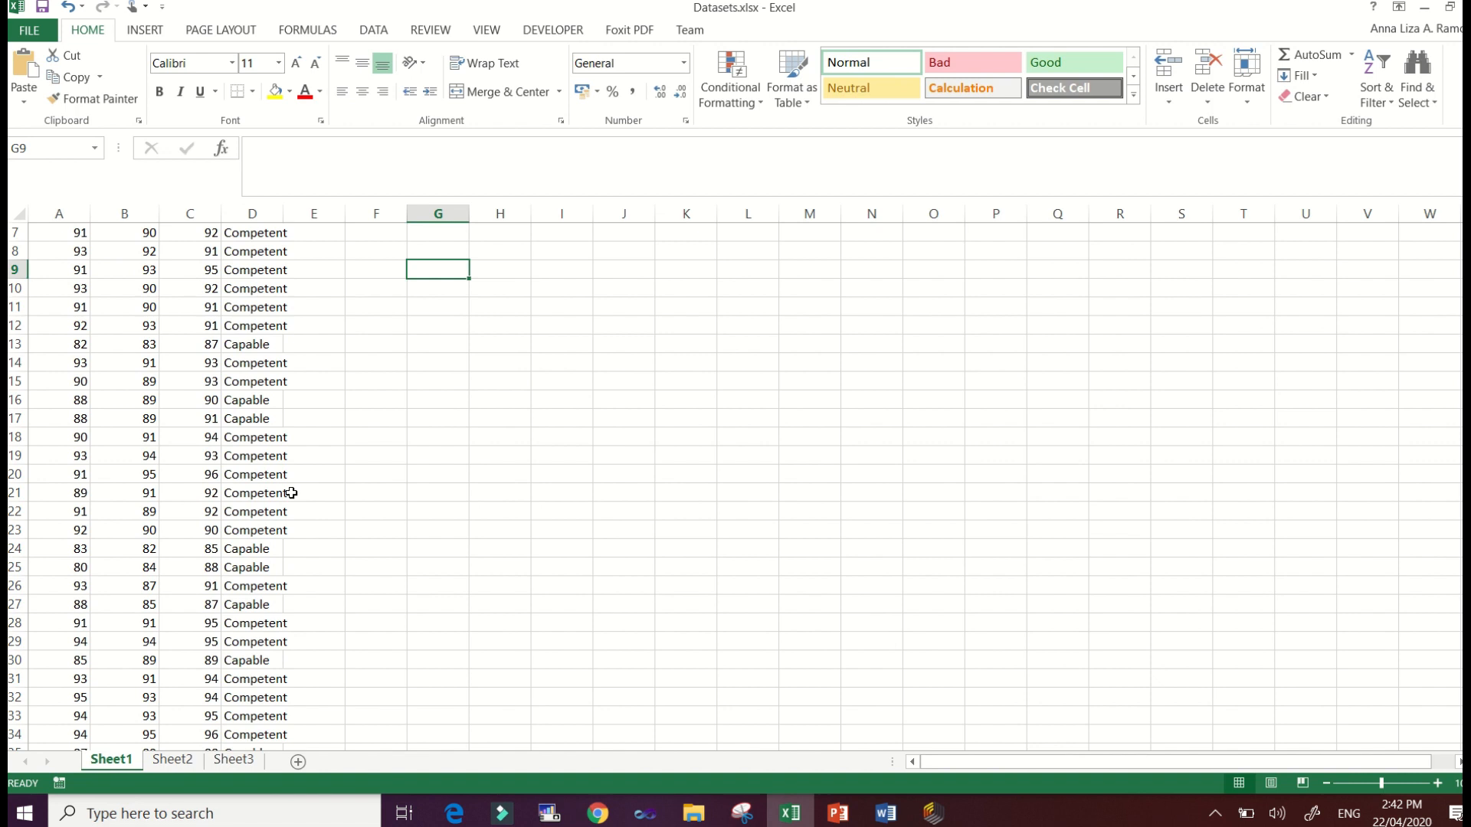
scroll(291, 493, "up", 2)
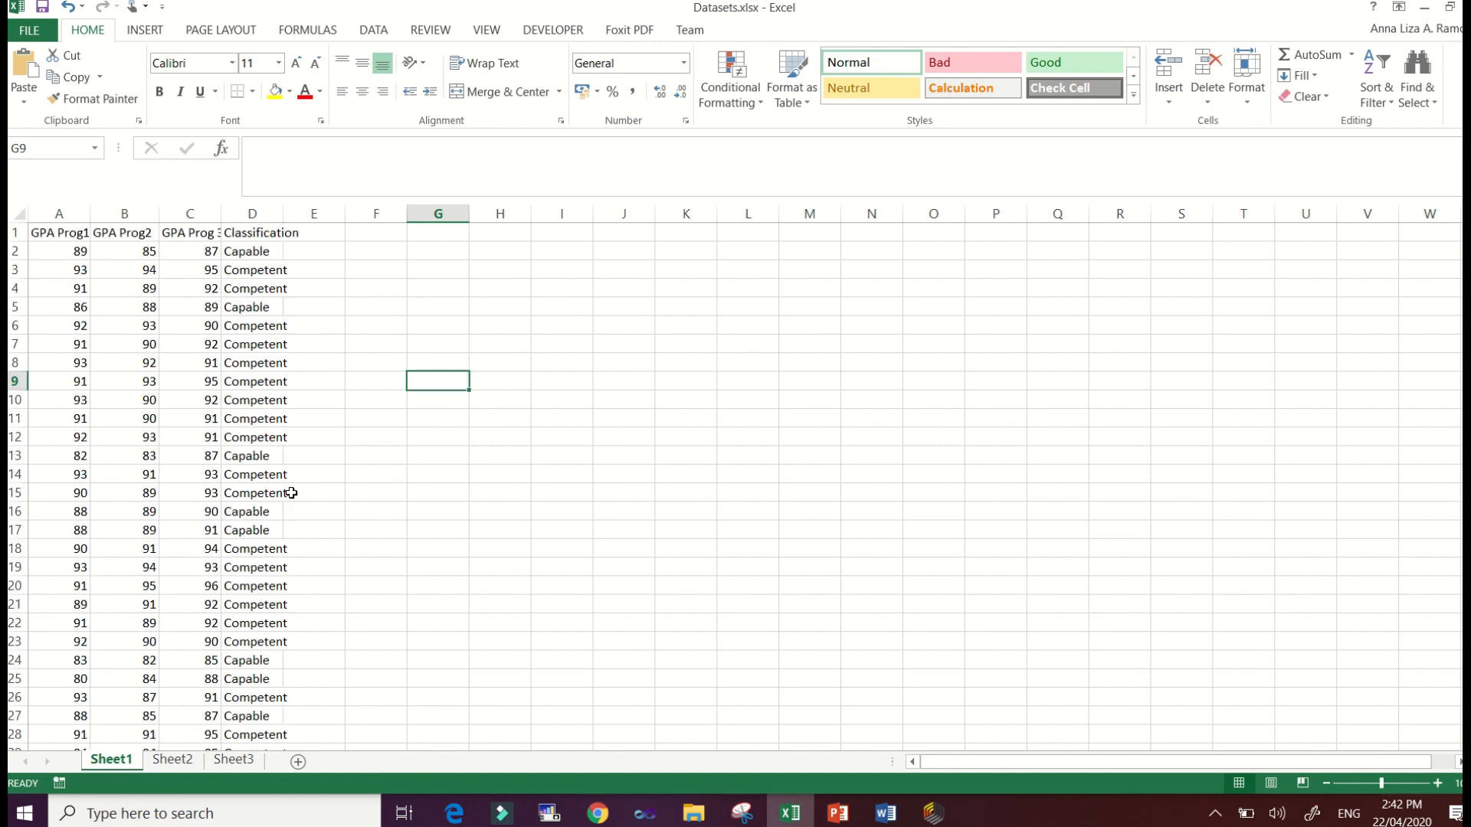
left_click(62, 238)
left_click(123, 237)
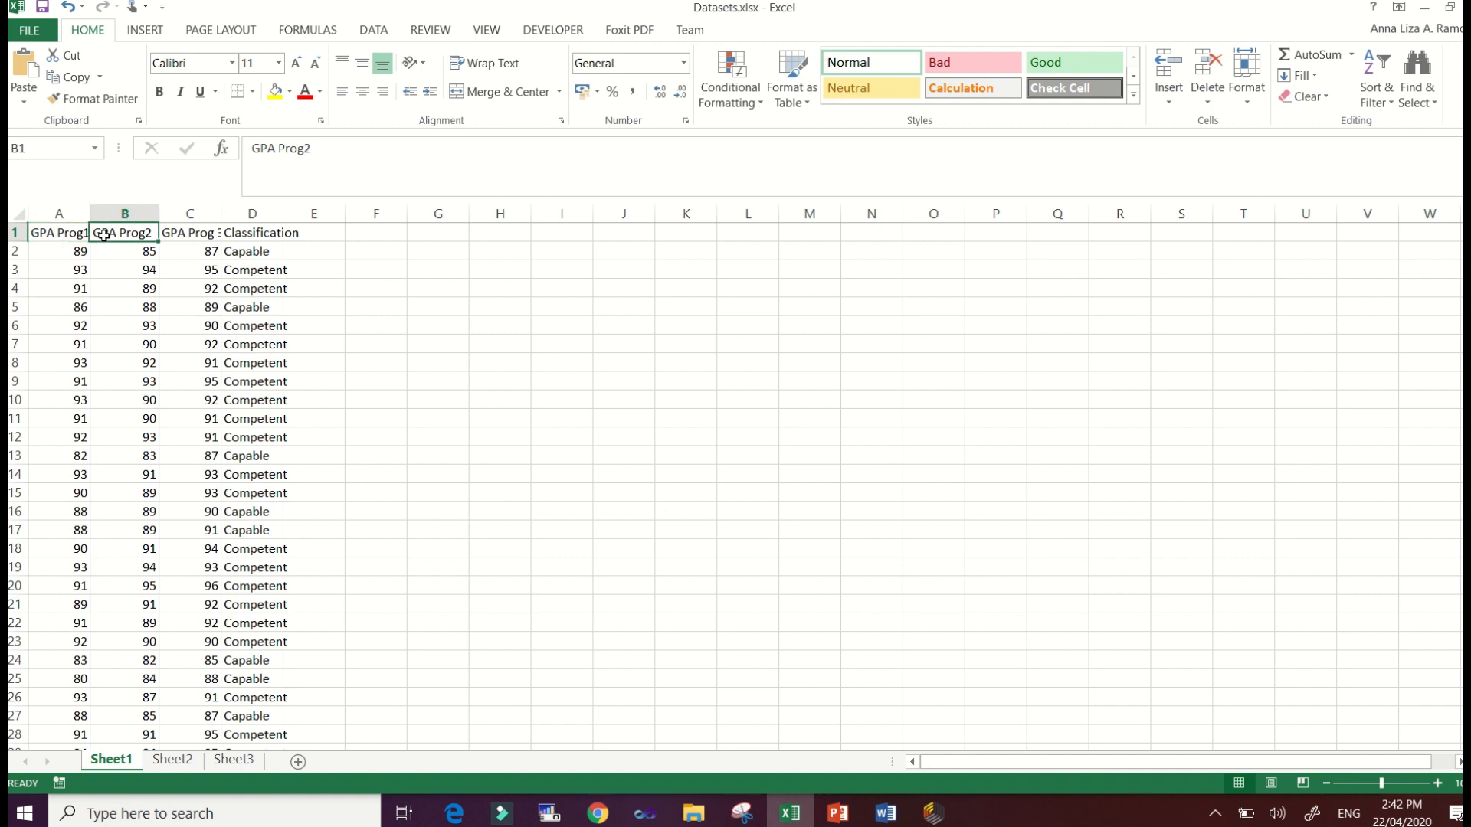
left_click(182, 235)
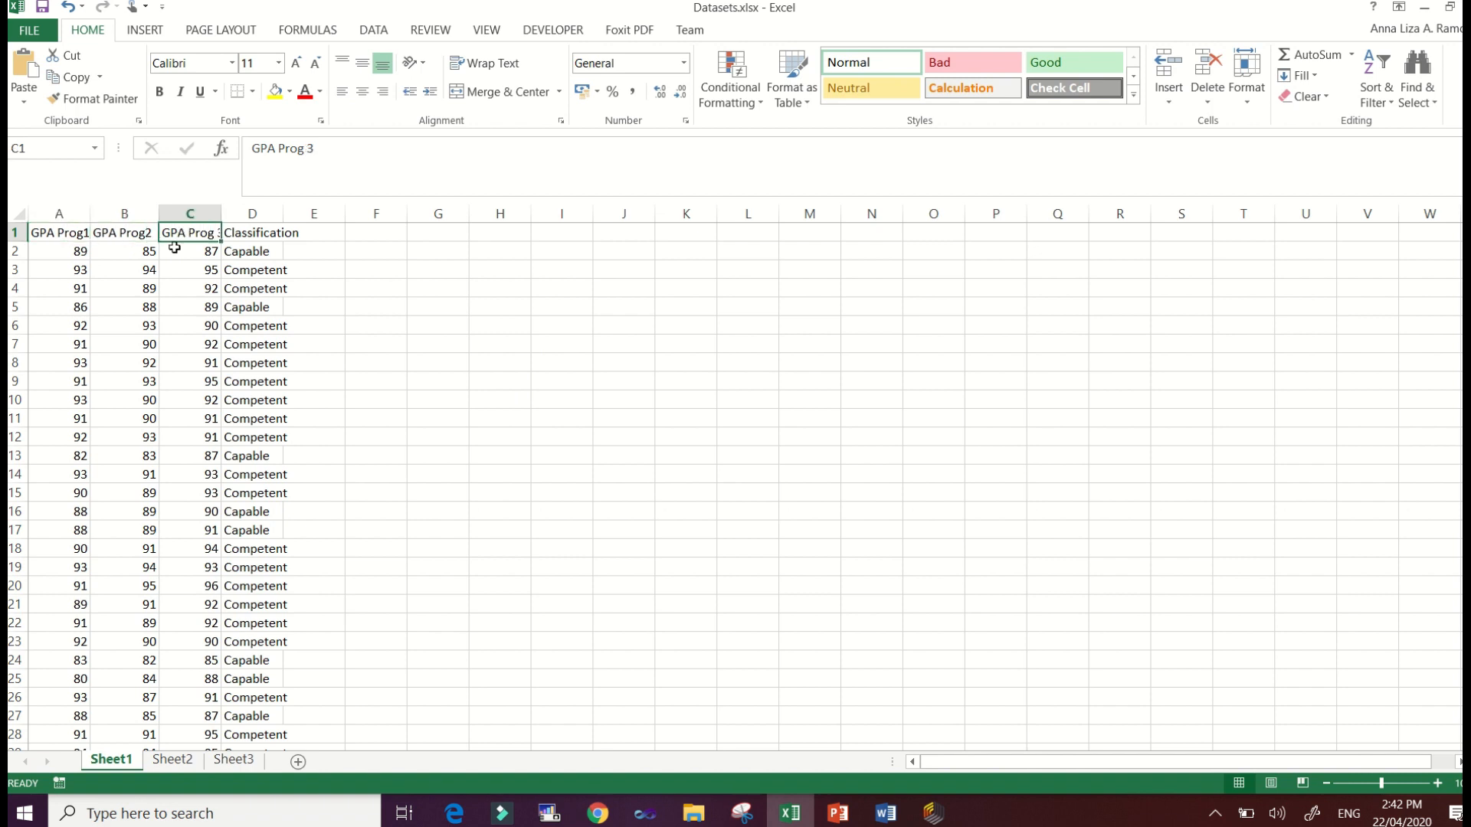
left_click(60, 247)
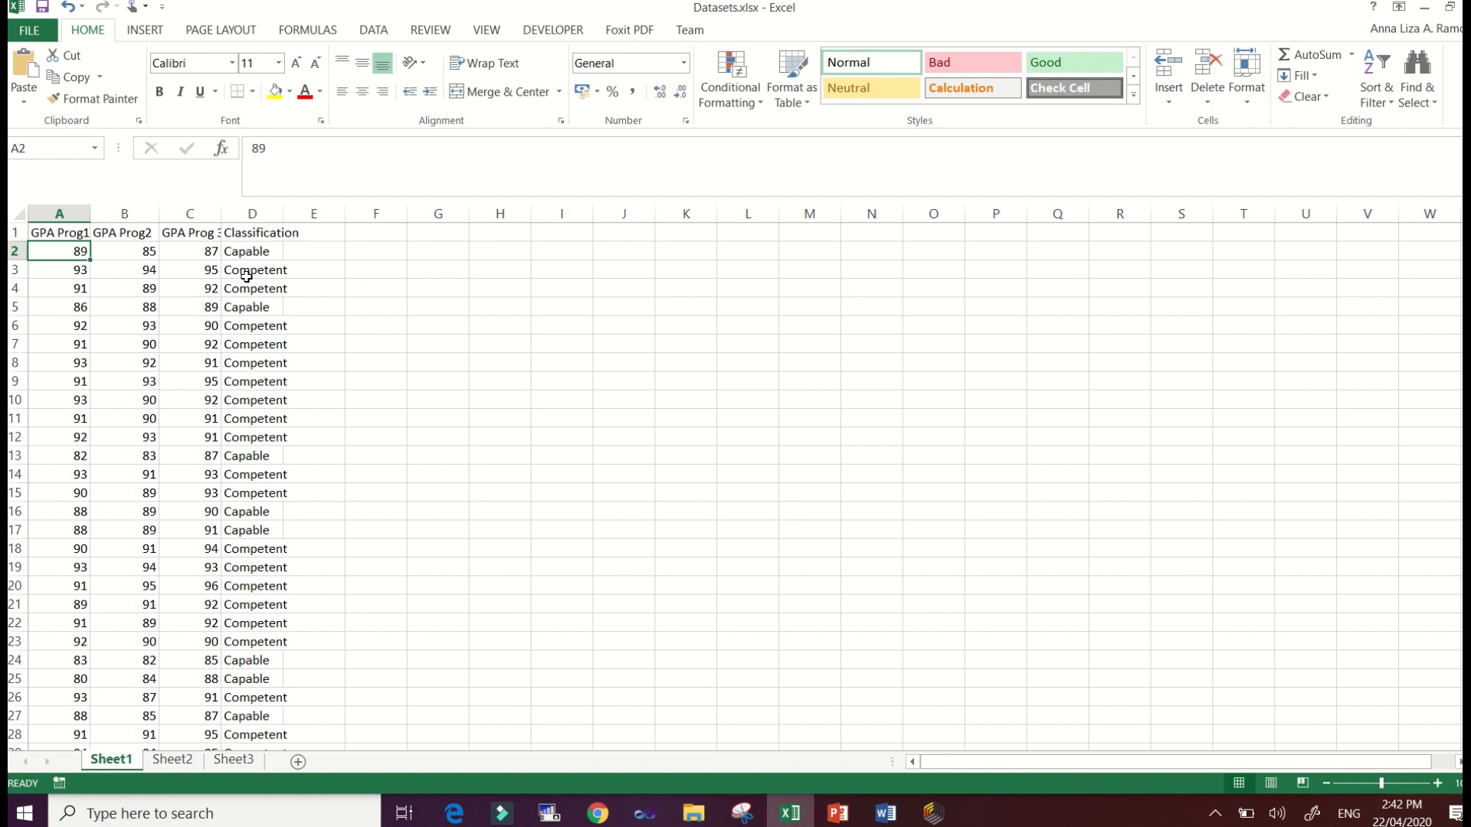
left_click(268, 236)
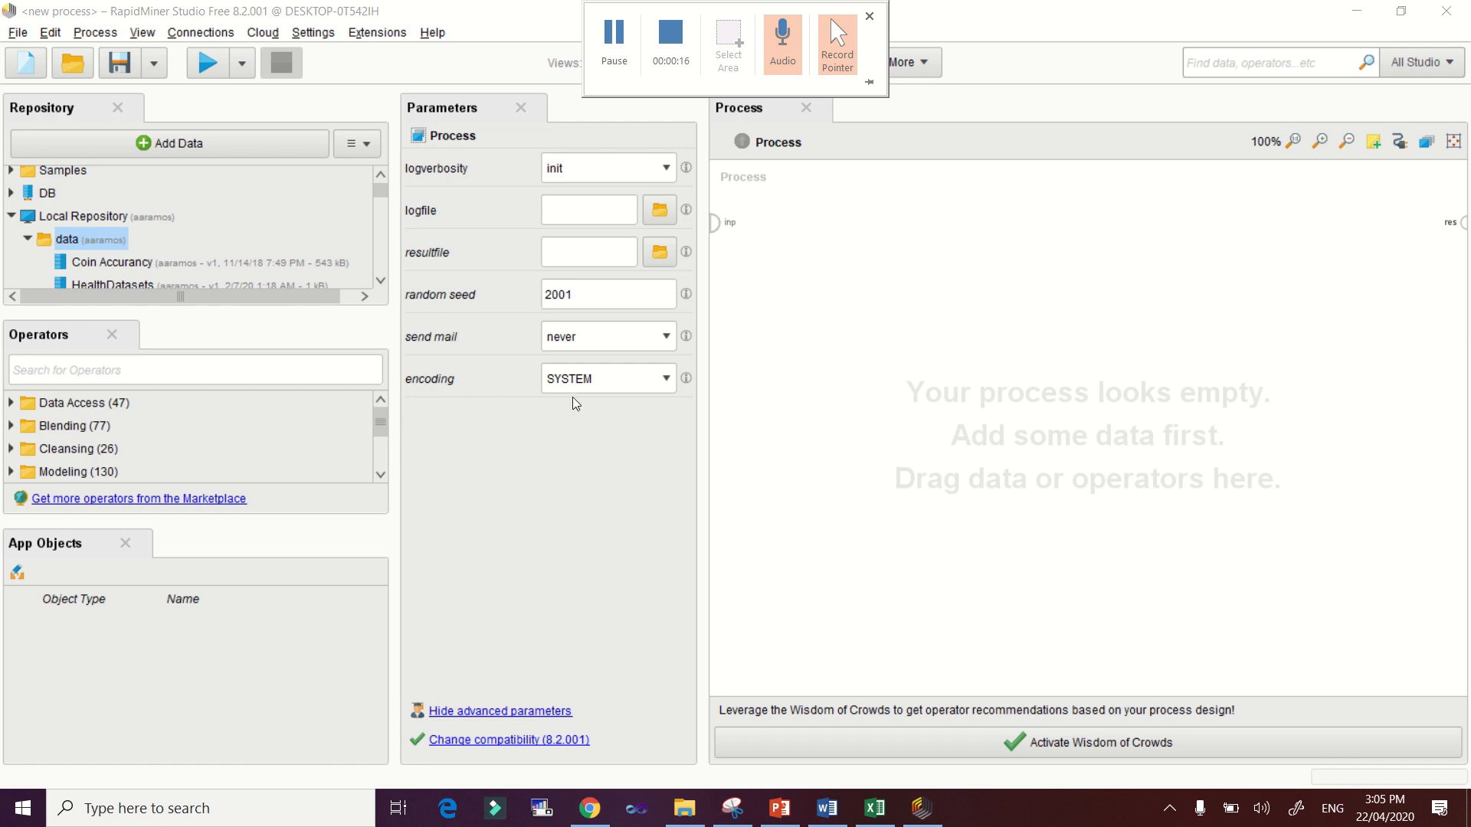
- In RapidMiner Studio, begin a data import from the computer and choose Datasets.xlsx in the Desktop's DATASETS folder
left_click(156, 150)
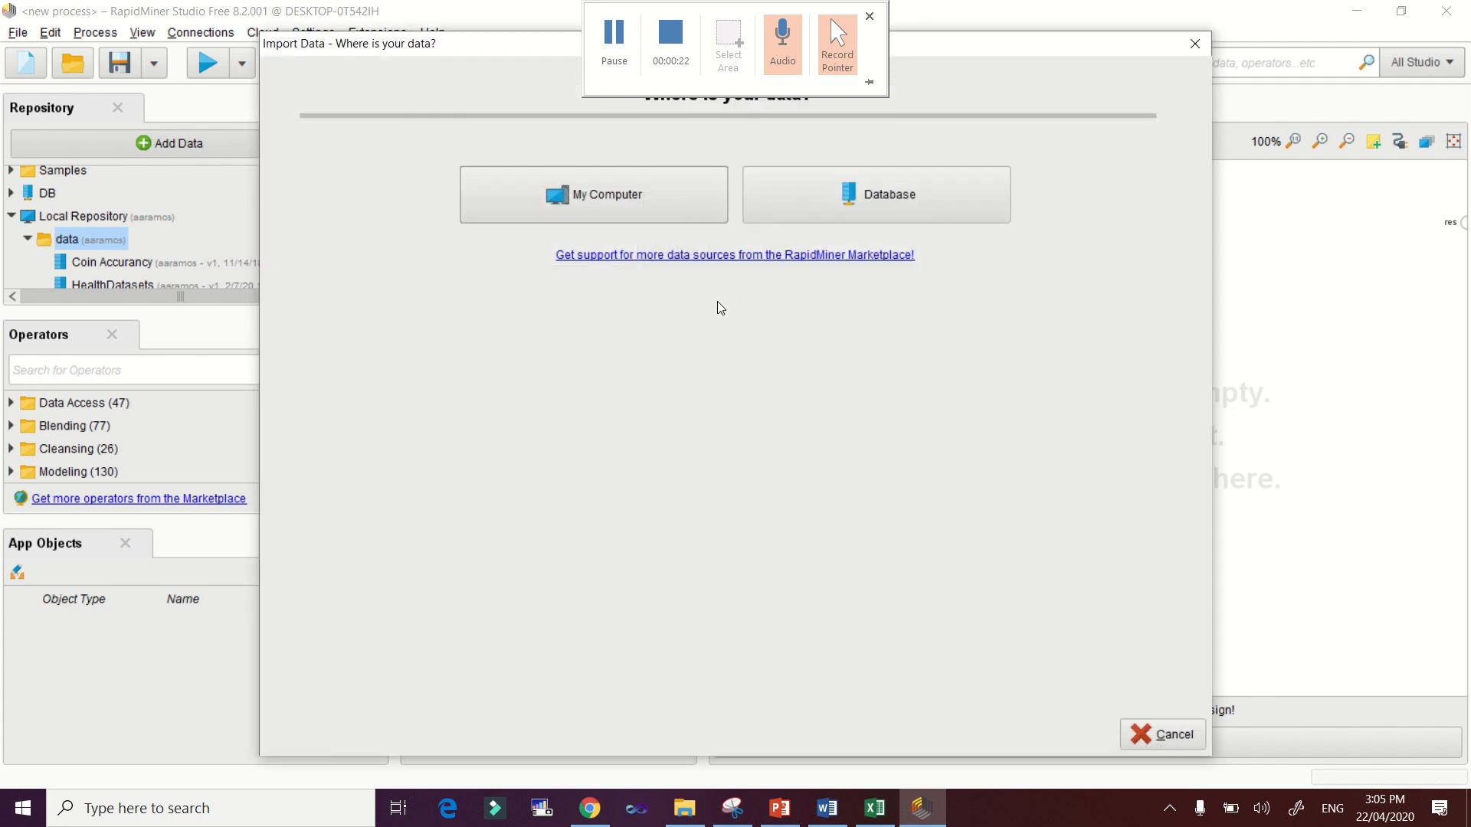
left_click(608, 202)
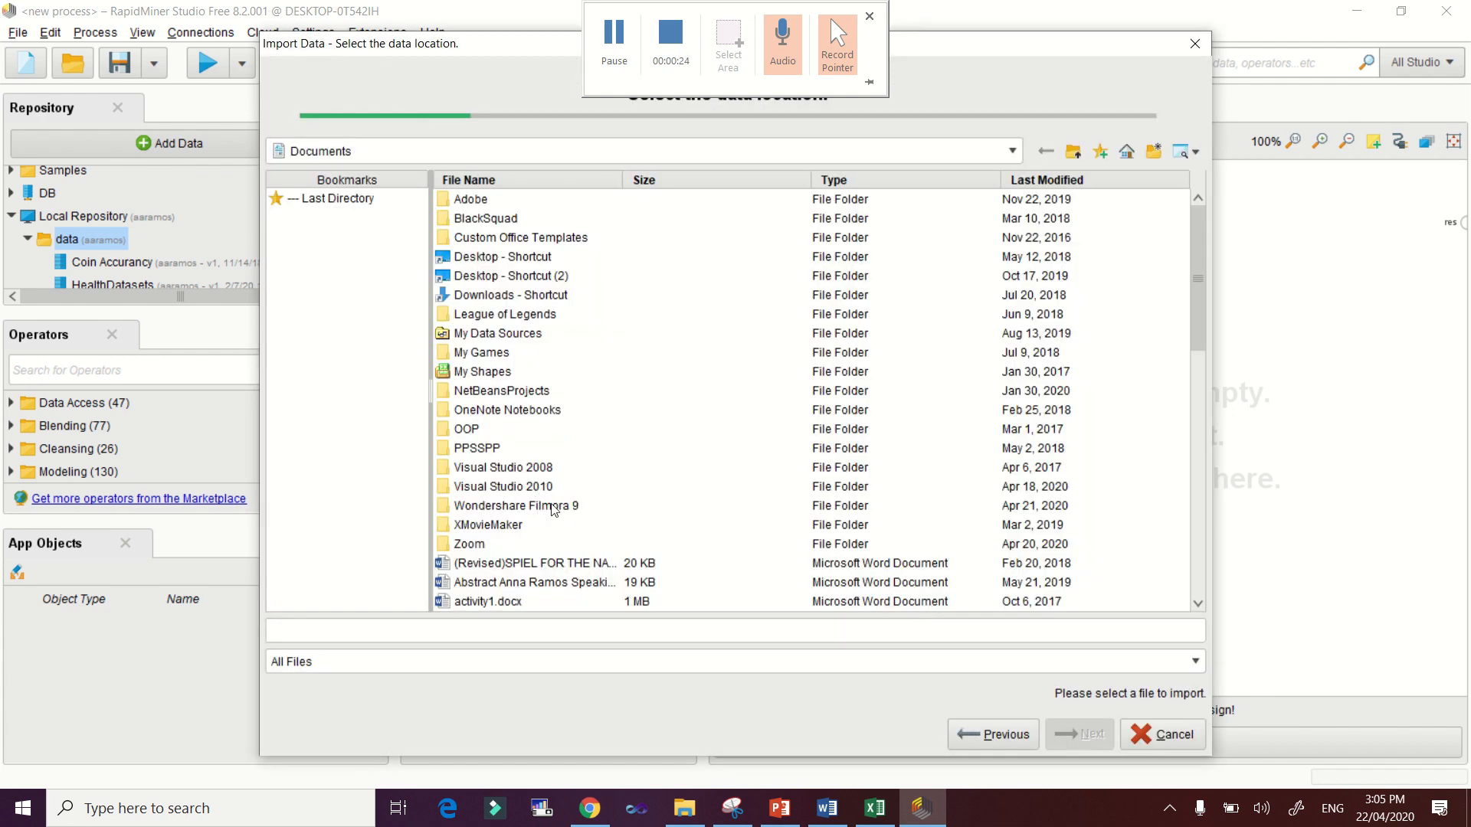
left_click(1013, 151)
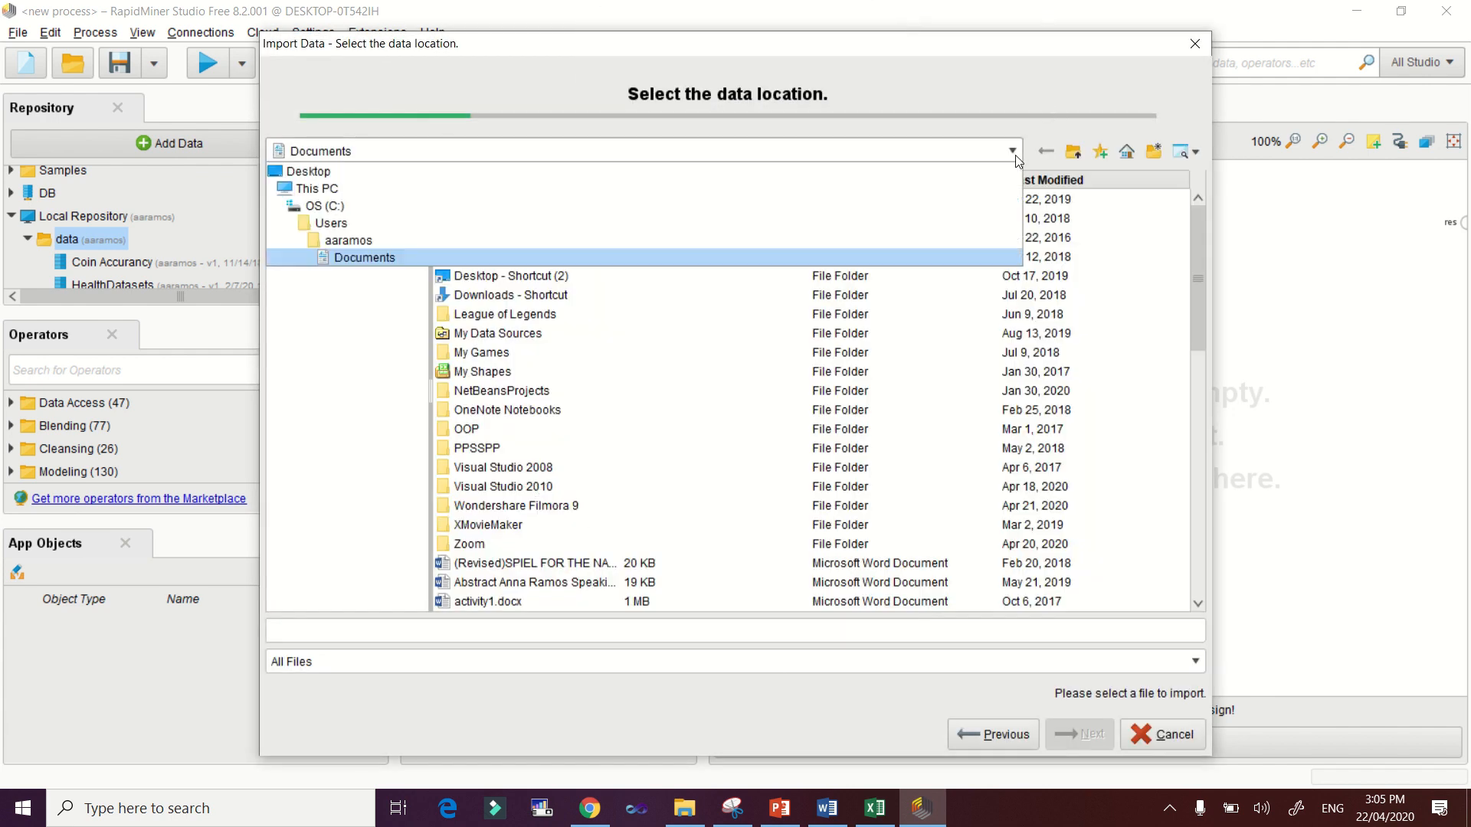
left_click(503, 169)
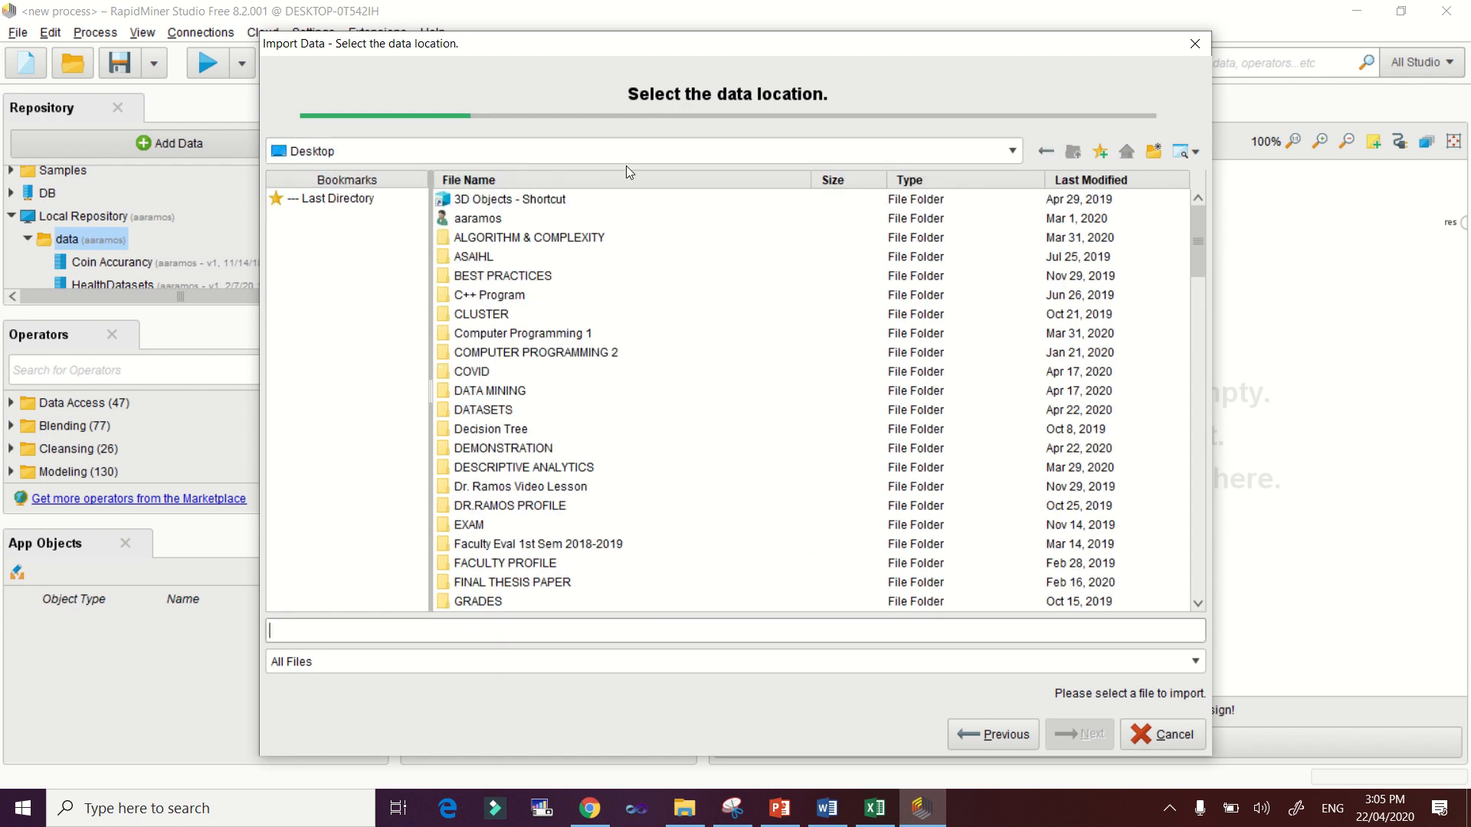
double_click(502, 412)
left_click(487, 202)
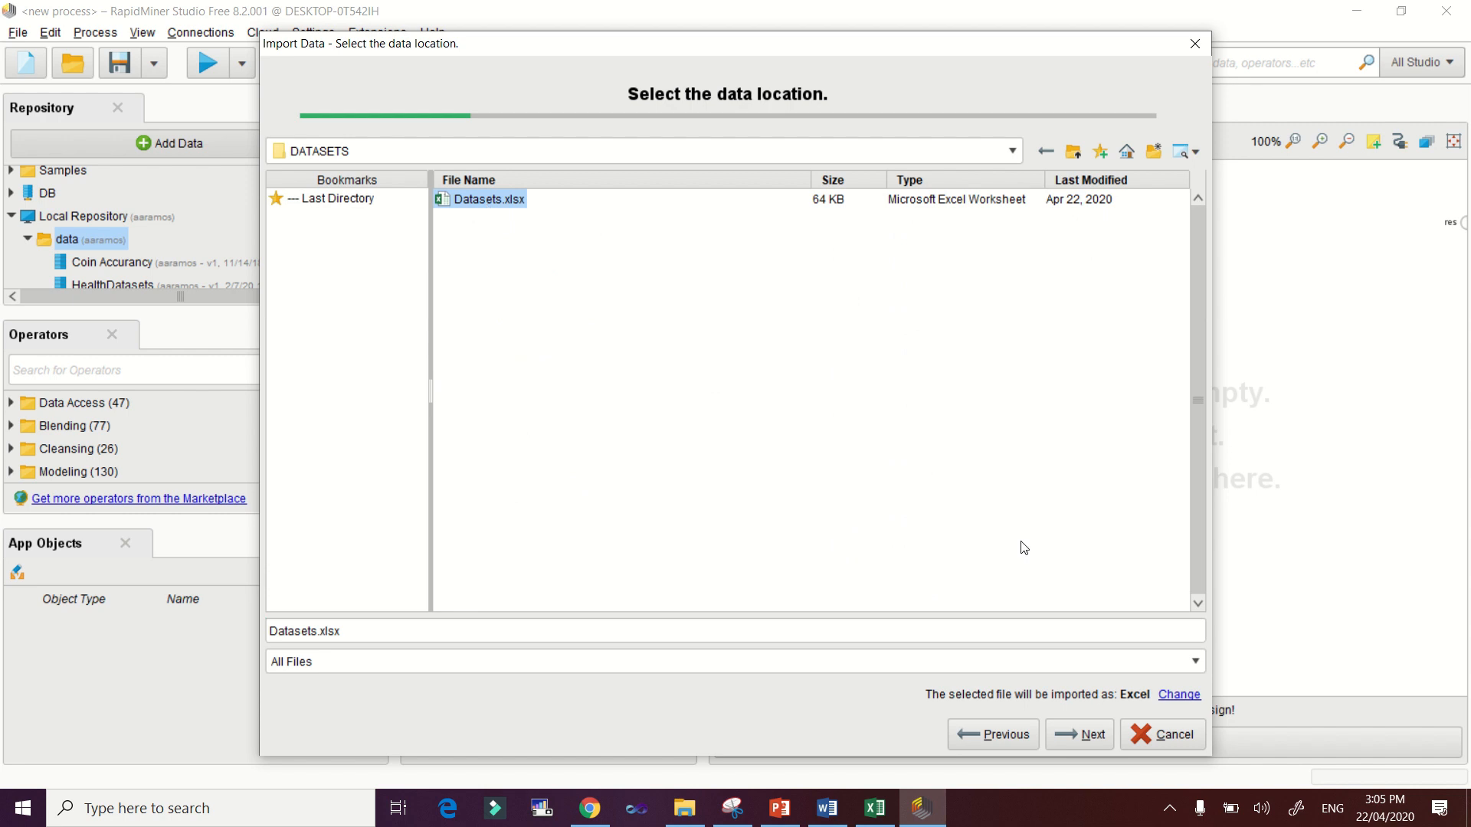
left_click(1087, 740)
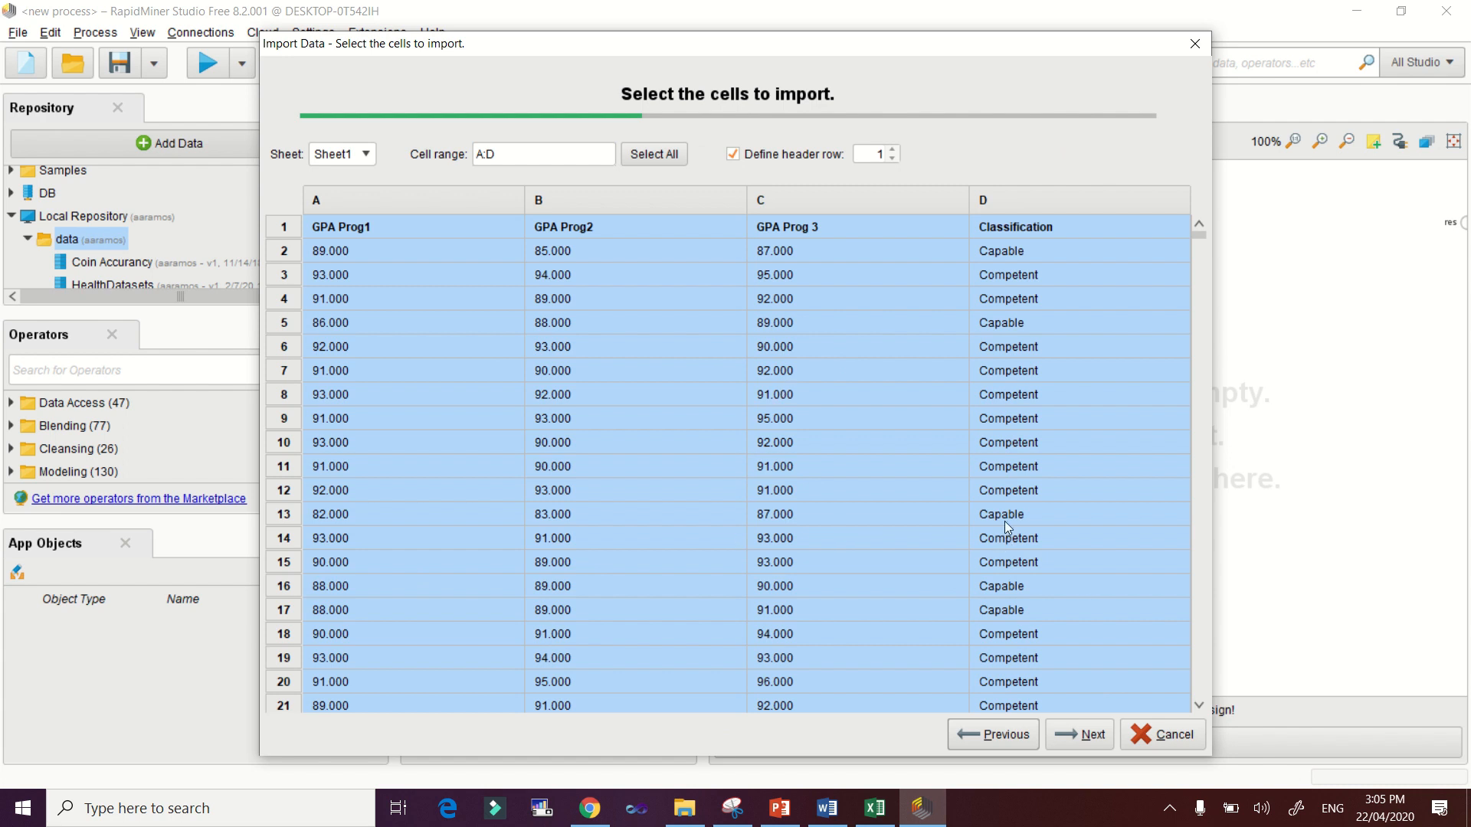
- Import Sheet1 range A:D with header row 1 and store it as Datasets in the Local Repository's data folder
left_click(1080, 740)
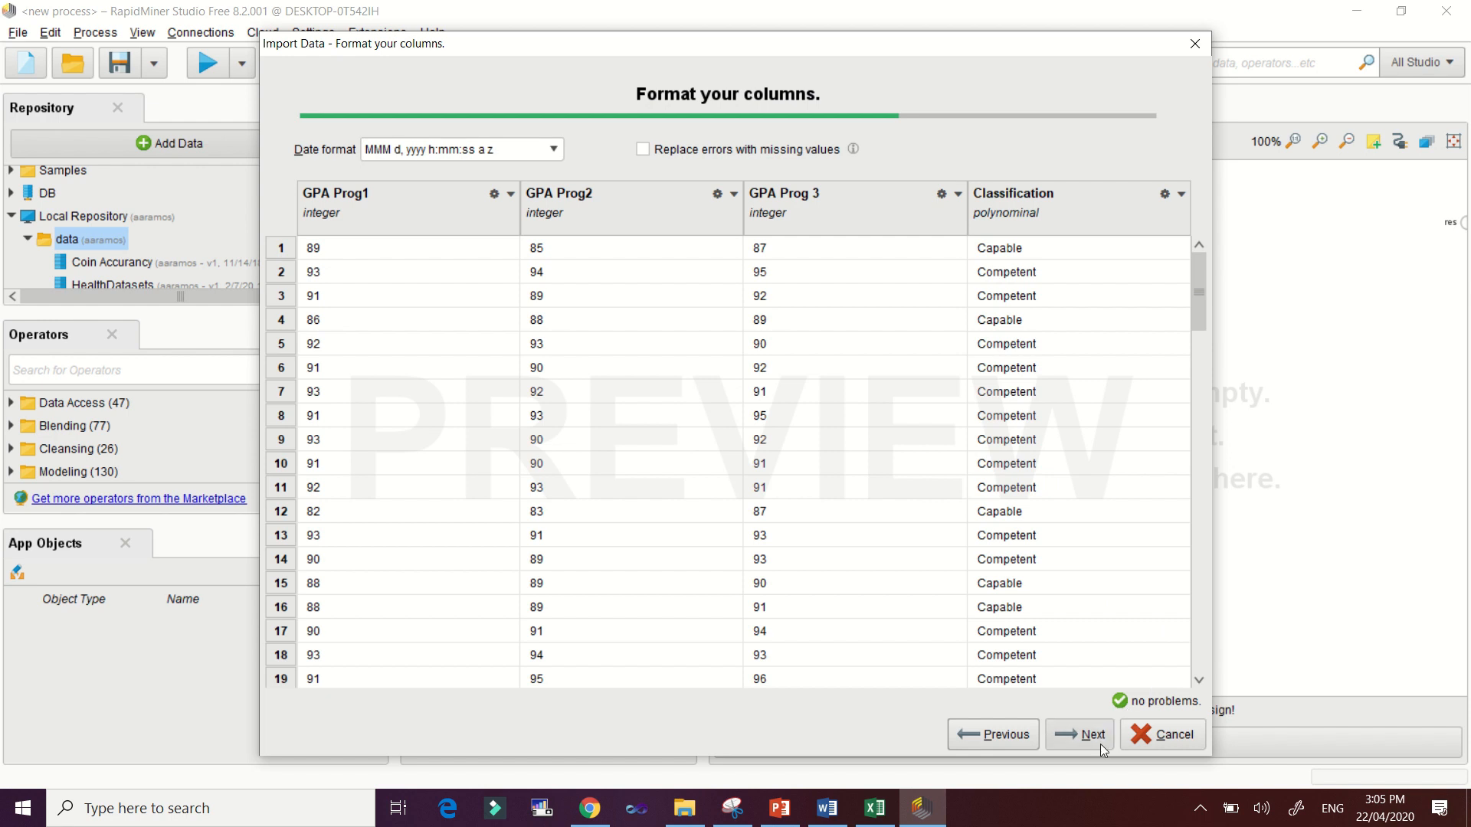
left_click(1074, 738)
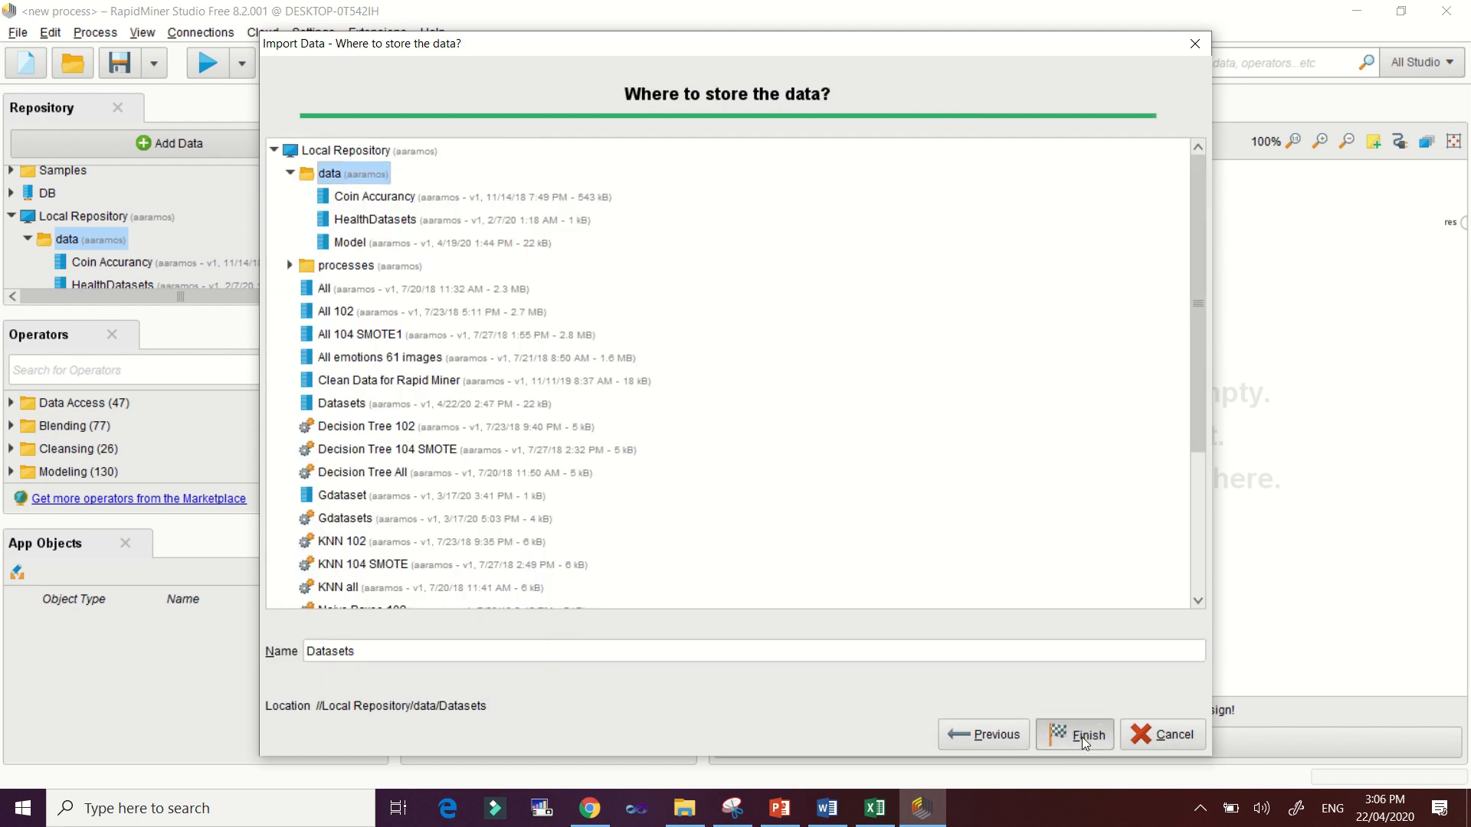
left_click(1082, 737)
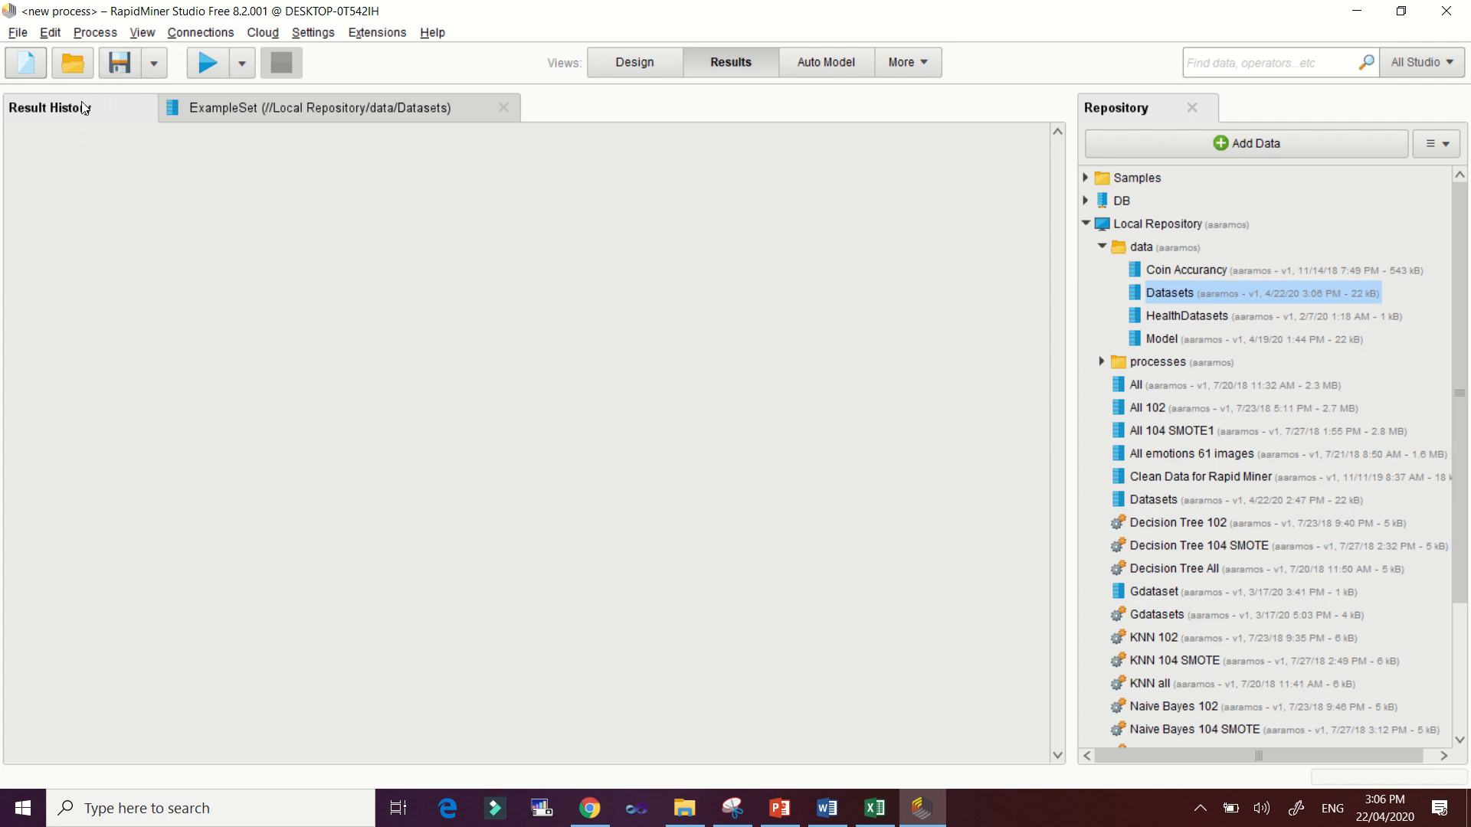
- Examine the imported Datasets example set's rows, attribute statistics and scatter chart
left_click(268, 115)
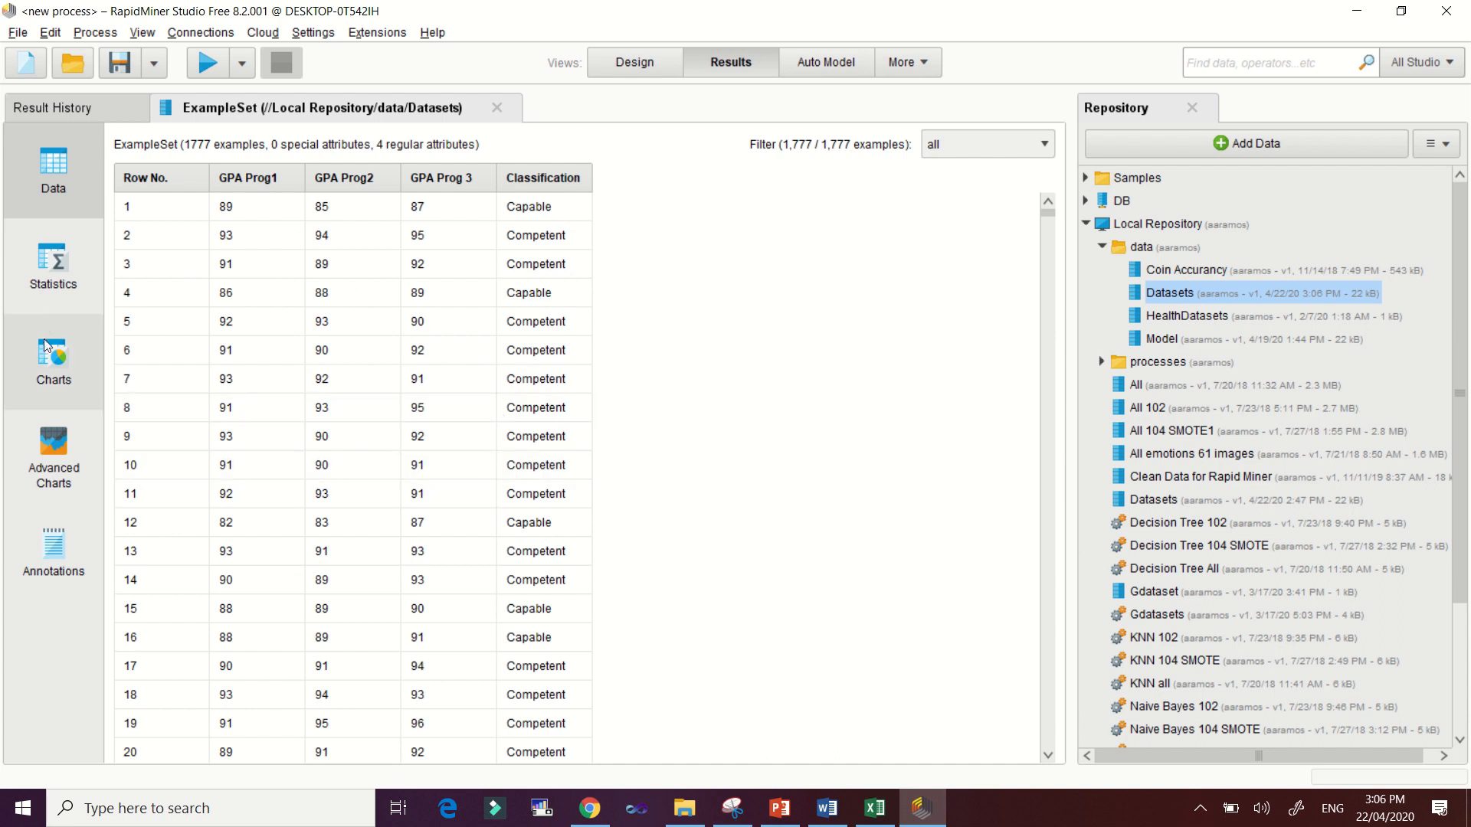
left_click(53, 268)
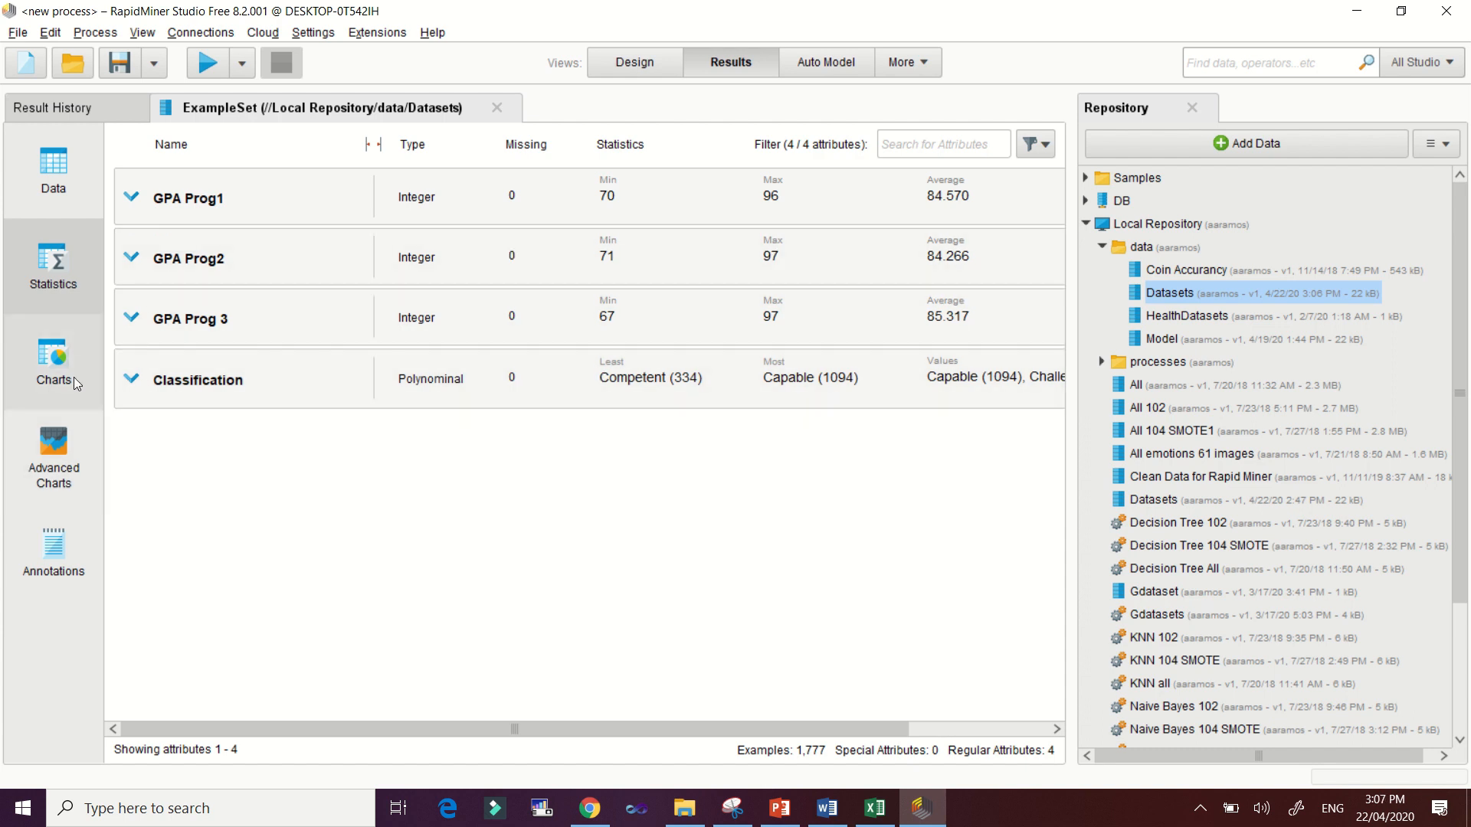
left_click(53, 360)
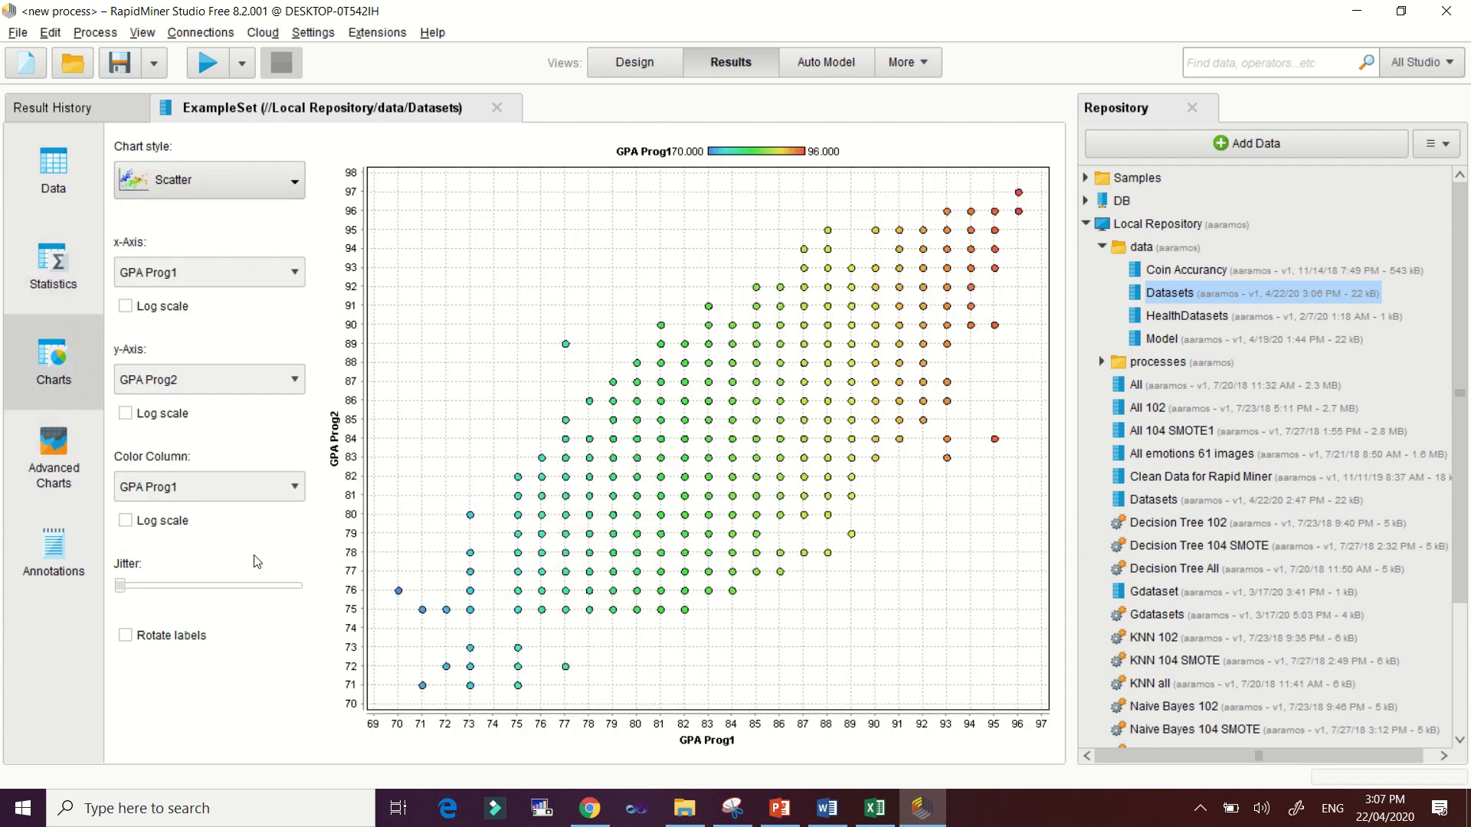
- Change the chart style to Histogram and plot GPA Prog1, GPA Prog2 and GPA Prog 3 together
left_click(264, 189)
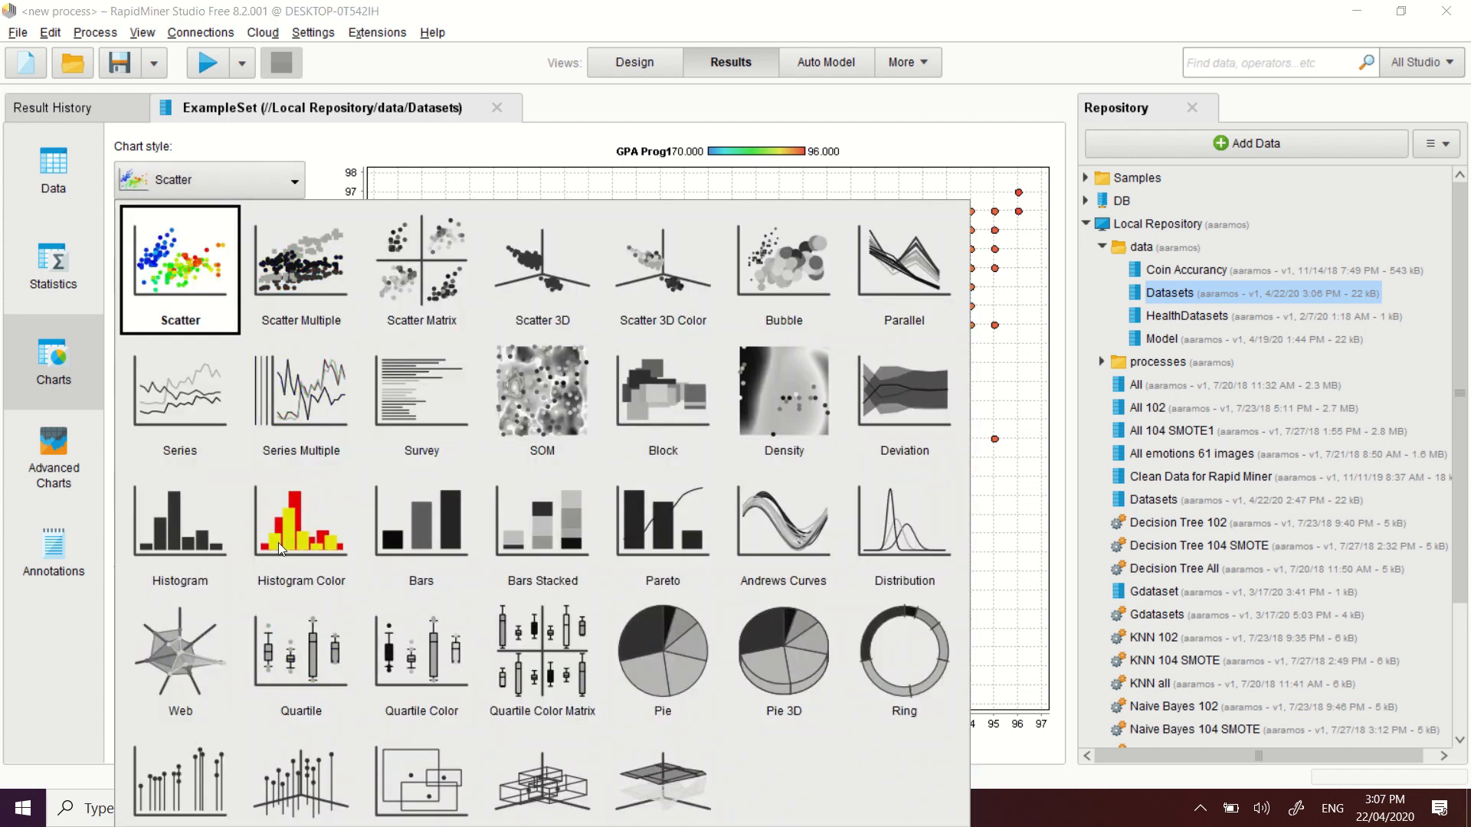
left_click(203, 538)
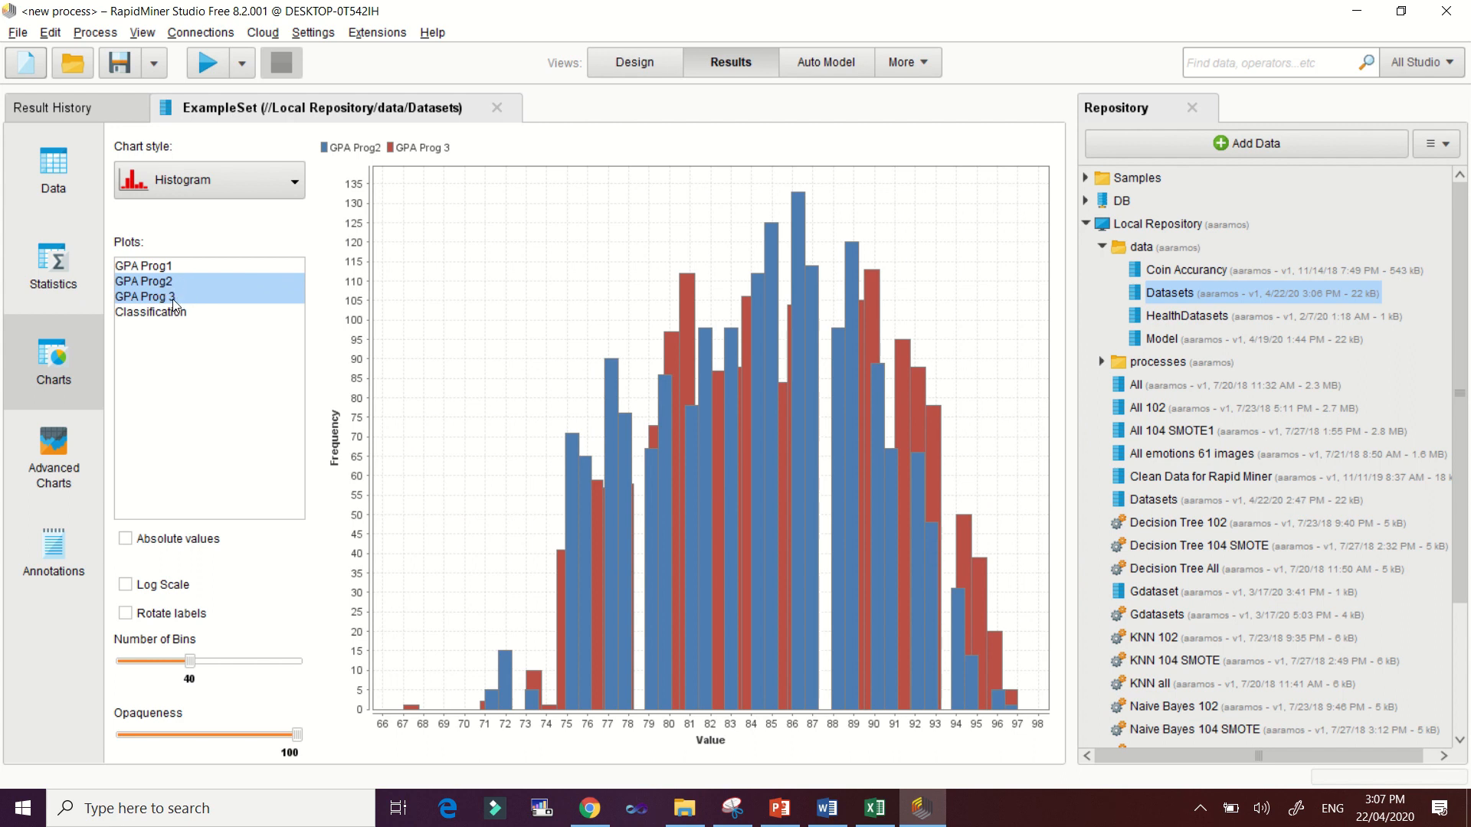
key("ctrl+a")
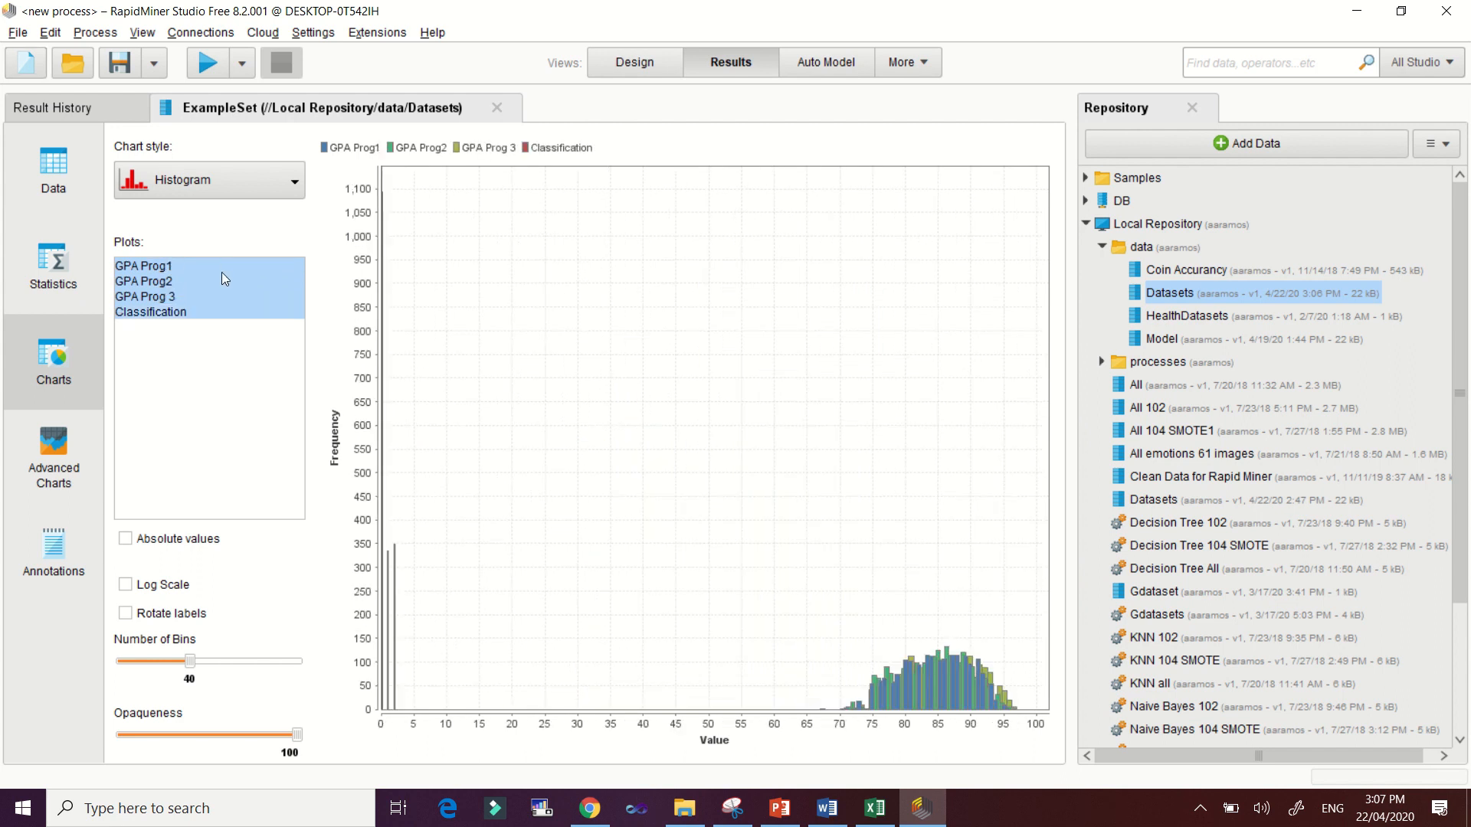
left_click(140, 300)
left_click(159, 282, "ctrl")
left_click(157, 266, "ctrl")
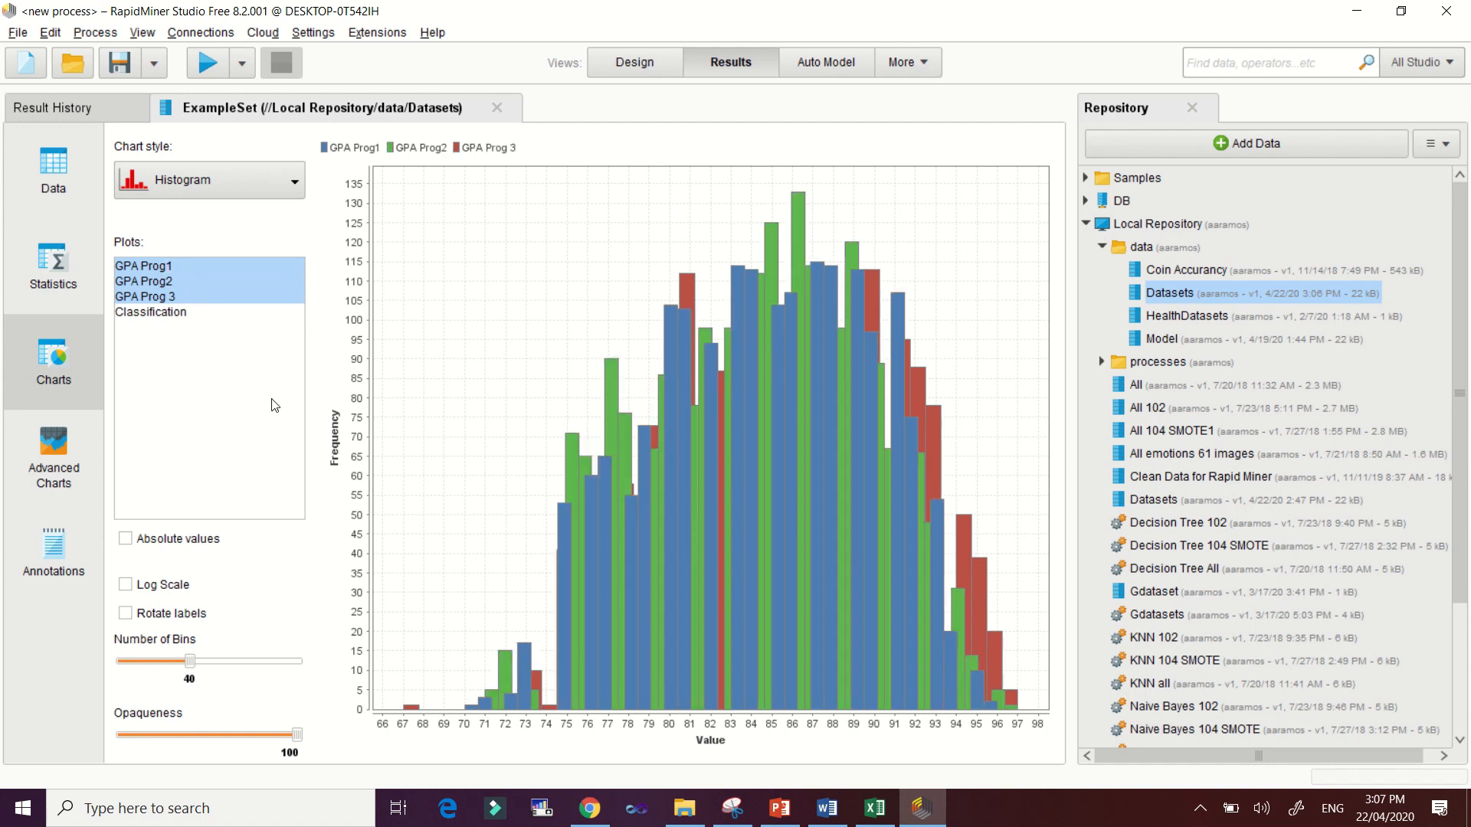
- View separate histograms of GPA Prog2, GPA Prog 3 and GPA Prog1
left_click(153, 286)
left_click(158, 298)
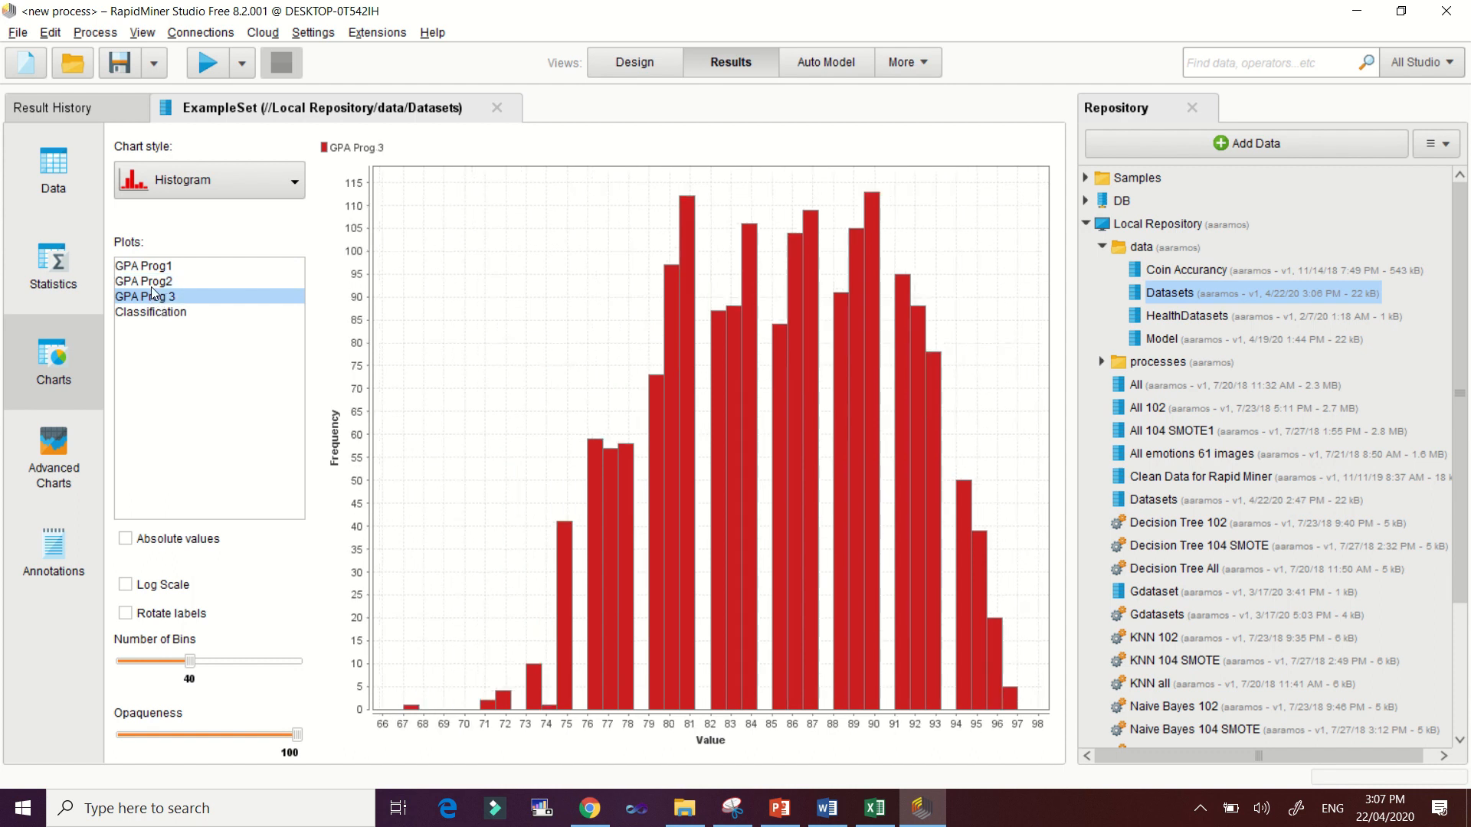
left_click(155, 267)
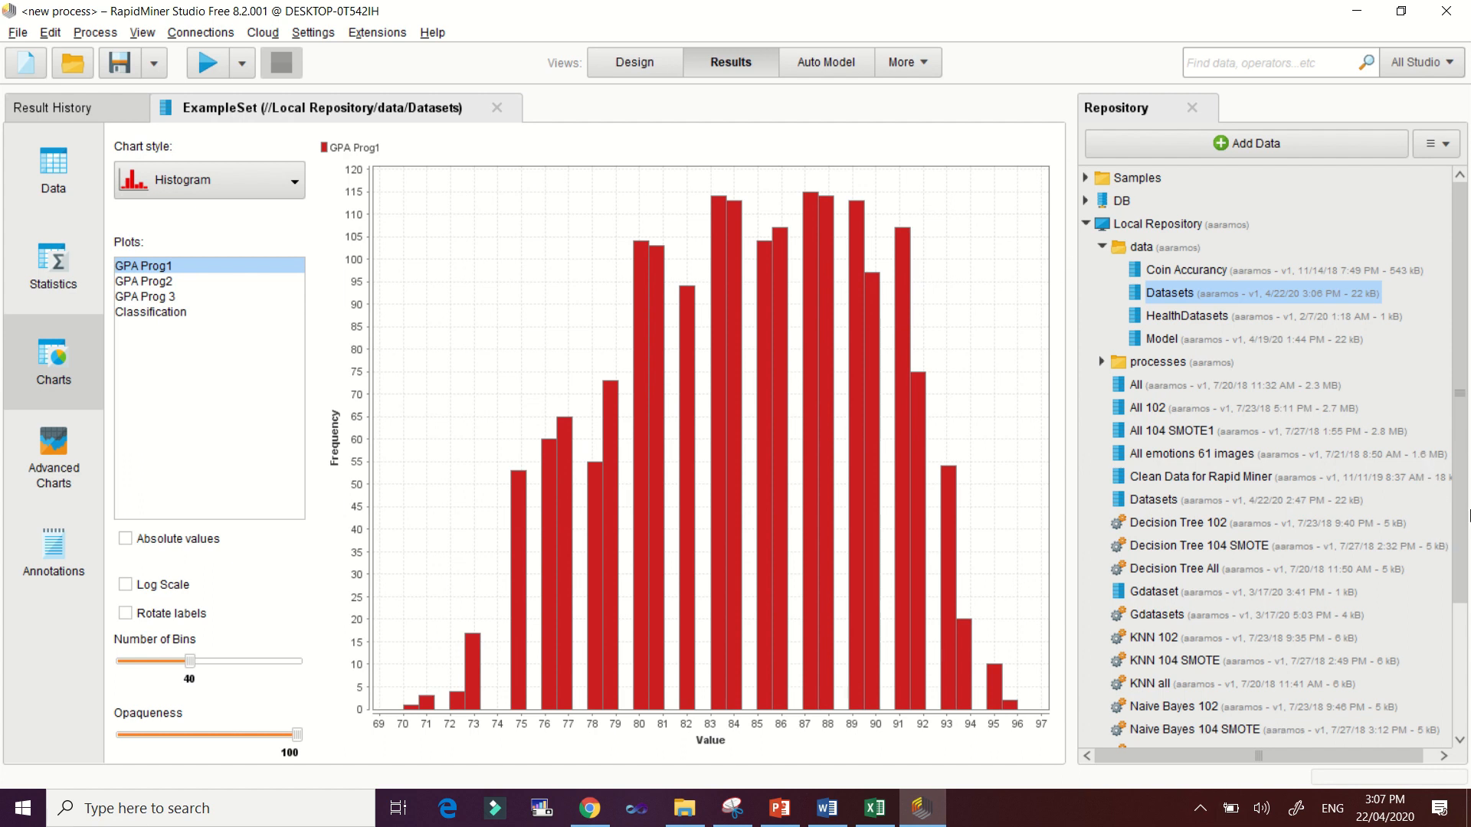
left_click(250, 181)
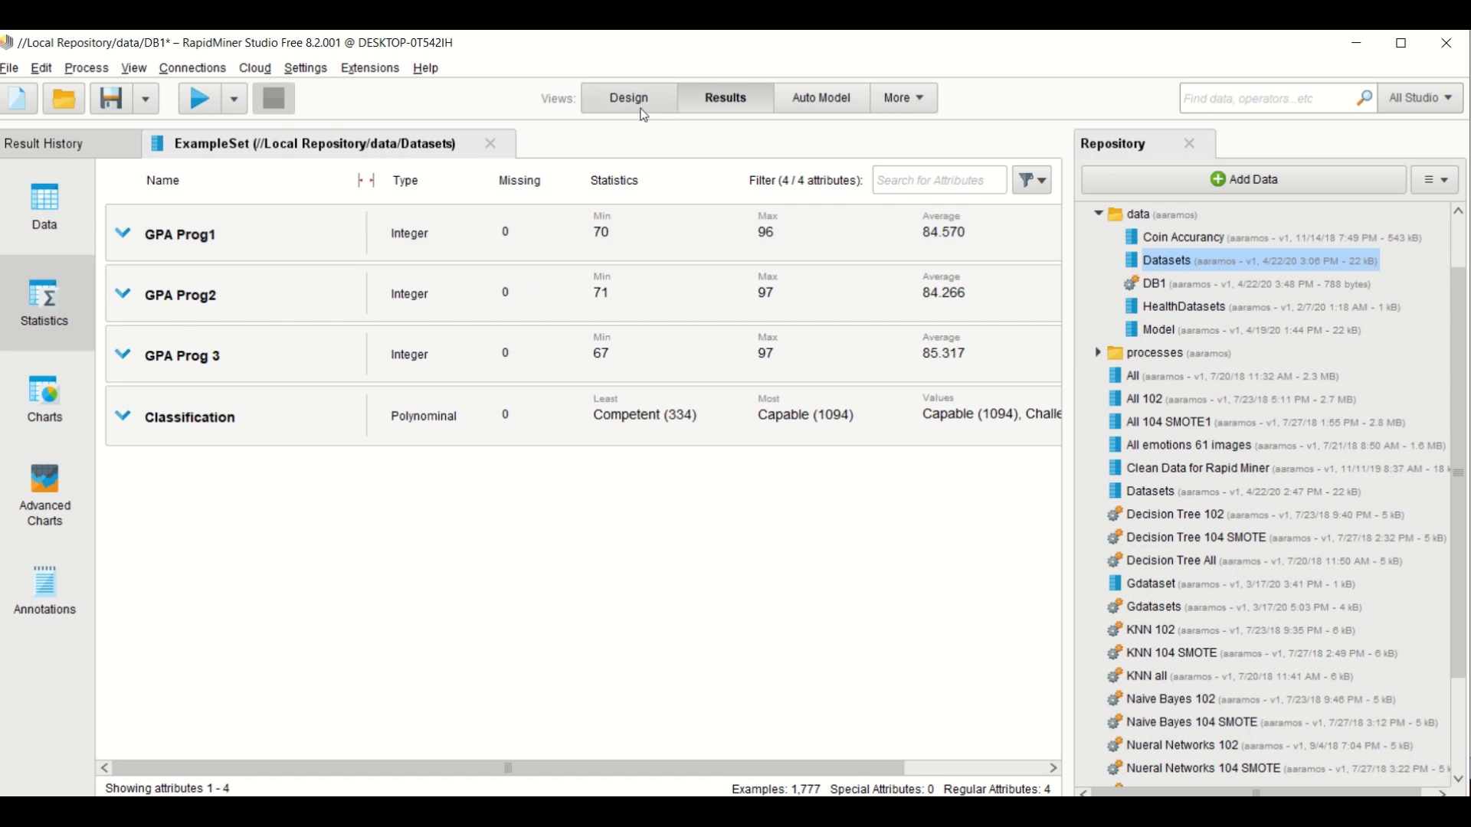
- Place the imported Datasets entry in the process design and add a Set Role operator beside it
left_click(640, 110)
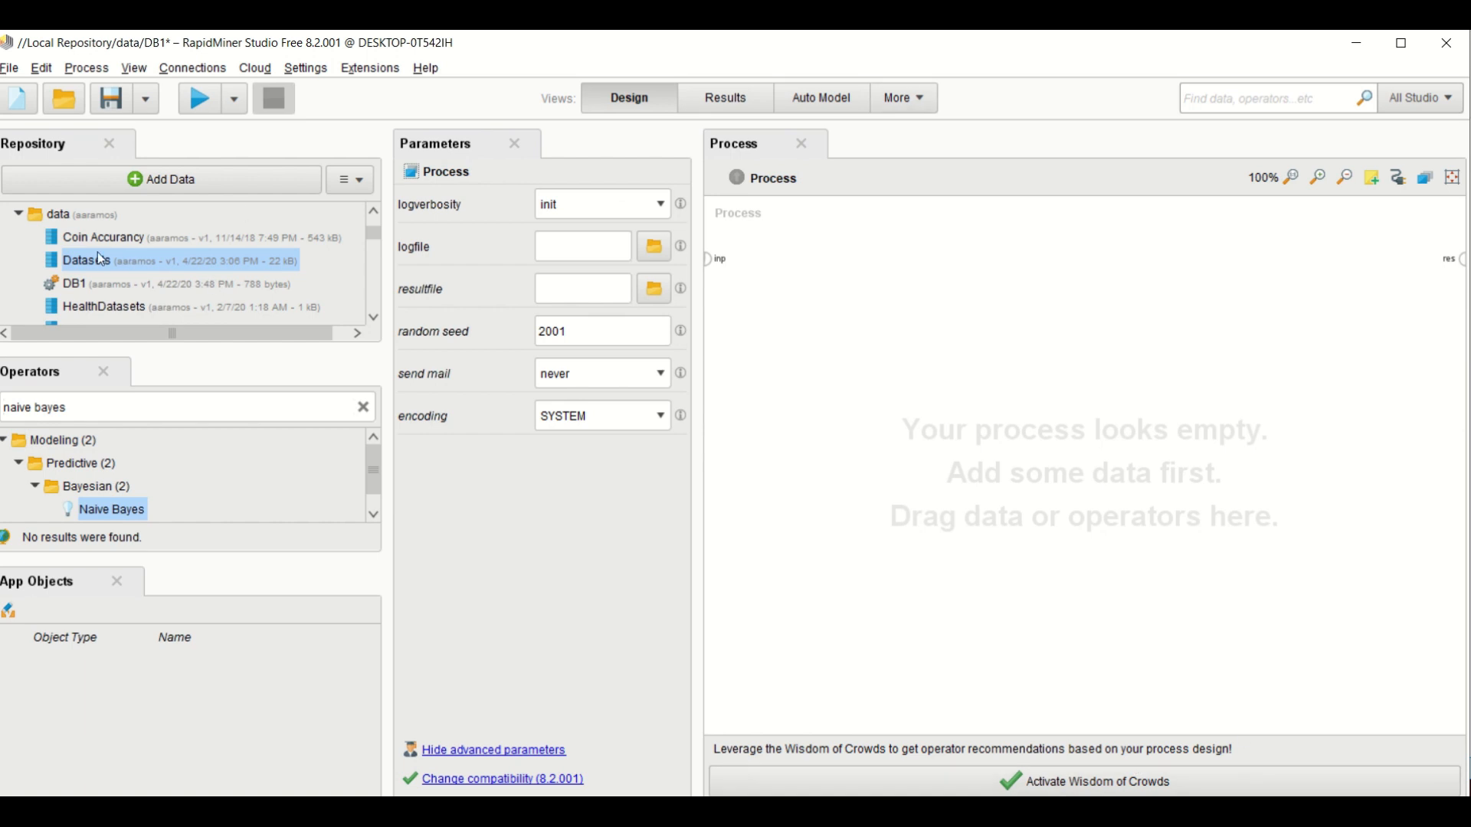
left_click_drag(91, 261, 844, 279)
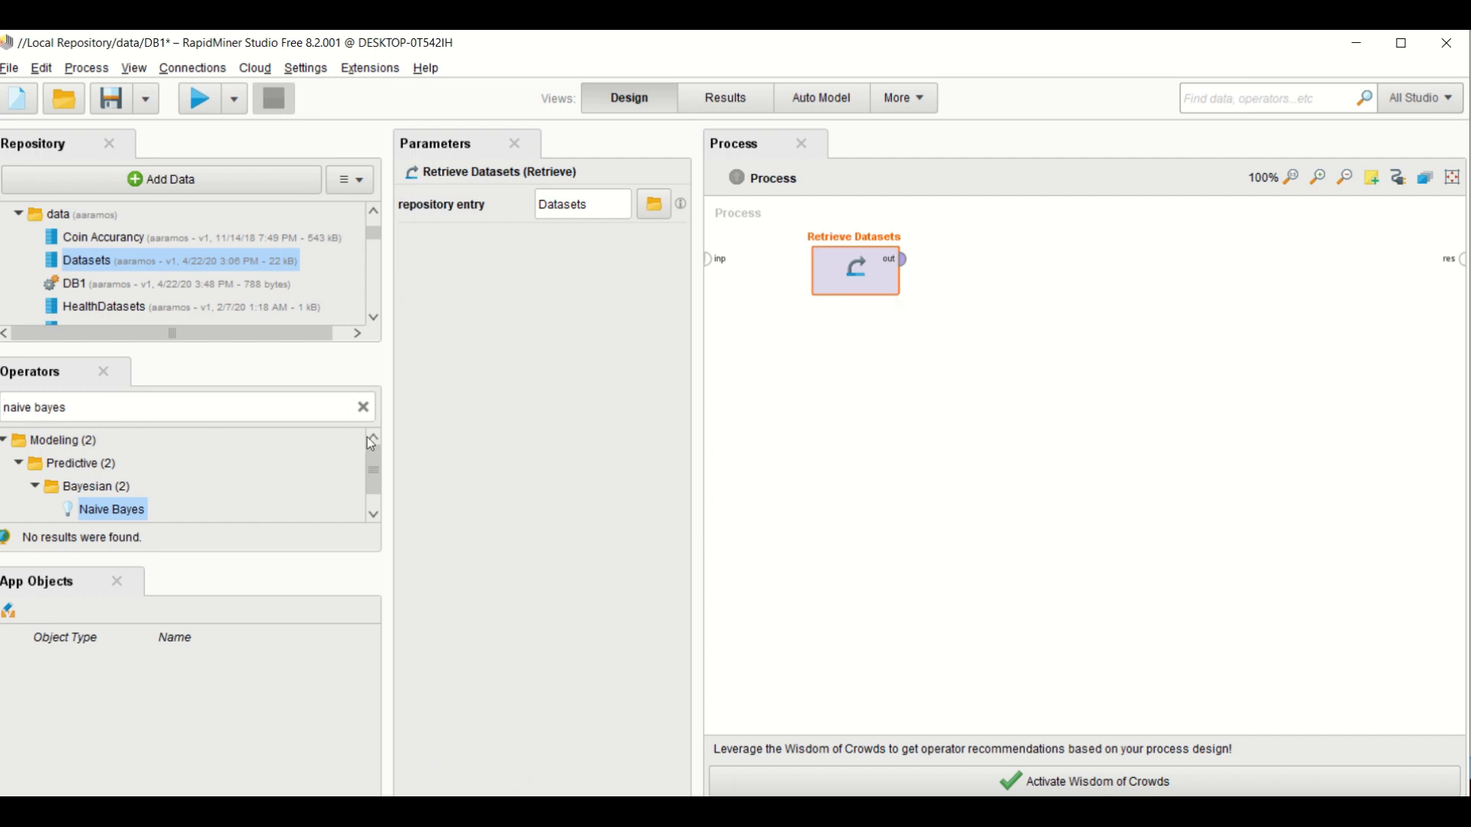
left_click(128, 411)
key("BackSpace")
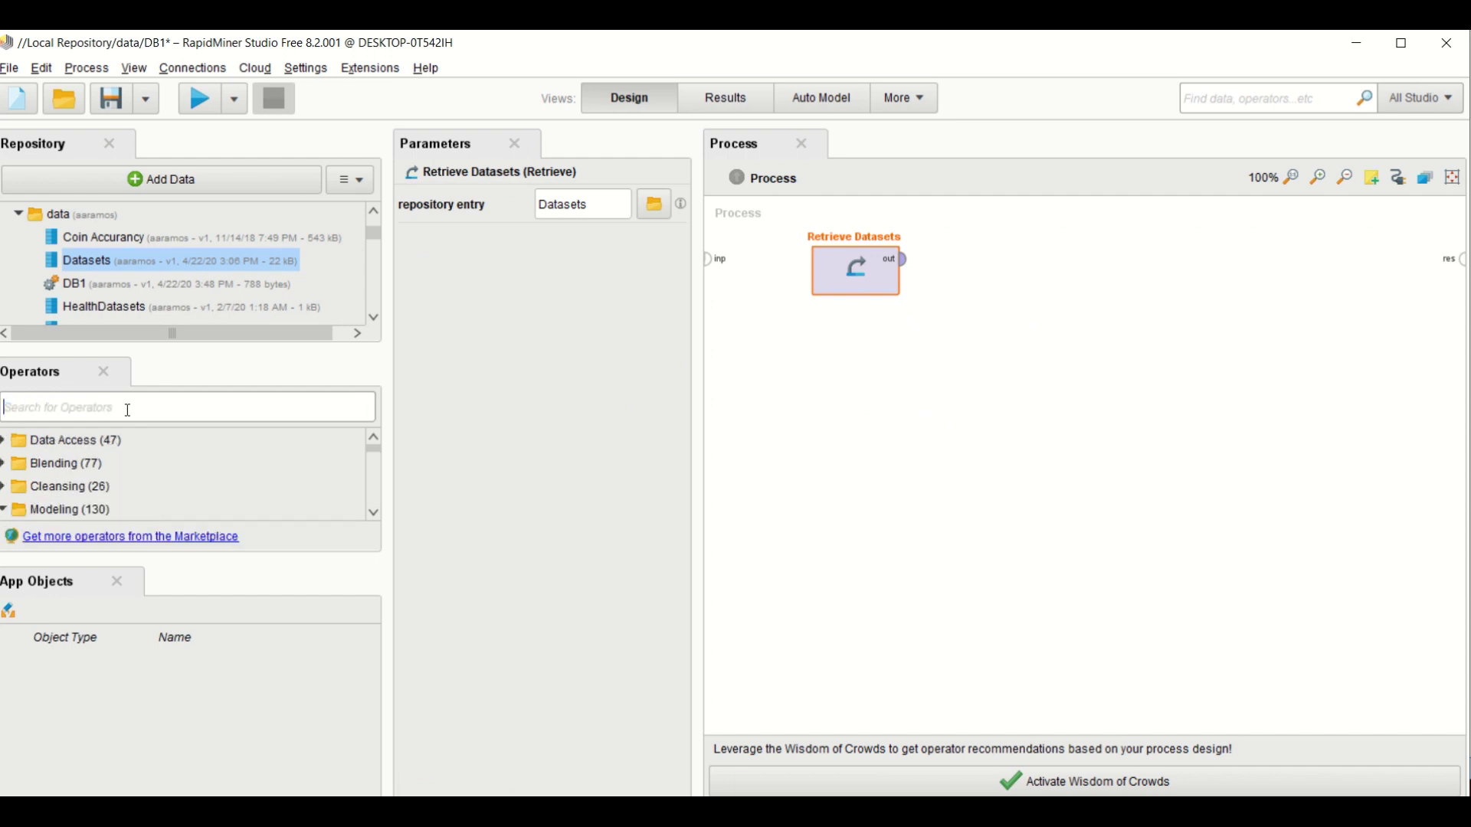
type("set")
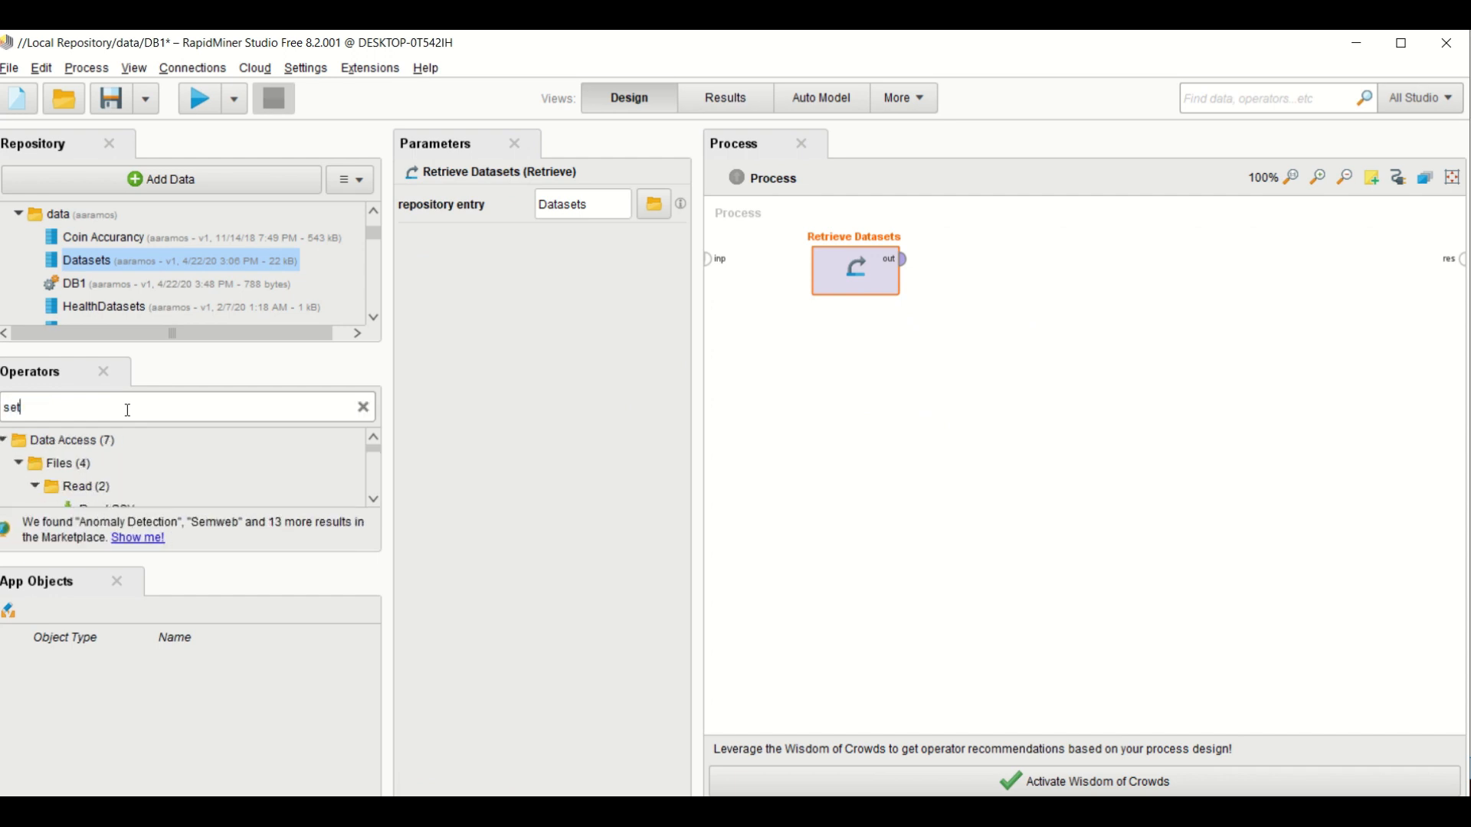
type(" role")
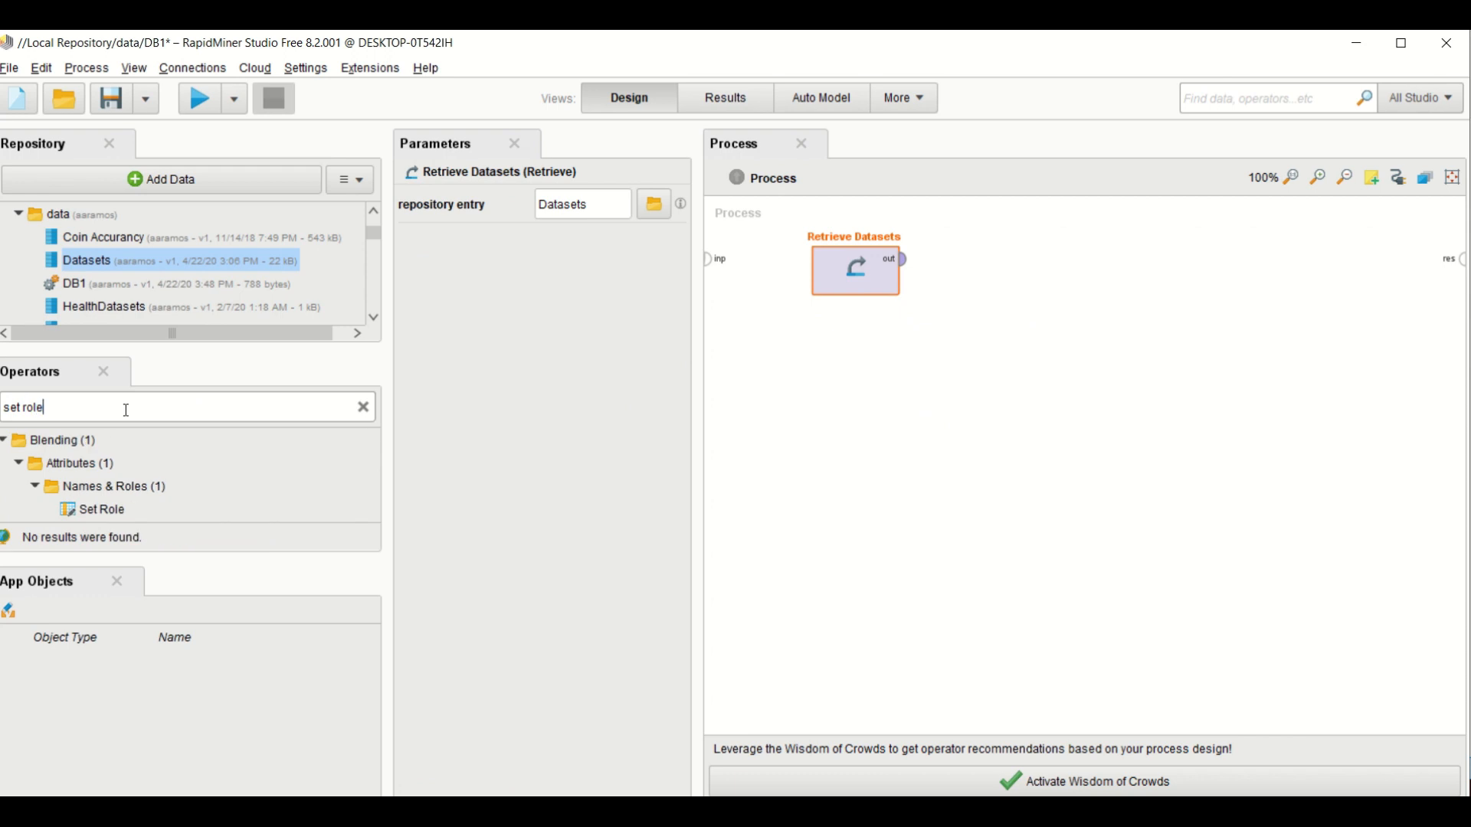
left_click_drag(120, 511, 1042, 272)
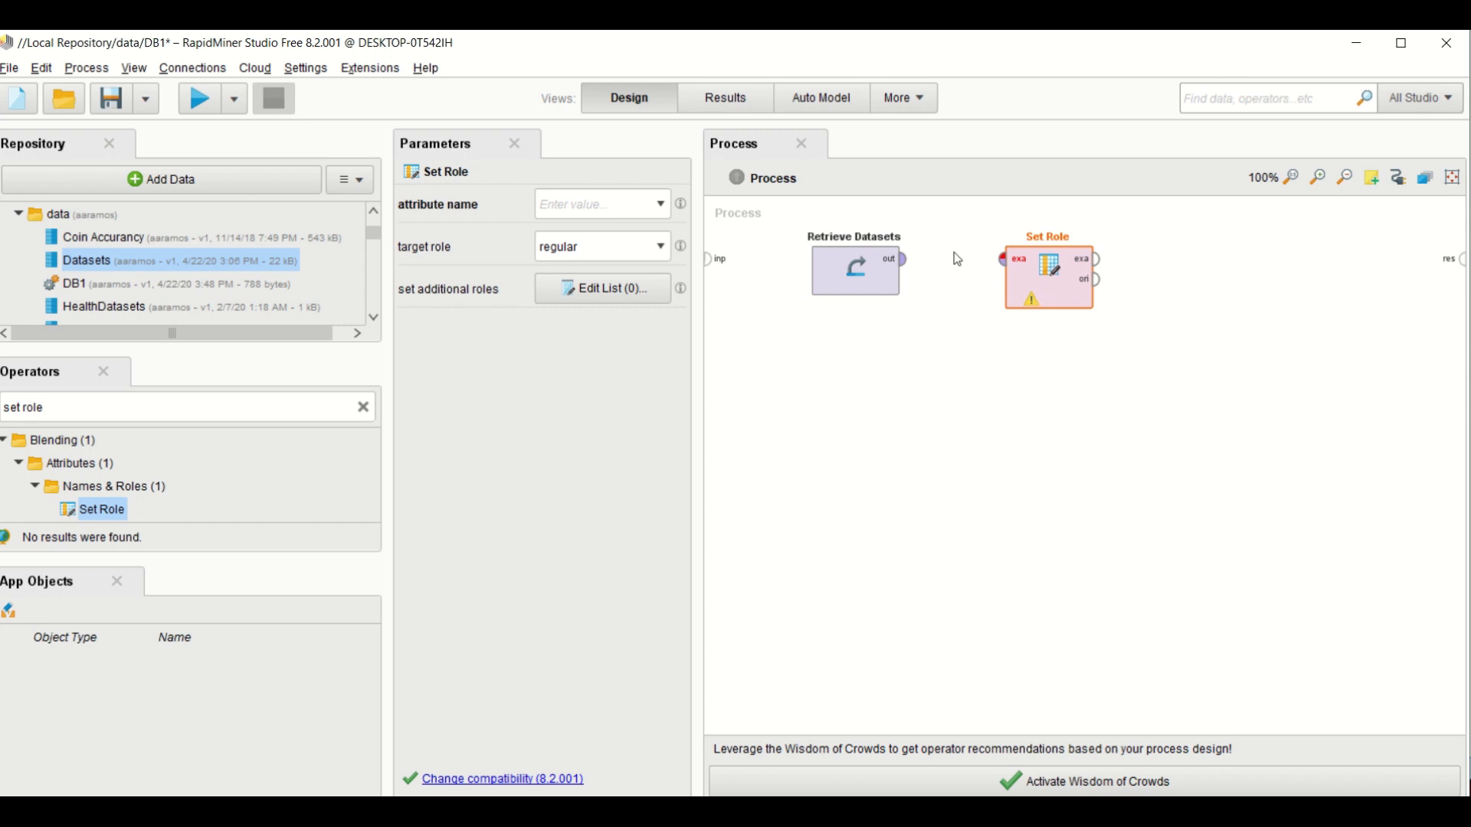
- Connect the Retrieve Datasets output to Set Role's example input and set its attribute name to Classification
left_click(662, 205)
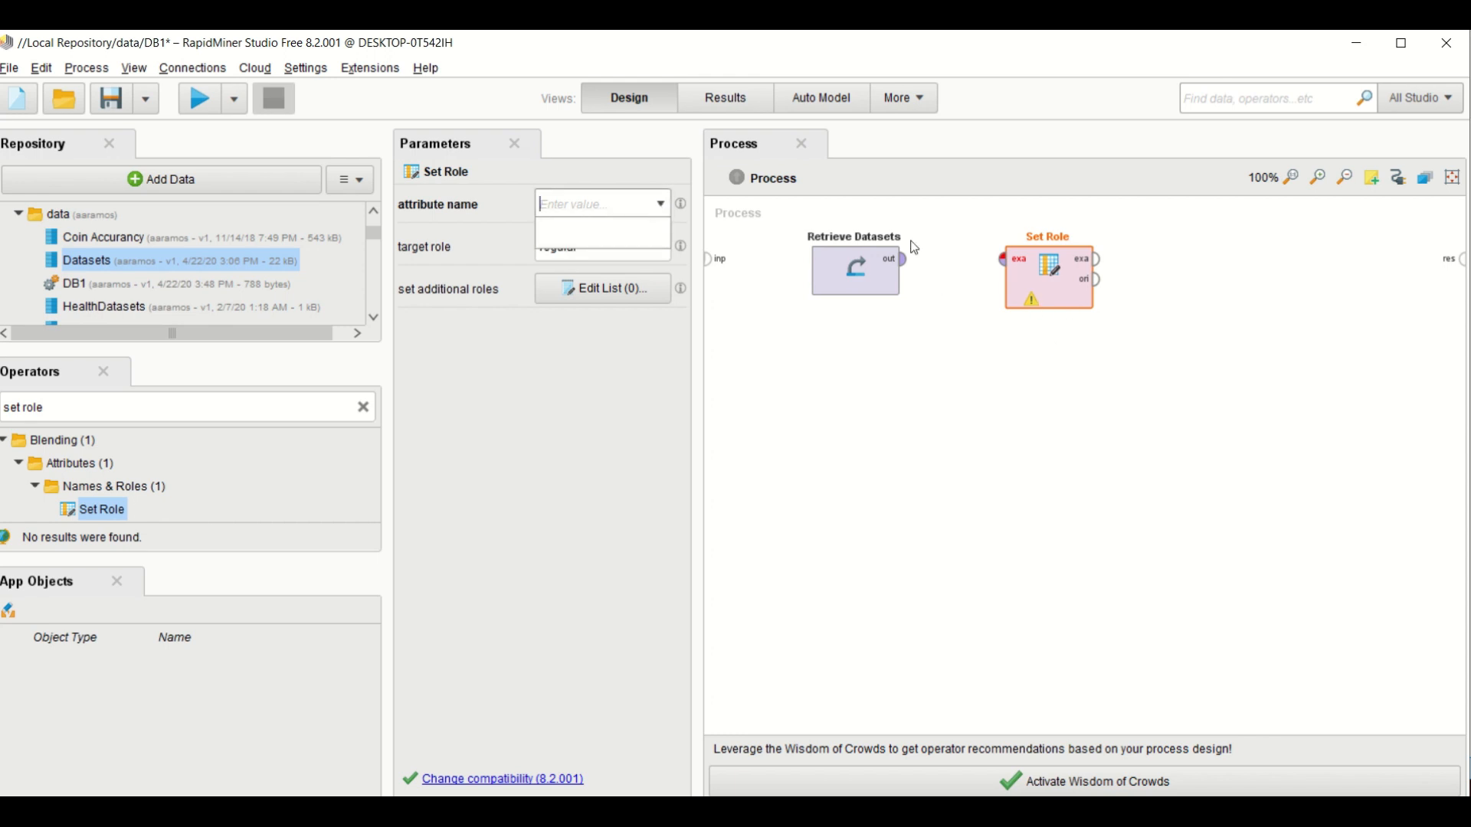
left_click_drag(910, 265, 1000, 270)
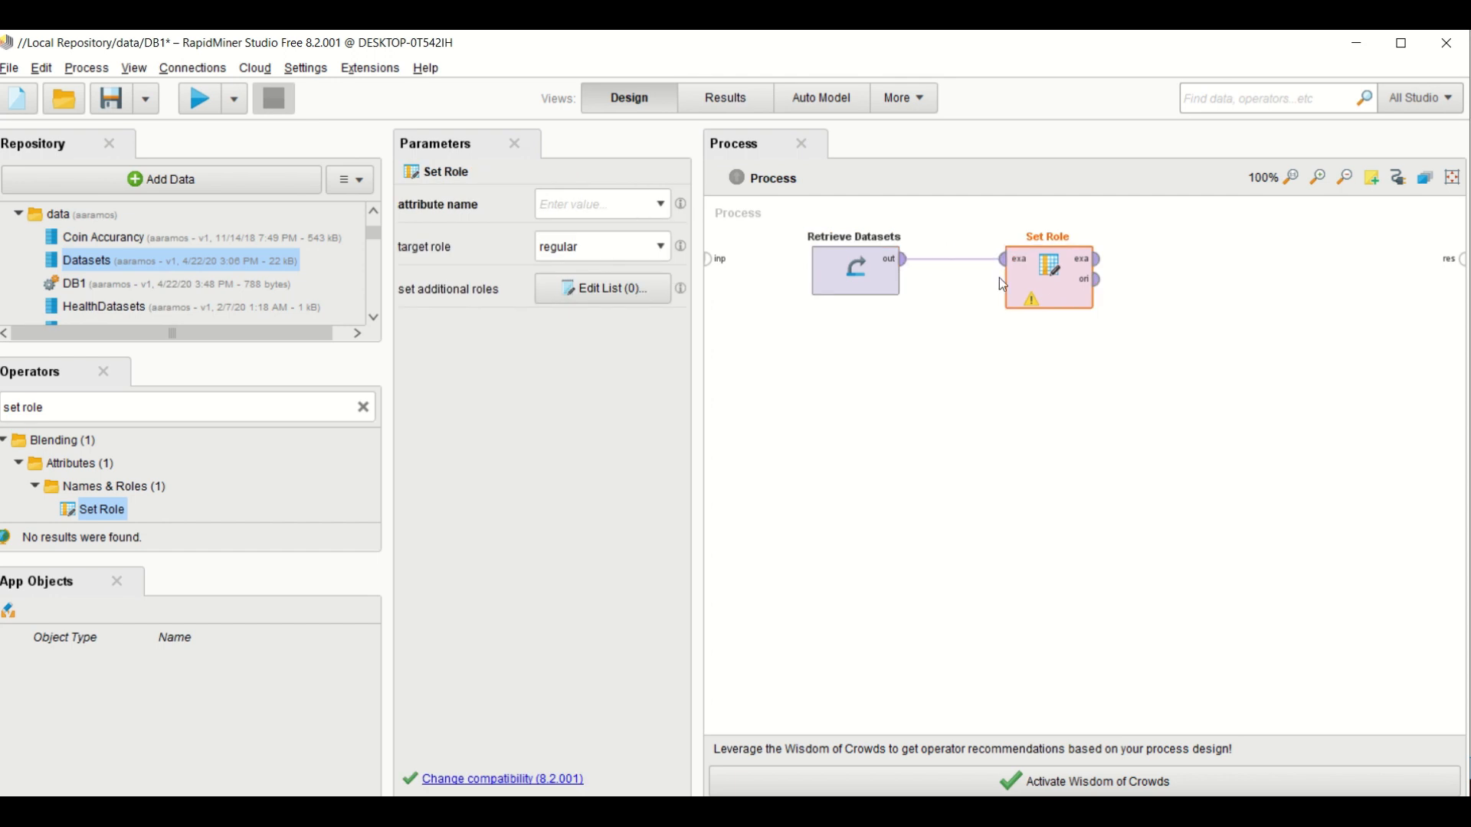
left_click(662, 204)
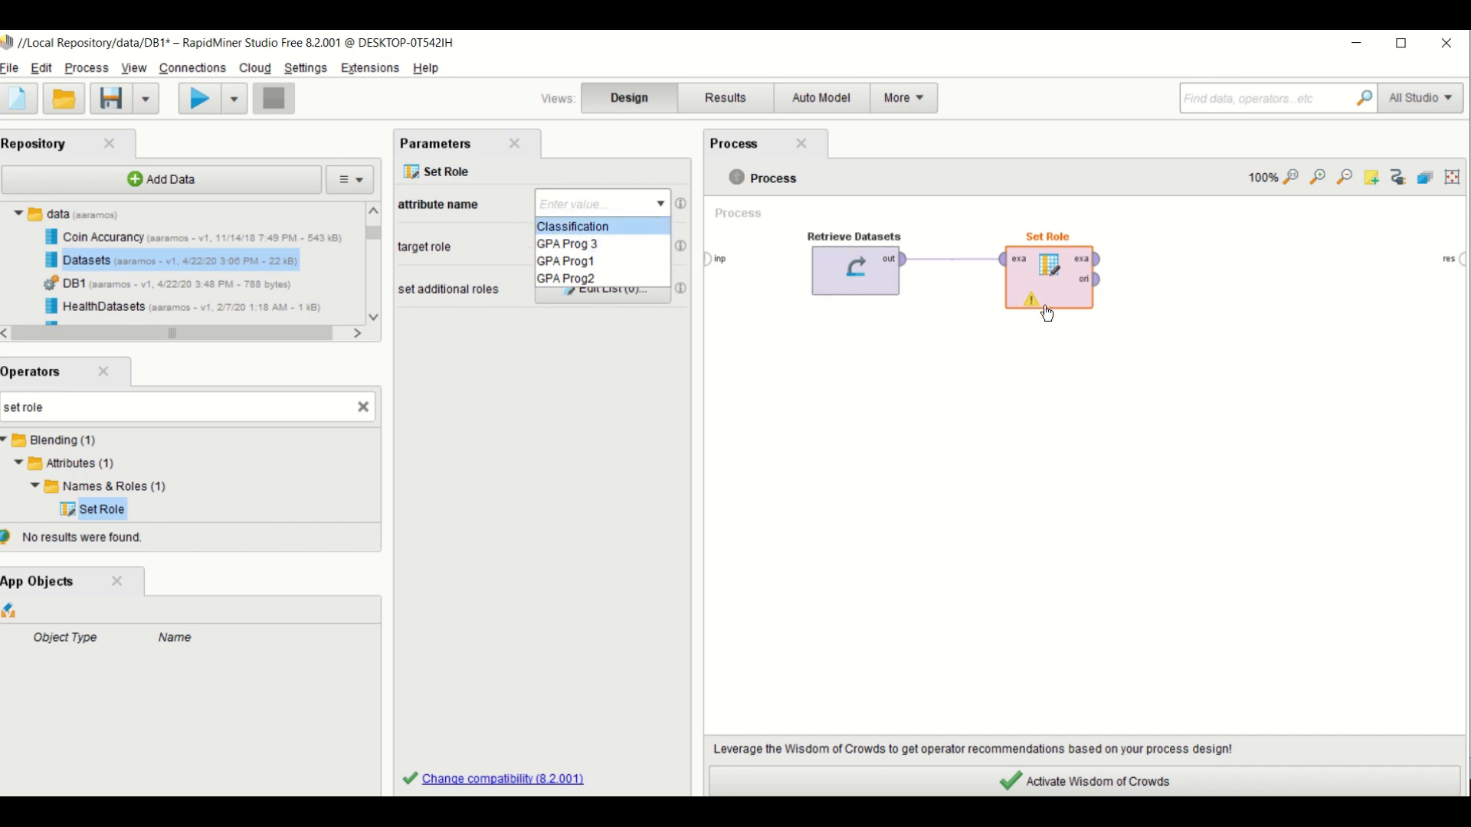
left_click(600, 229)
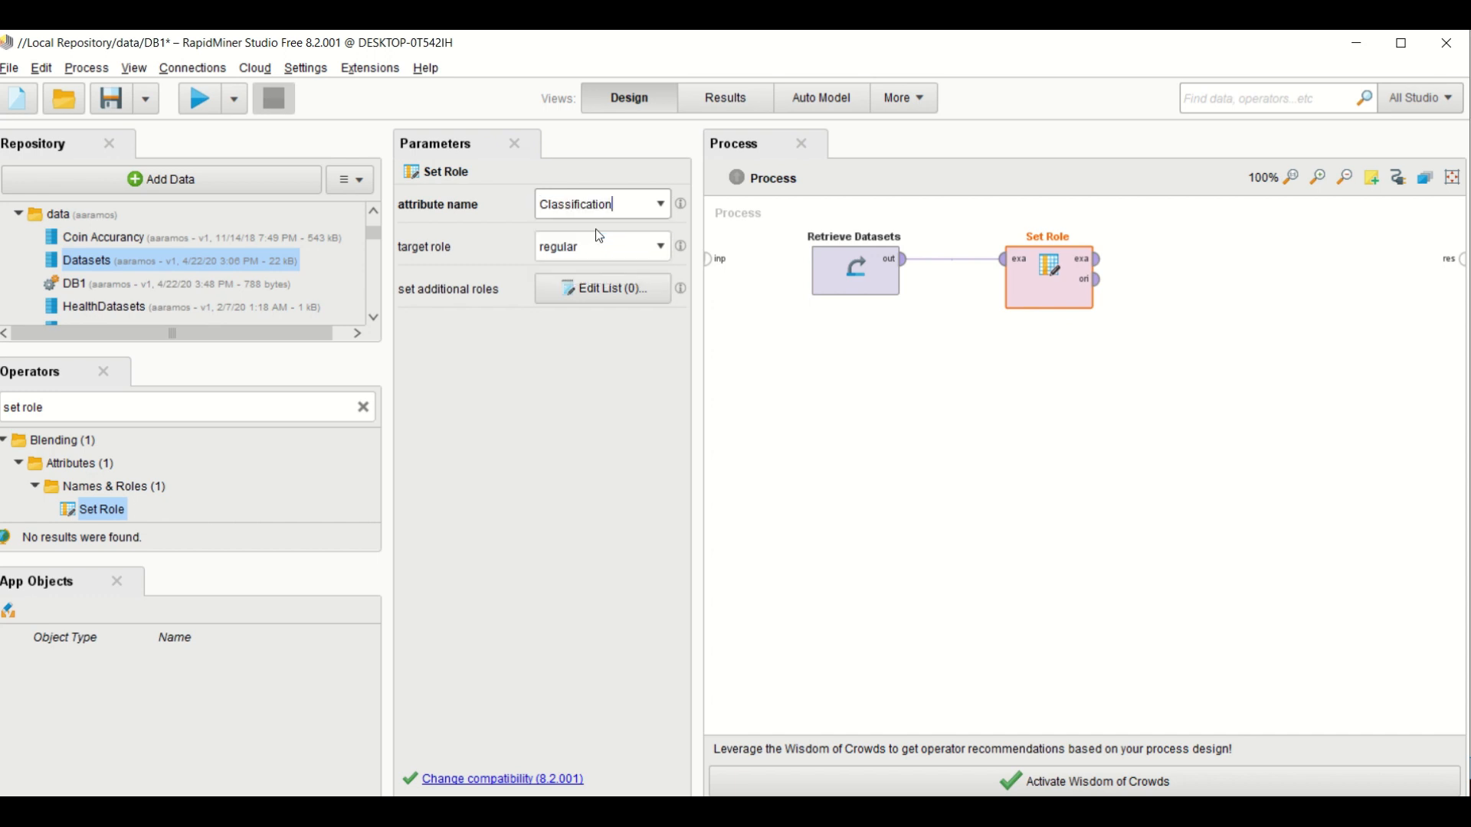
- Set the target role of Set Role to label and add a Naive Bayes operator beside it in the process
left_click(660, 246)
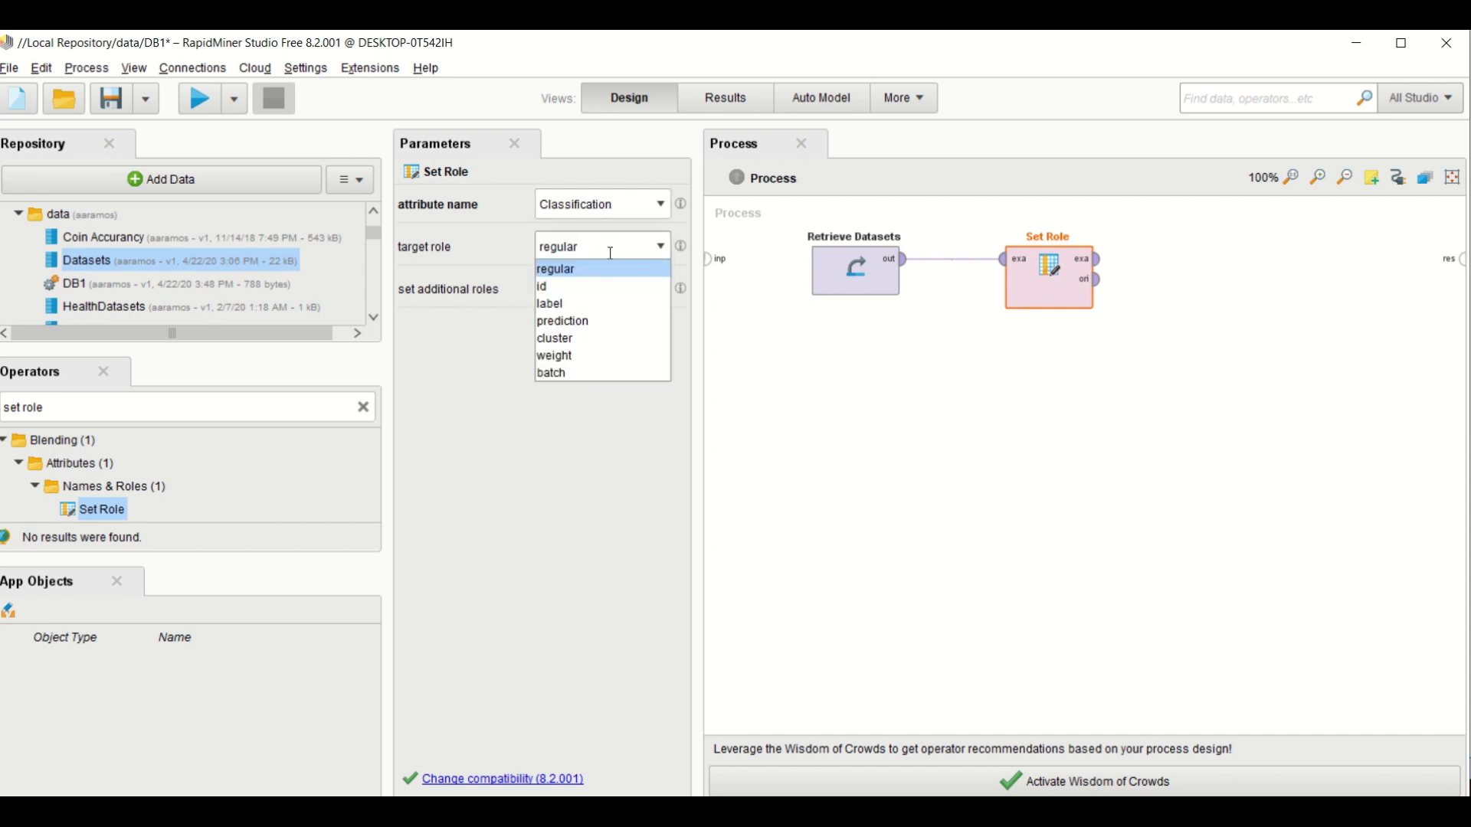
left_click(566, 304)
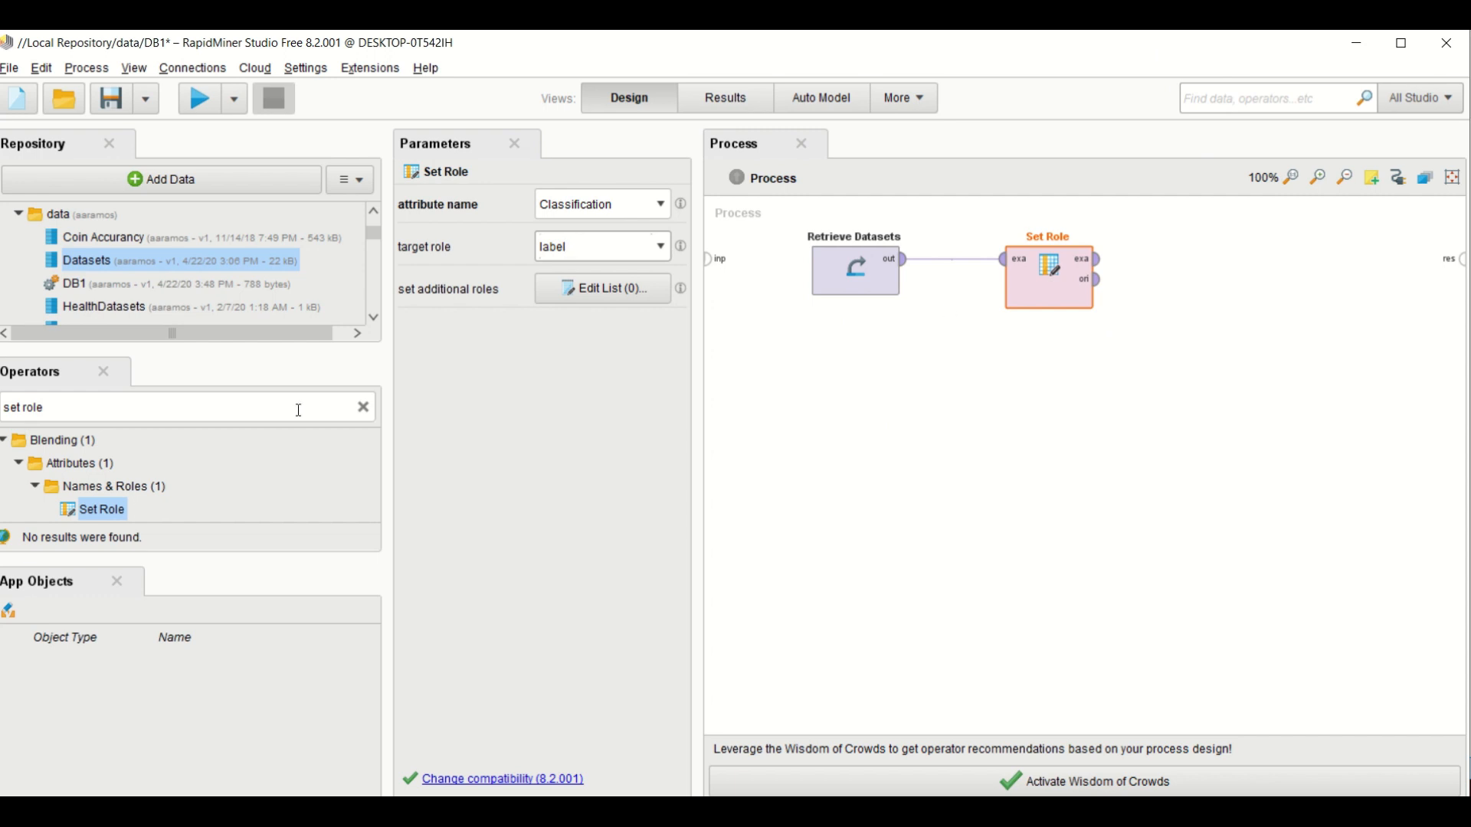
left_click(200, 406)
type("n")
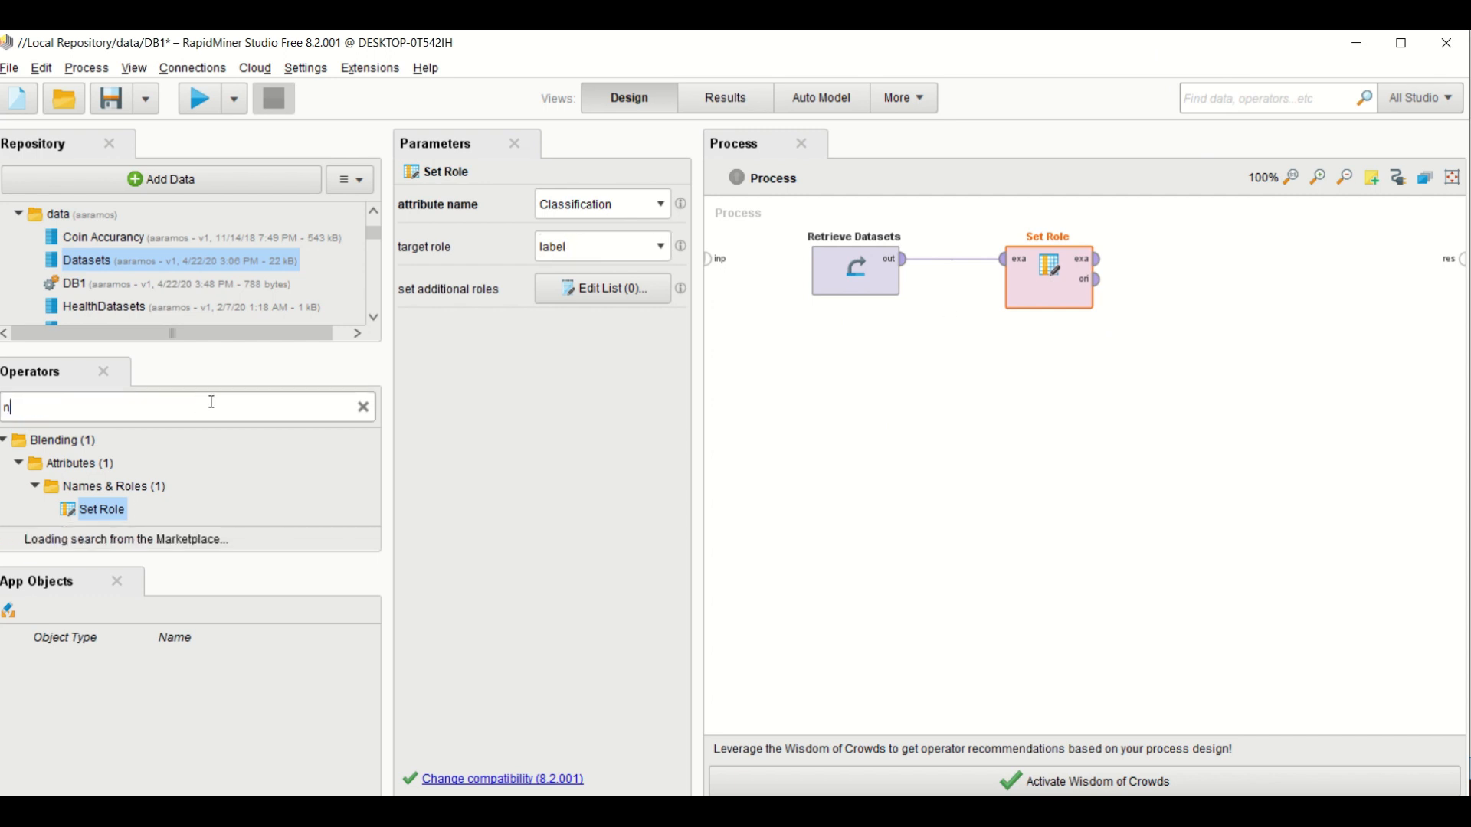
type("aive bayes")
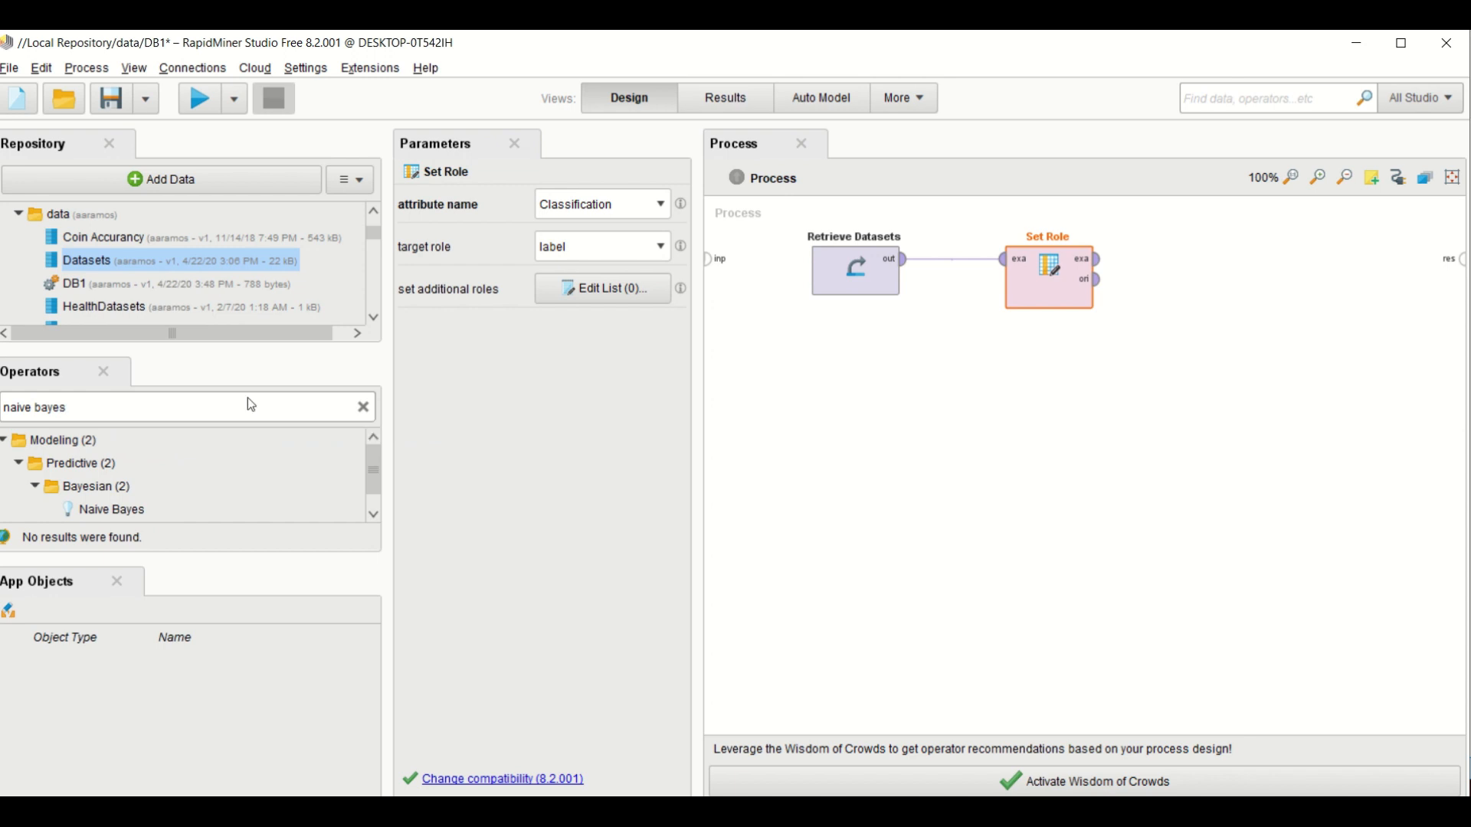
left_click_drag(108, 510, 107, 518)
left_click(113, 513)
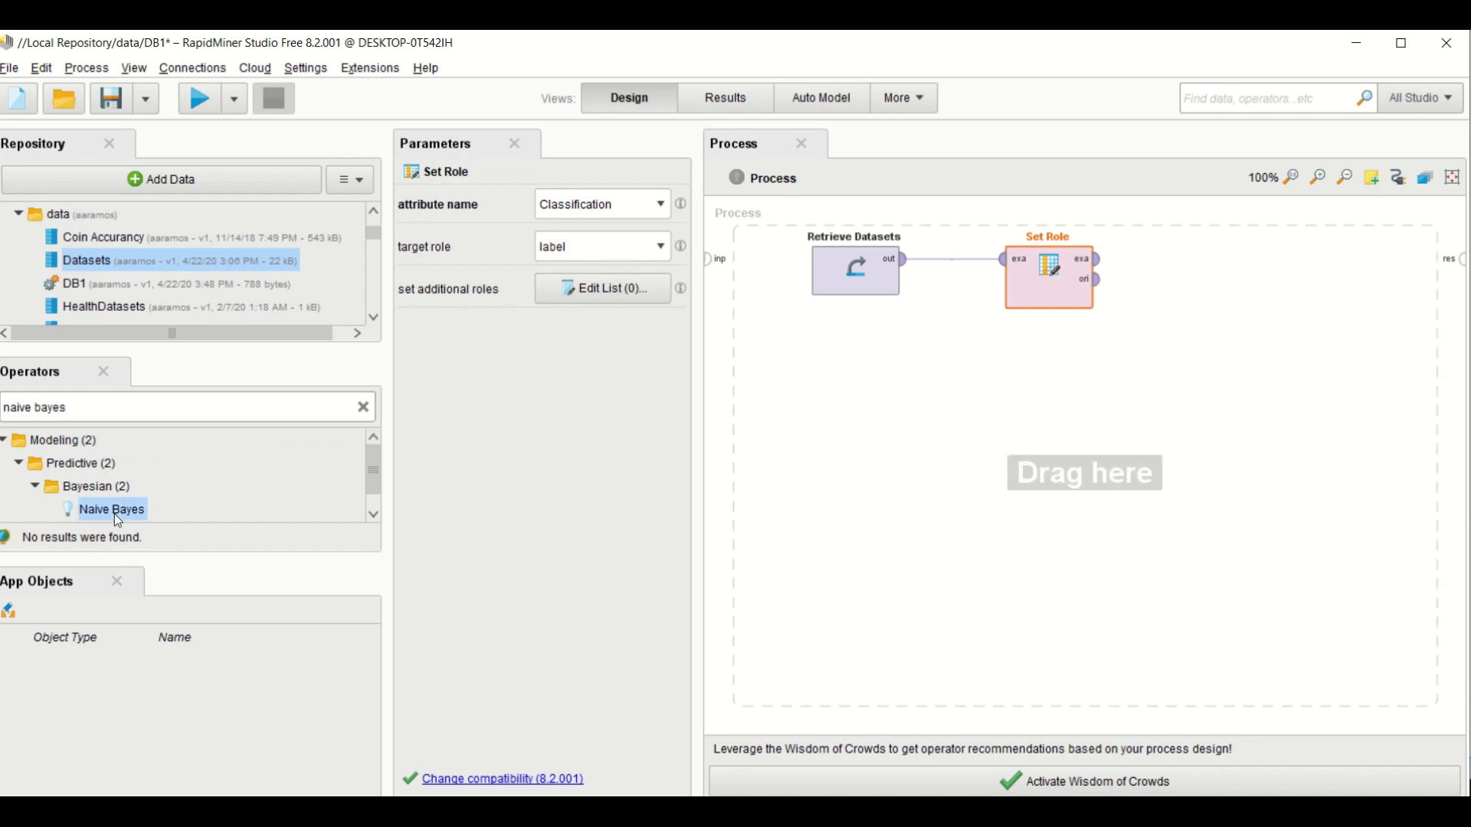
left_click_drag(114, 512, 1230, 265)
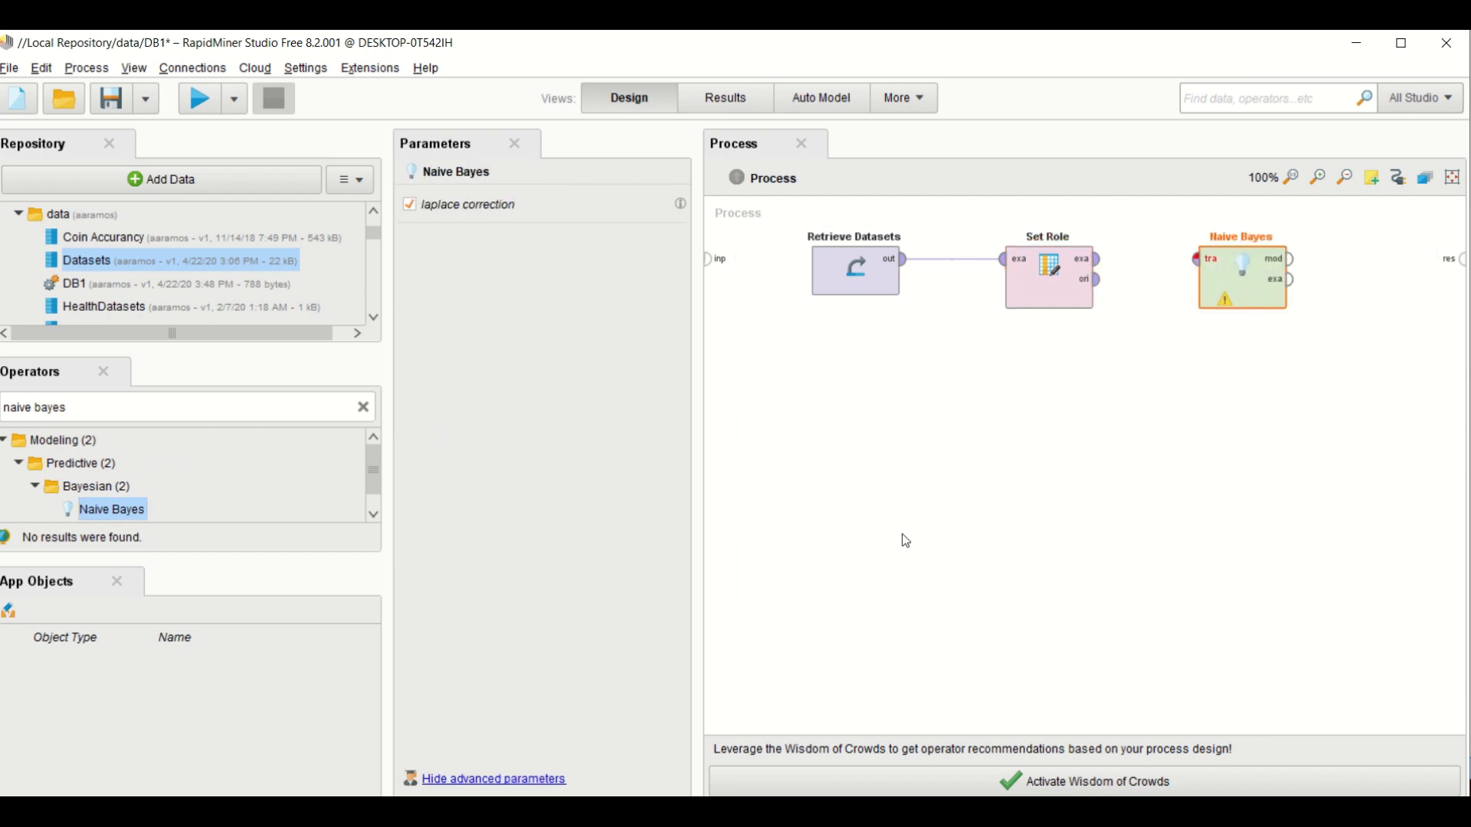
- Connect Set Role's example output to the Naive Bayes training input, and the Naive Bayes model output to the process result
left_click_drag(1098, 259, 1196, 262)
left_click(1199, 272)
left_click_drag(1295, 261, 1460, 268)
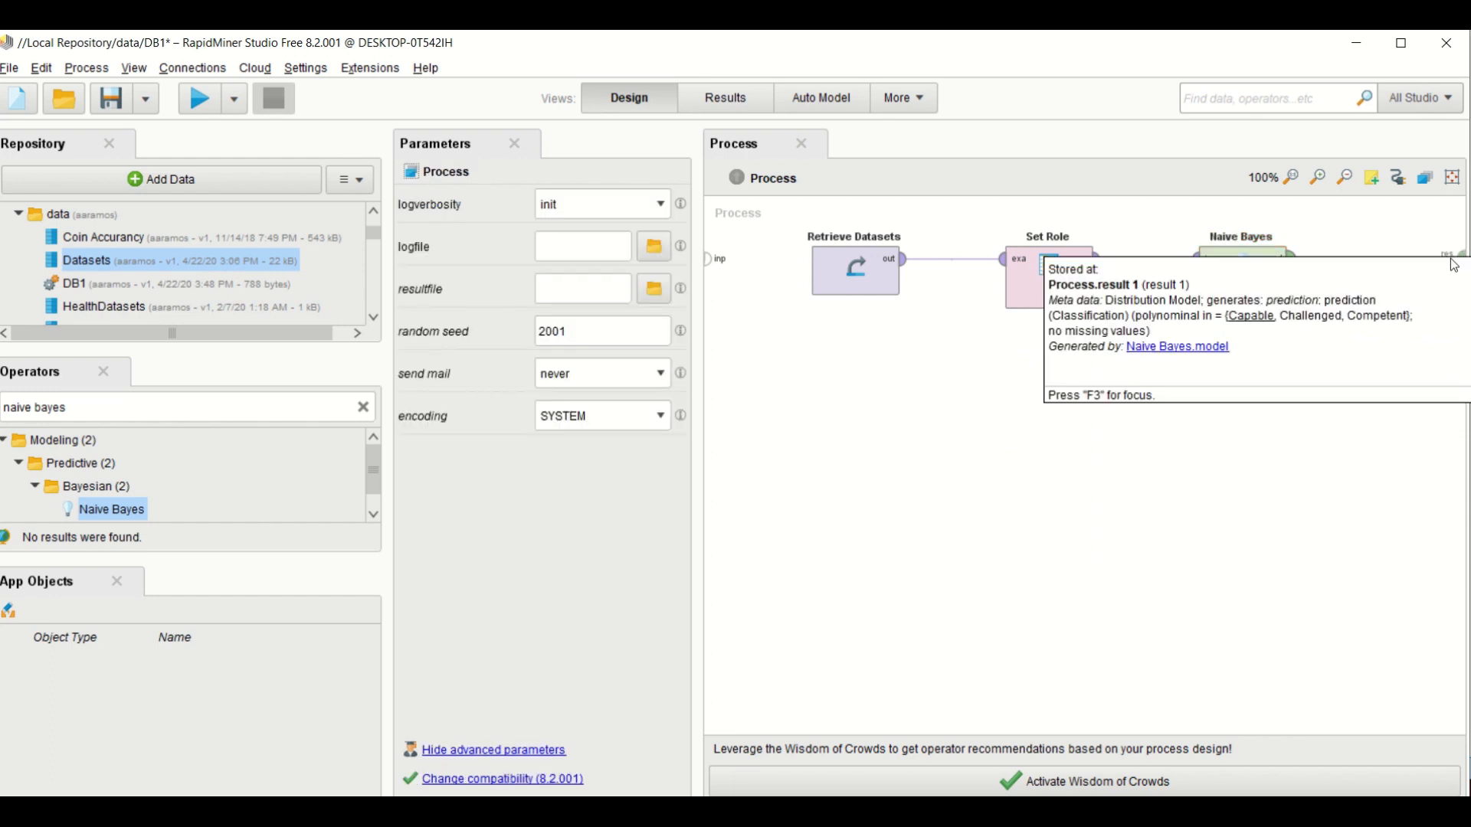
- Run the process and open the SimpleDistribution (Naive Bayes) result
left_click_drag(971, 50, 908, 51)
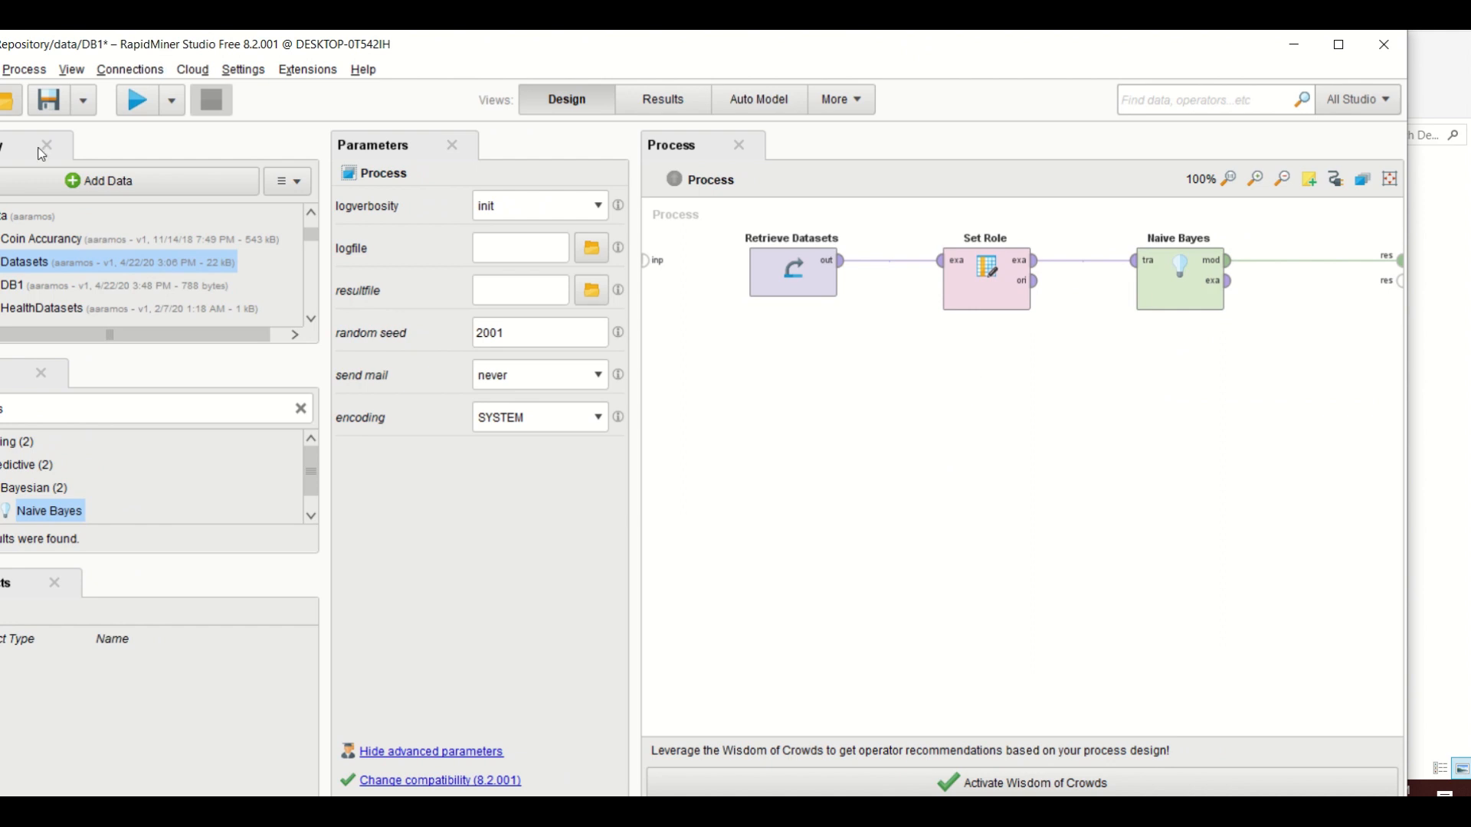
left_click(138, 102)
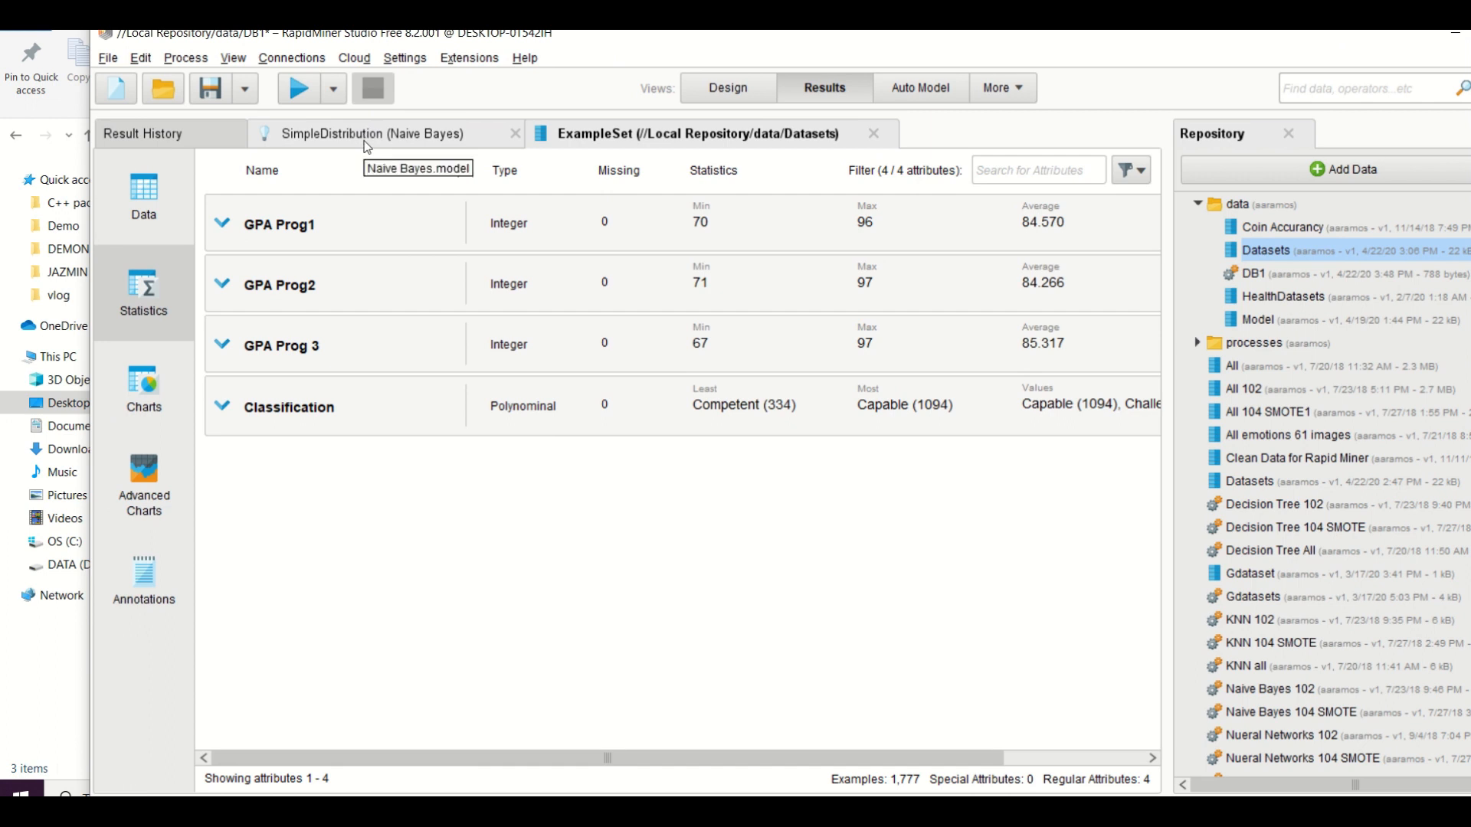
left_click(358, 142)
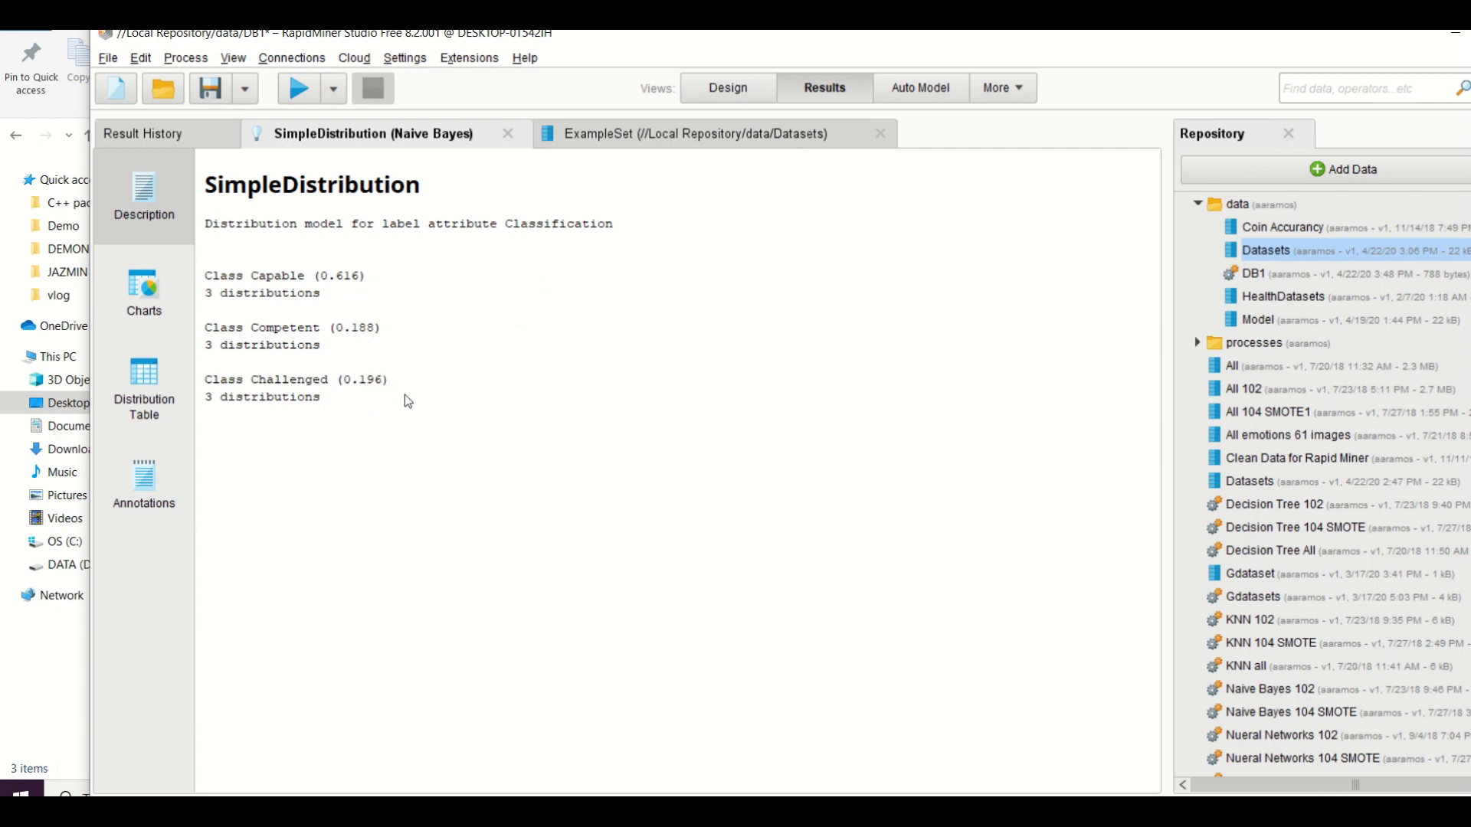
- View the model's density charts for GPA Prog1, GPA Prog2 and GPA Prog 3, and its distribution table
left_click(155, 316)
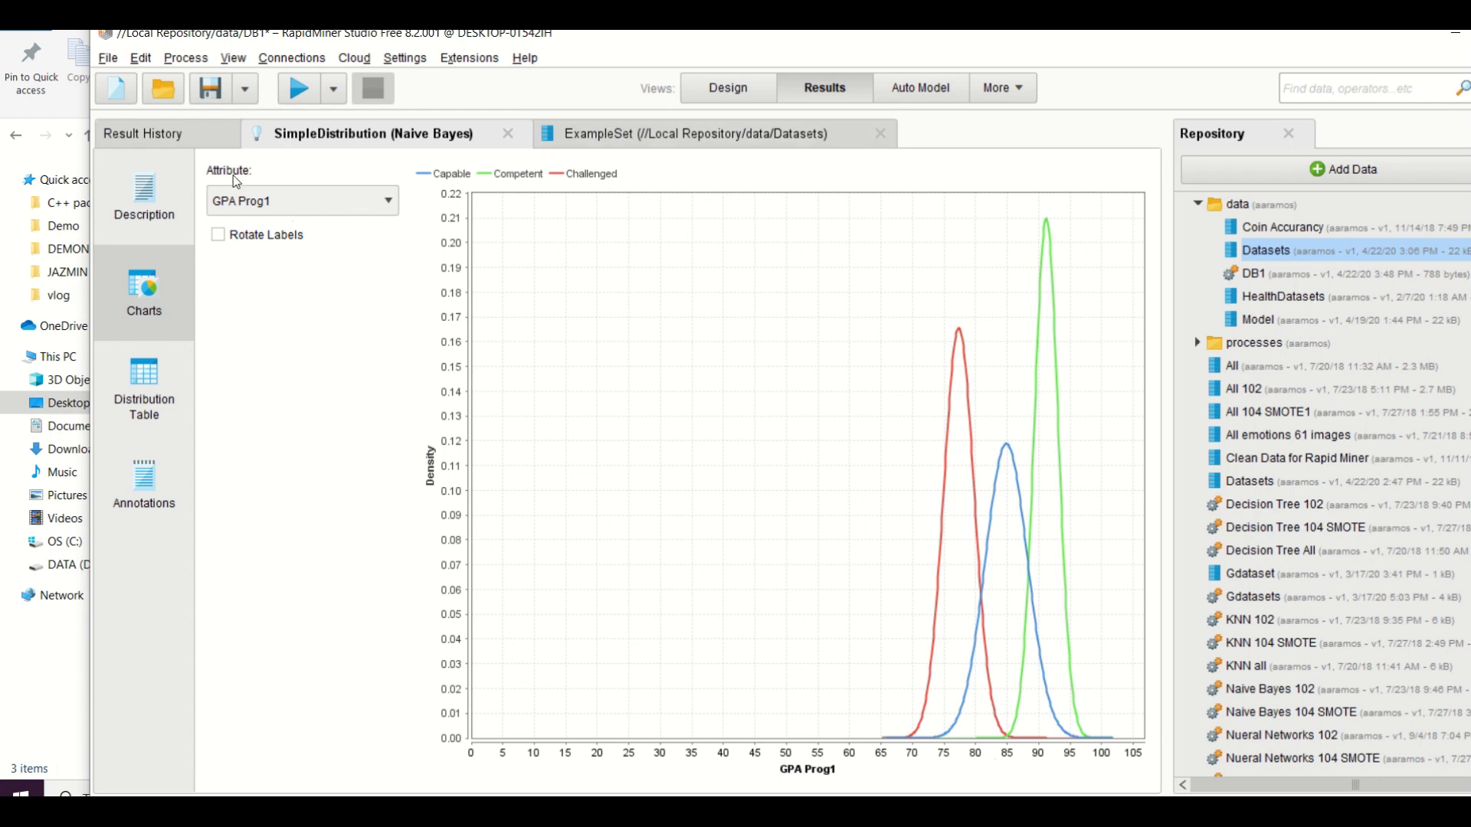
left_click(390, 208)
left_click(278, 240)
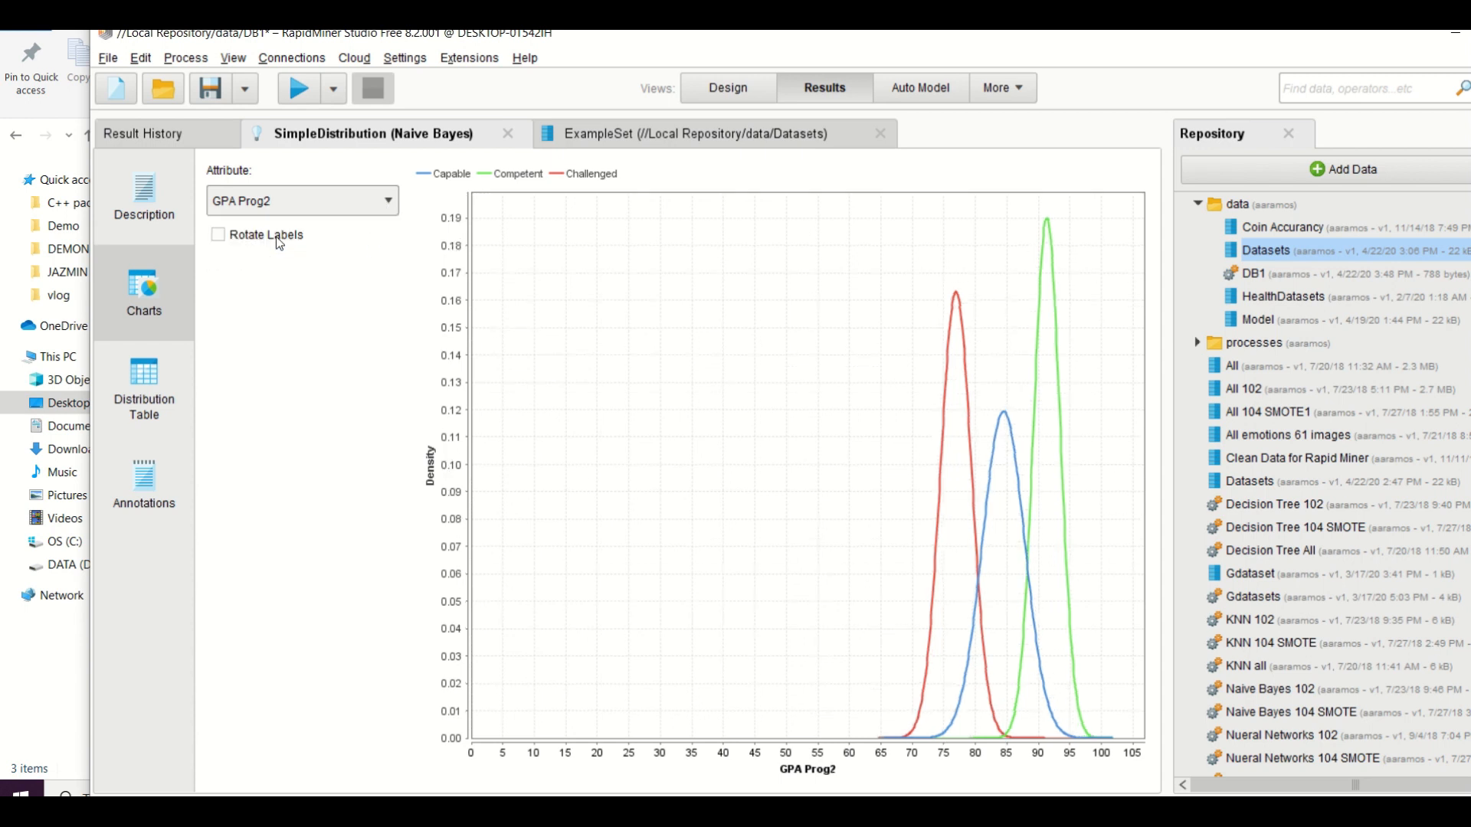
left_click(392, 209)
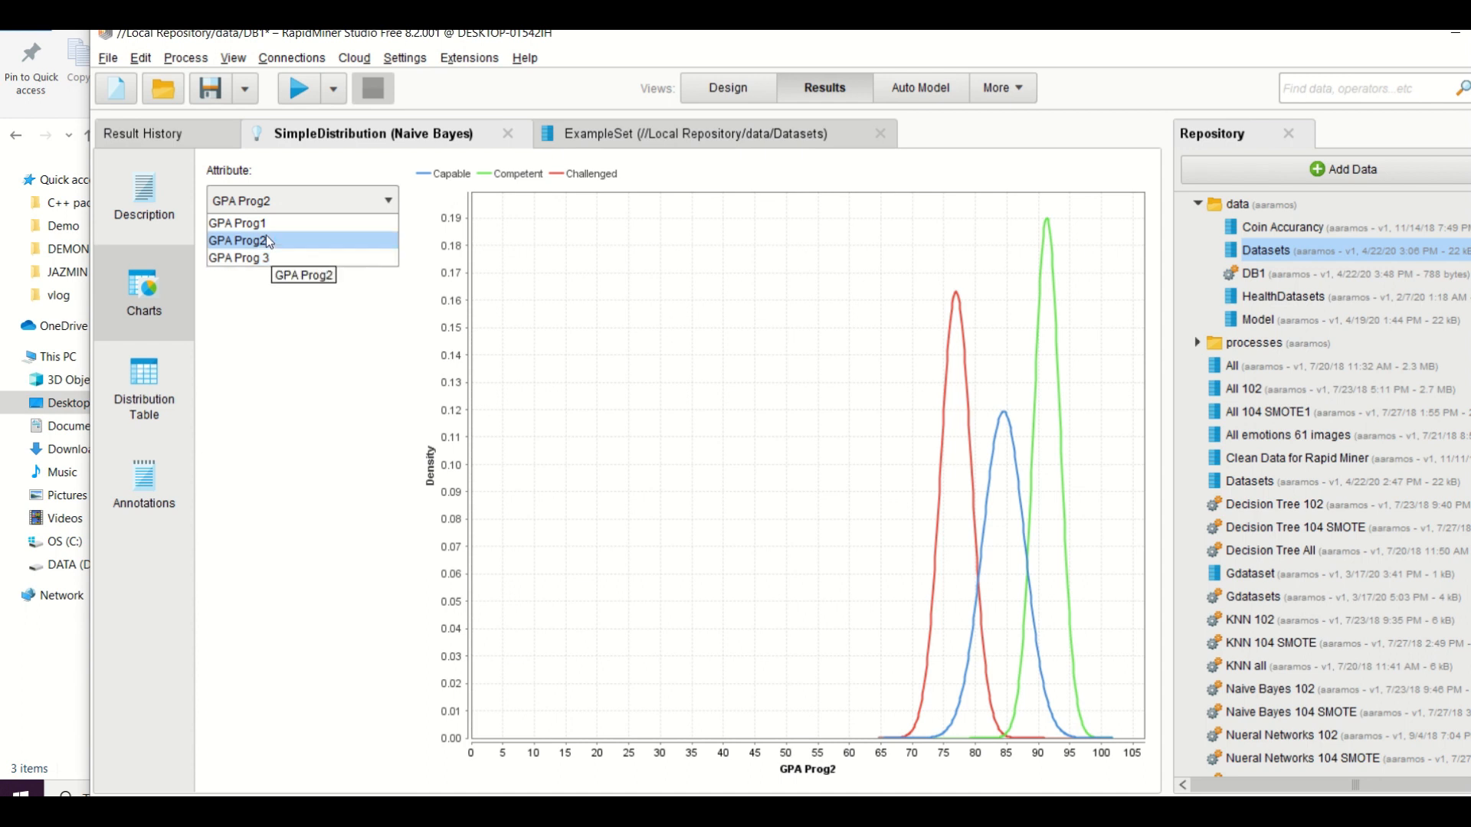
left_click(252, 258)
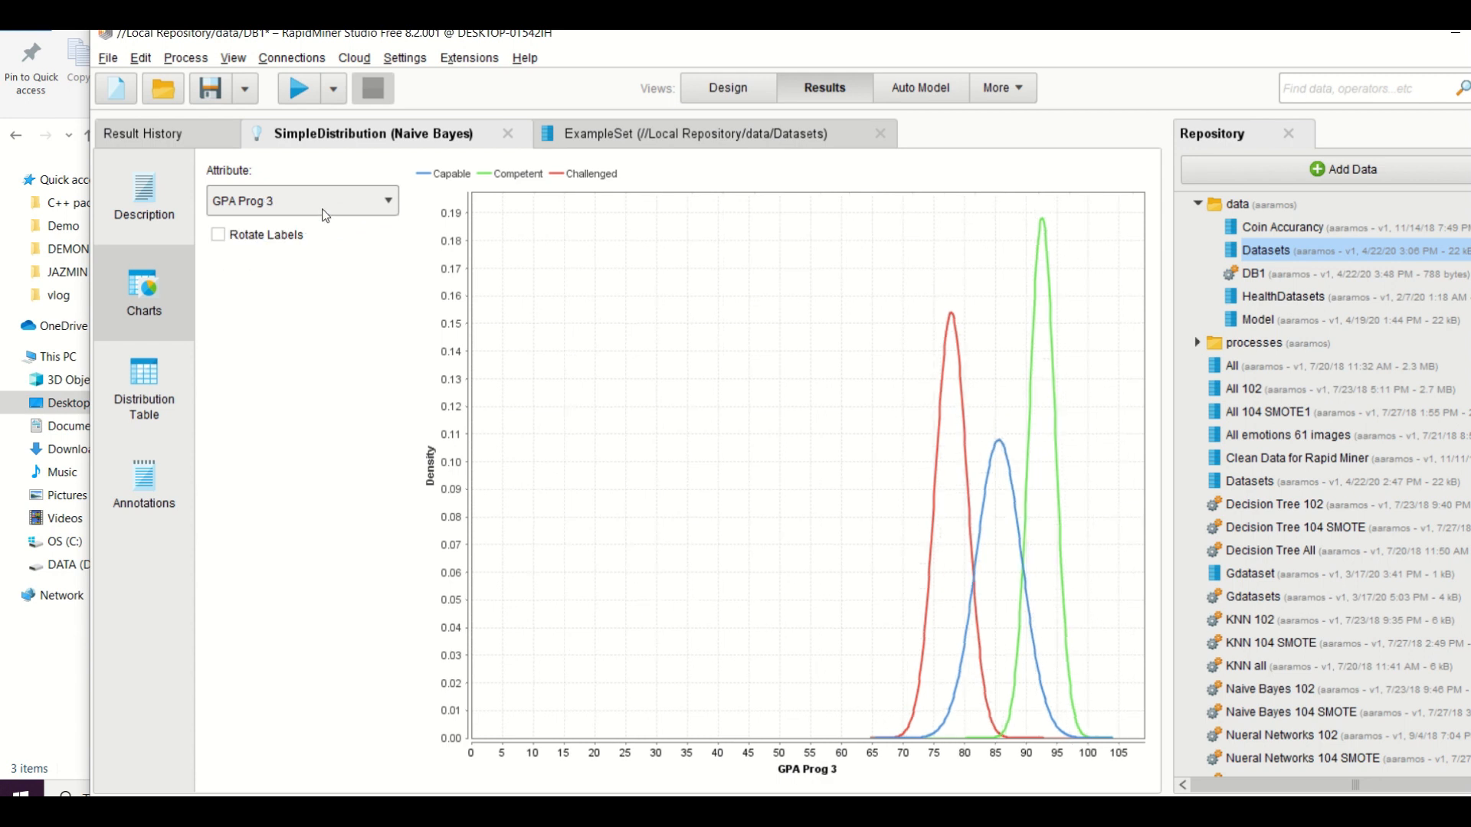
left_click(379, 202)
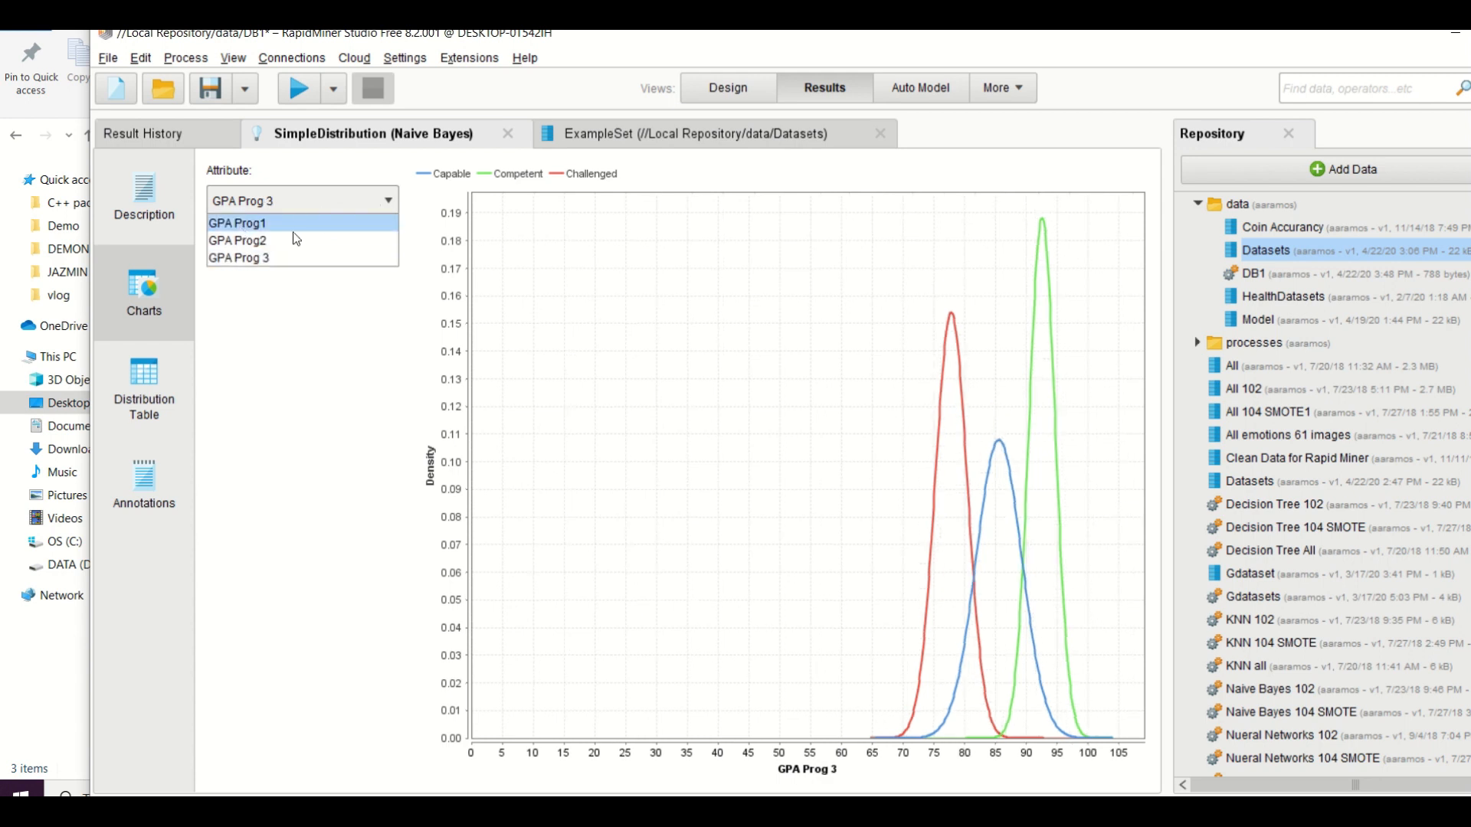
left_click(153, 407)
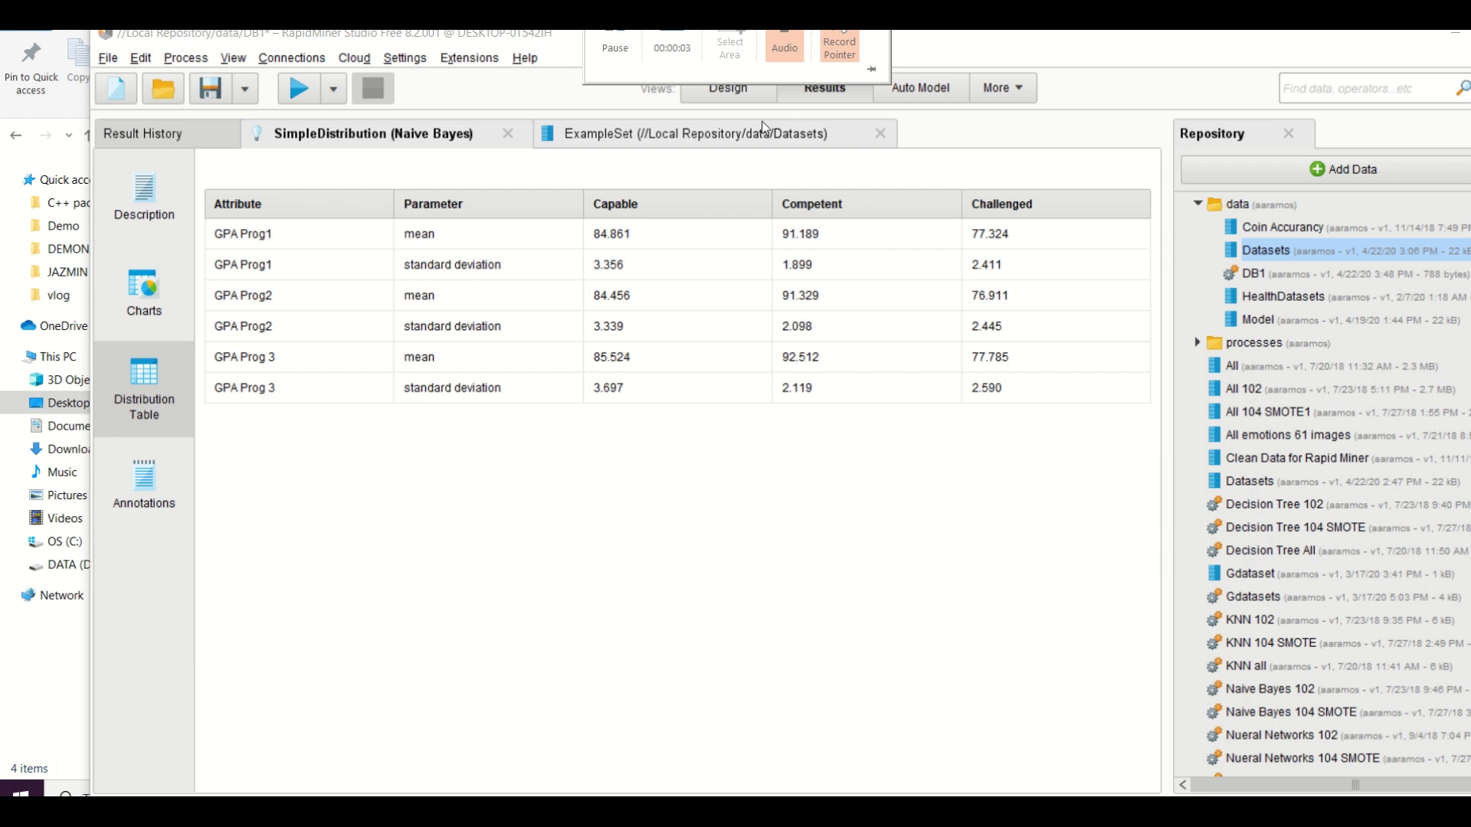
- Return to the process design and add an Apply Model operator below Naive Bayes
left_click(734, 93)
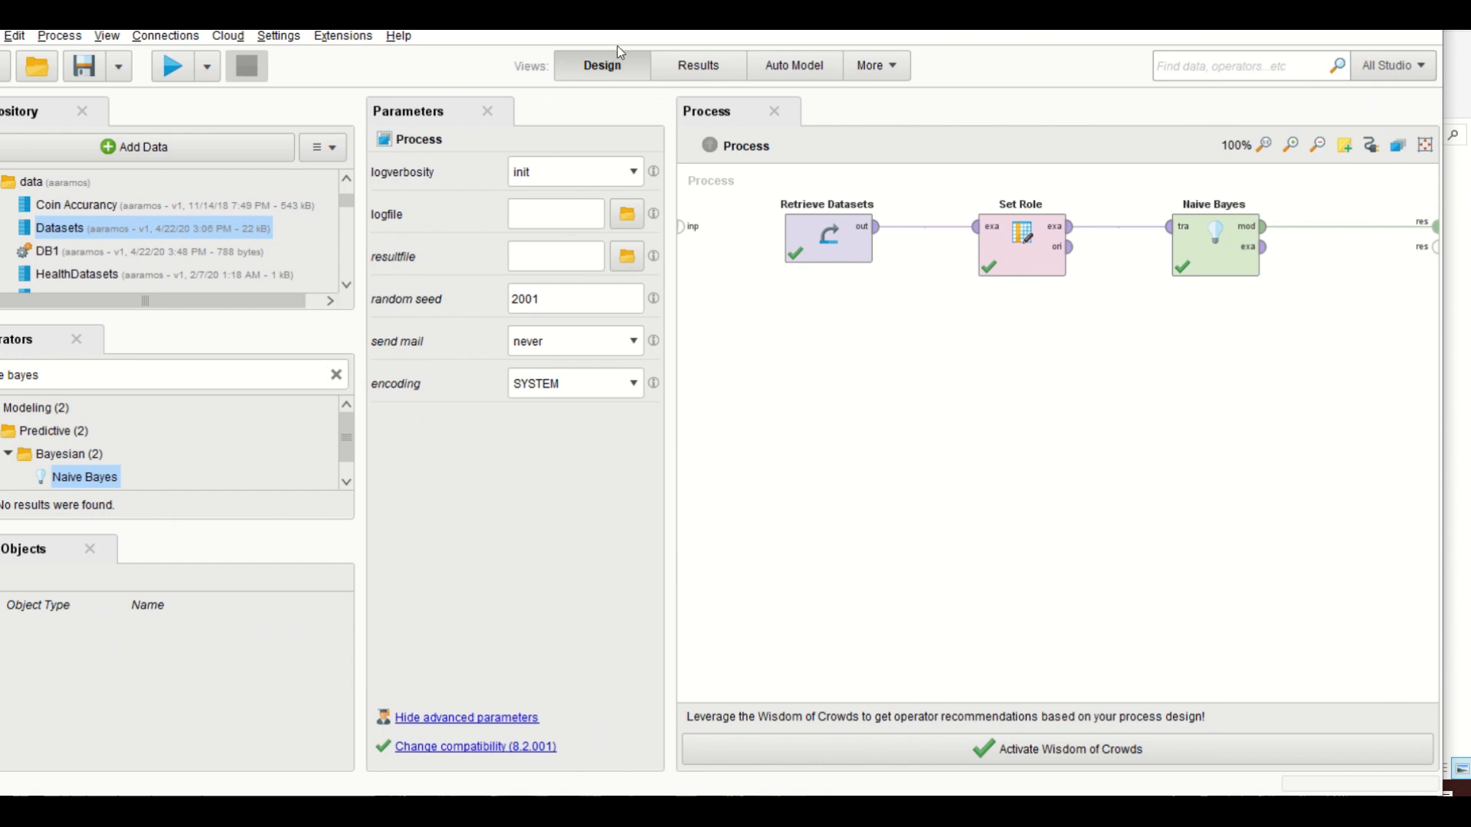
left_click(96, 377)
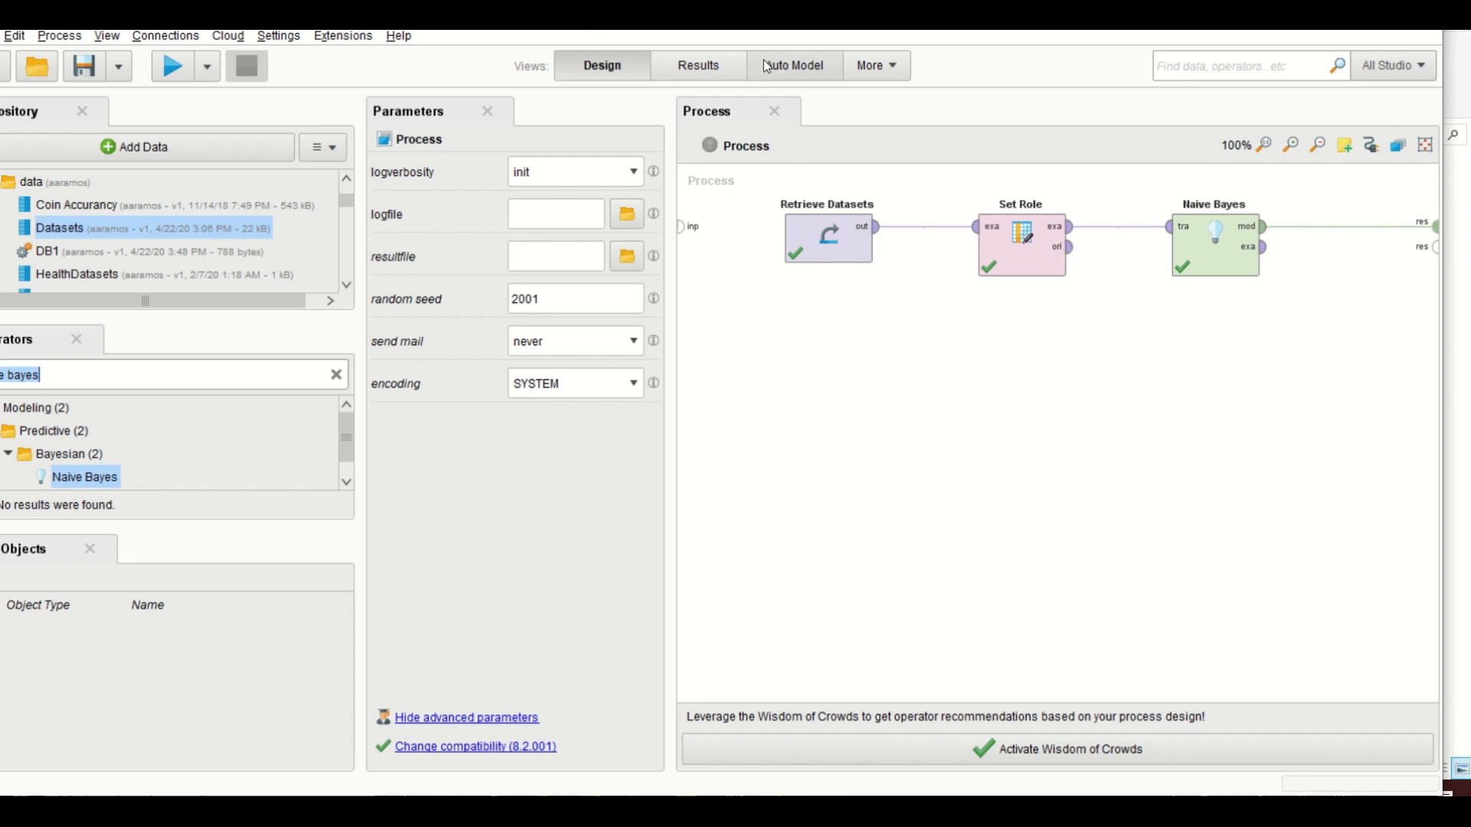
mouse_move(621, 3)
left_mouse_down()
mouse_move(620, 27)
mouse_move(621, 6)
left_mouse_up()
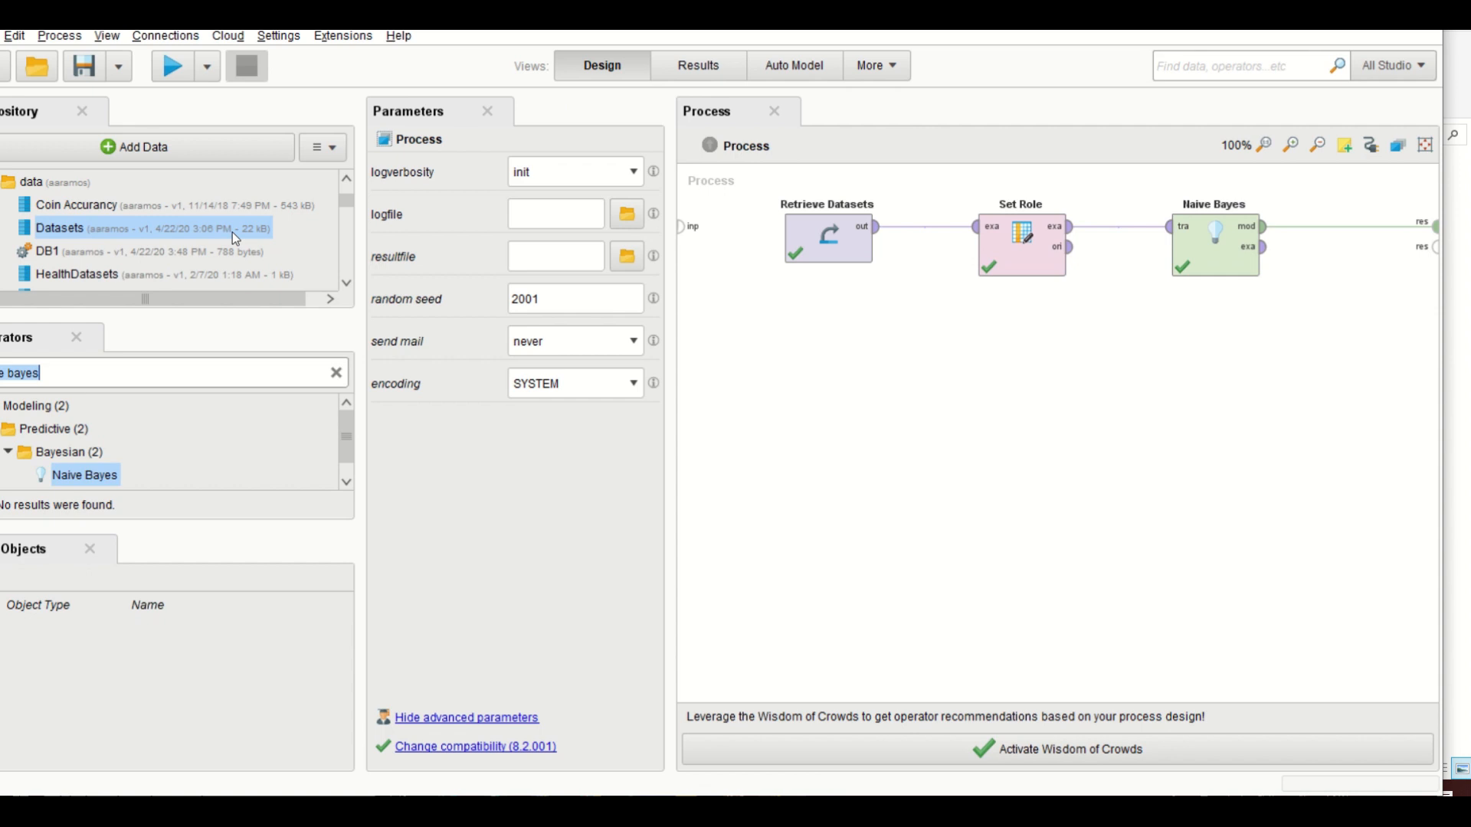
key("BackSpace")
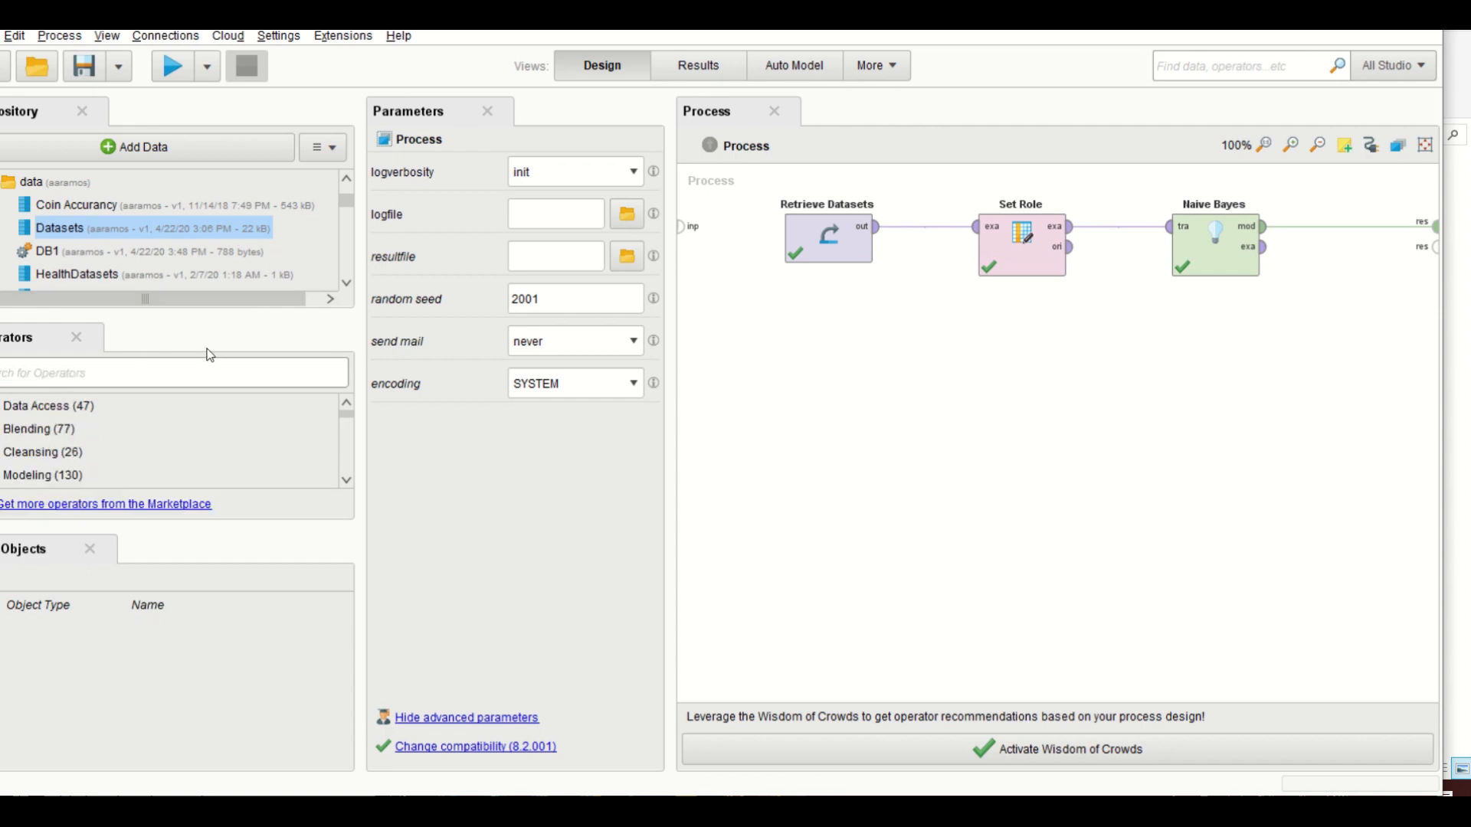
type("apply m")
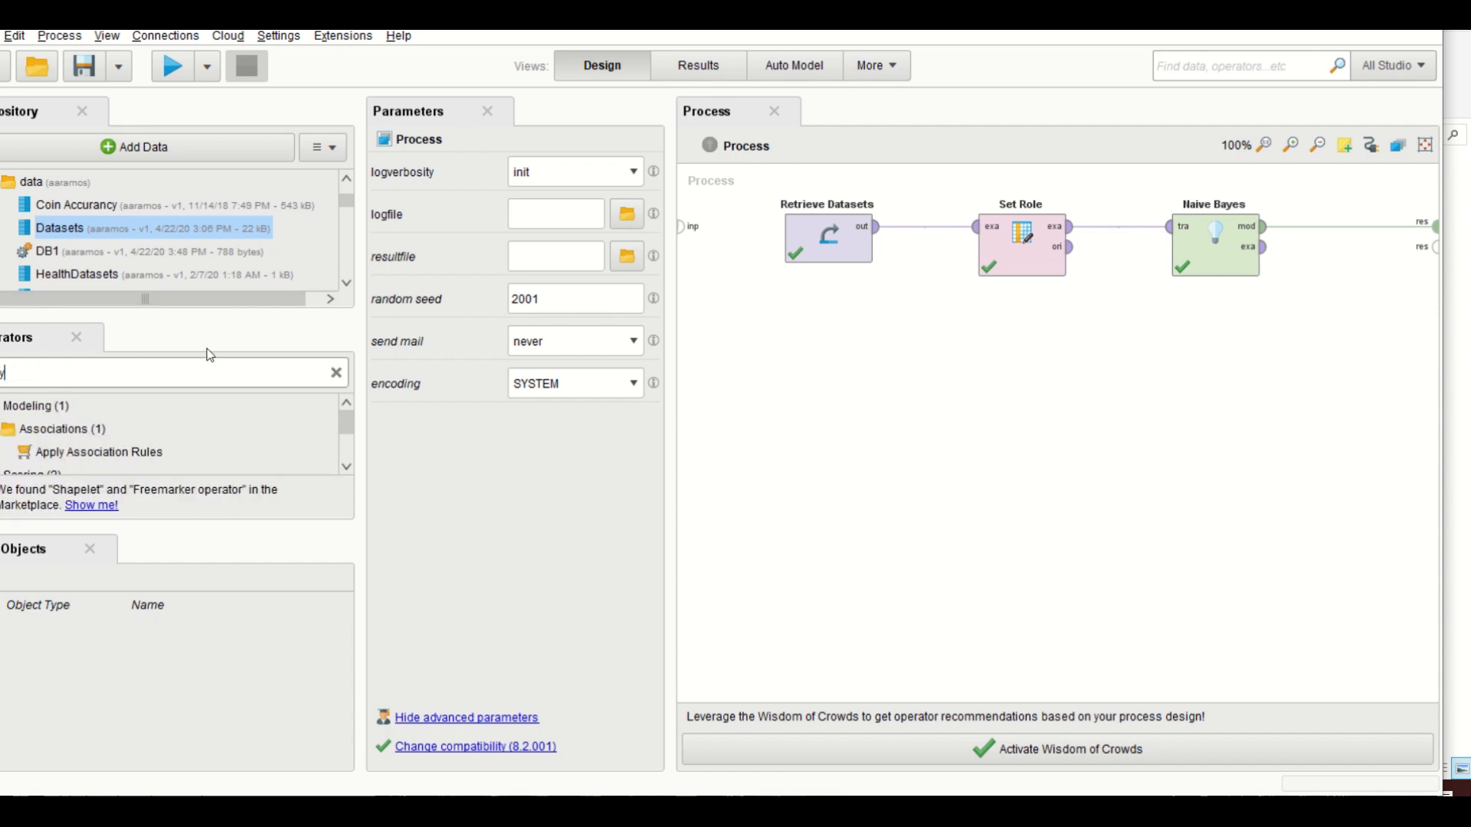
type("odel")
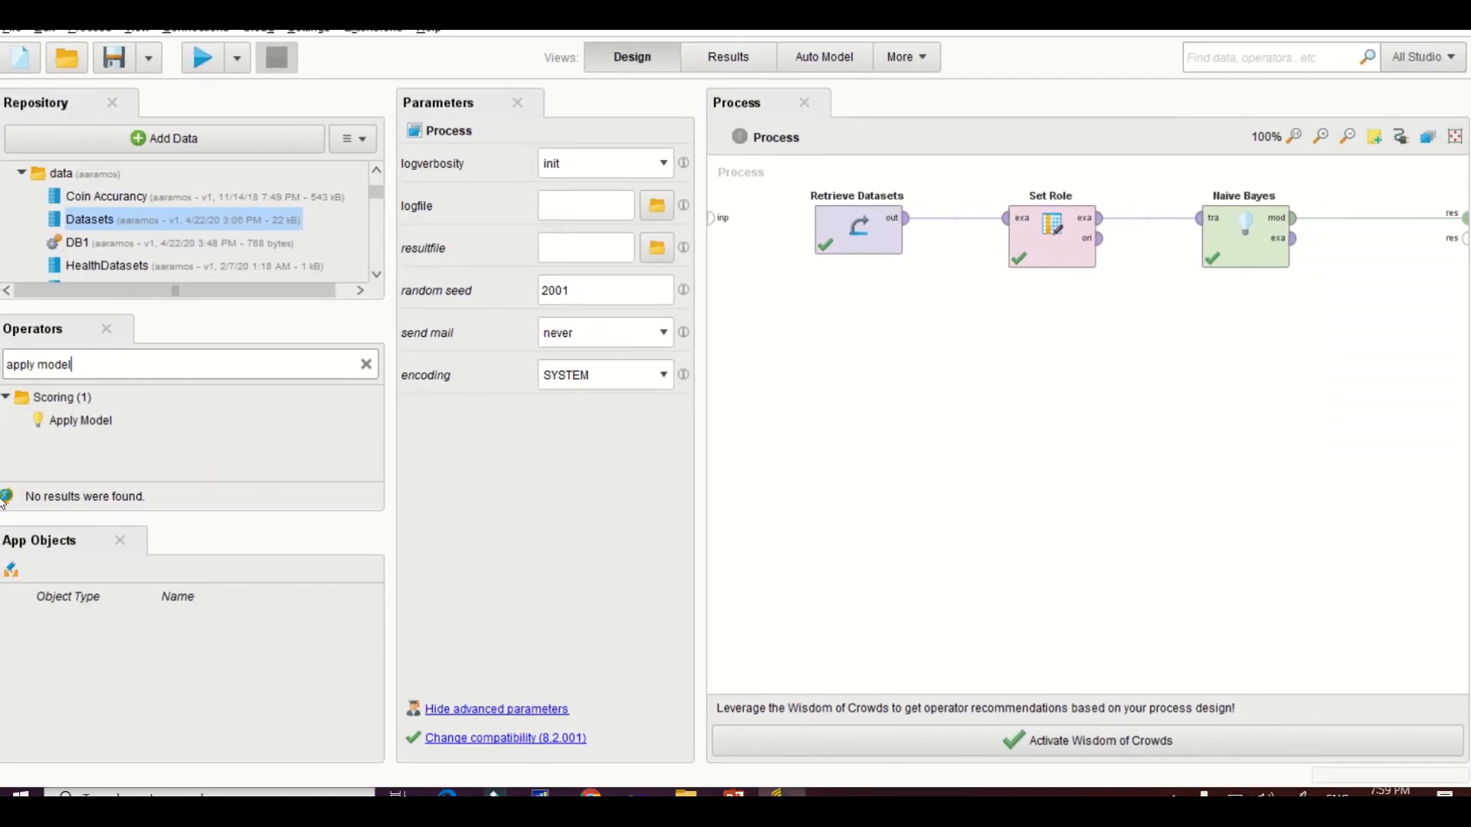
left_click_drag(78, 421, 1257, 389)
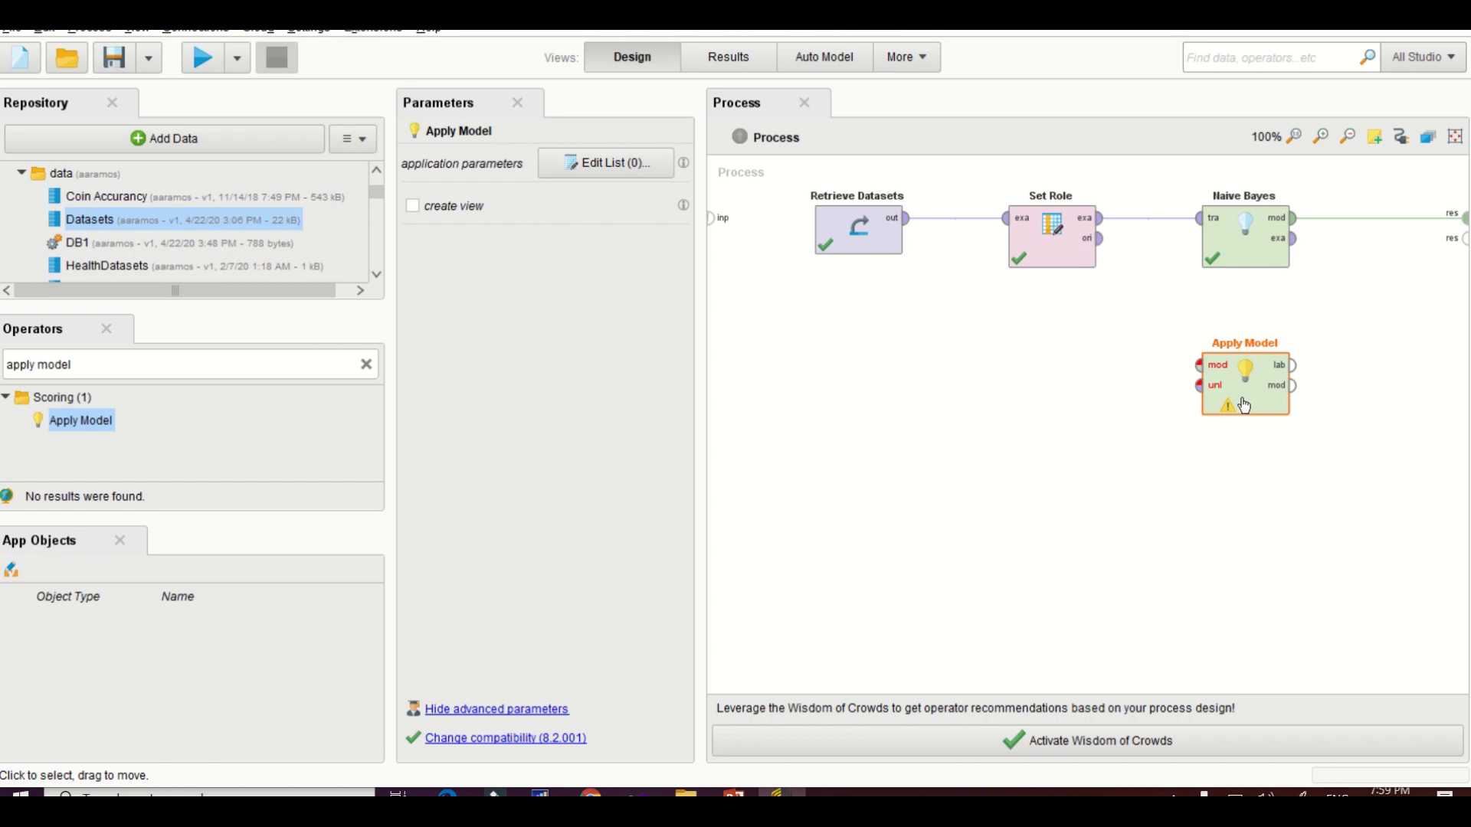
left_click_drag(1247, 394, 1311, 396)
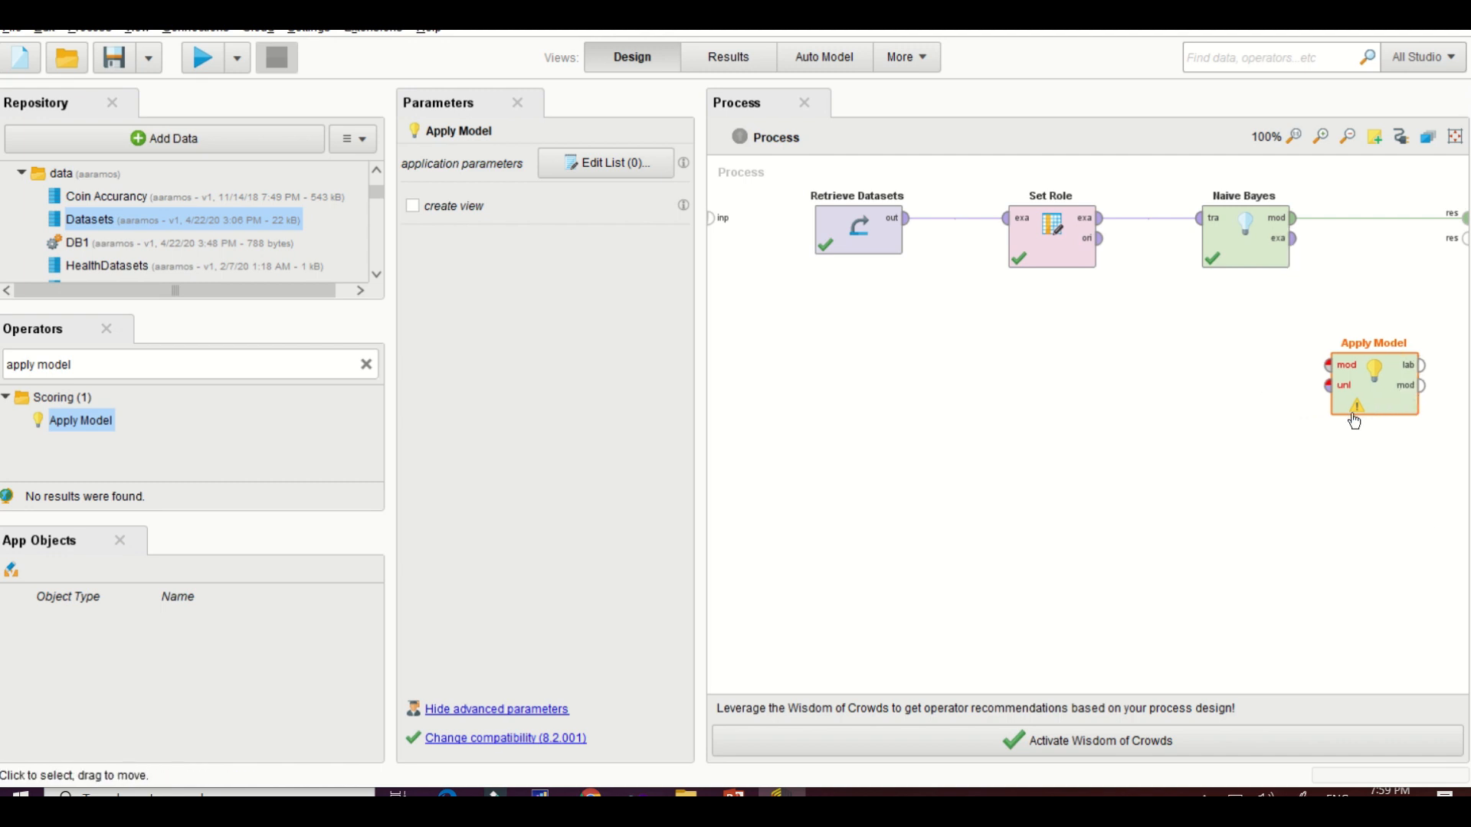
- Connect the Naive Bayes model and example set outputs to Apply Model's model and unlabelled data inputs
left_click(1374, 218)
left_click(1293, 219)
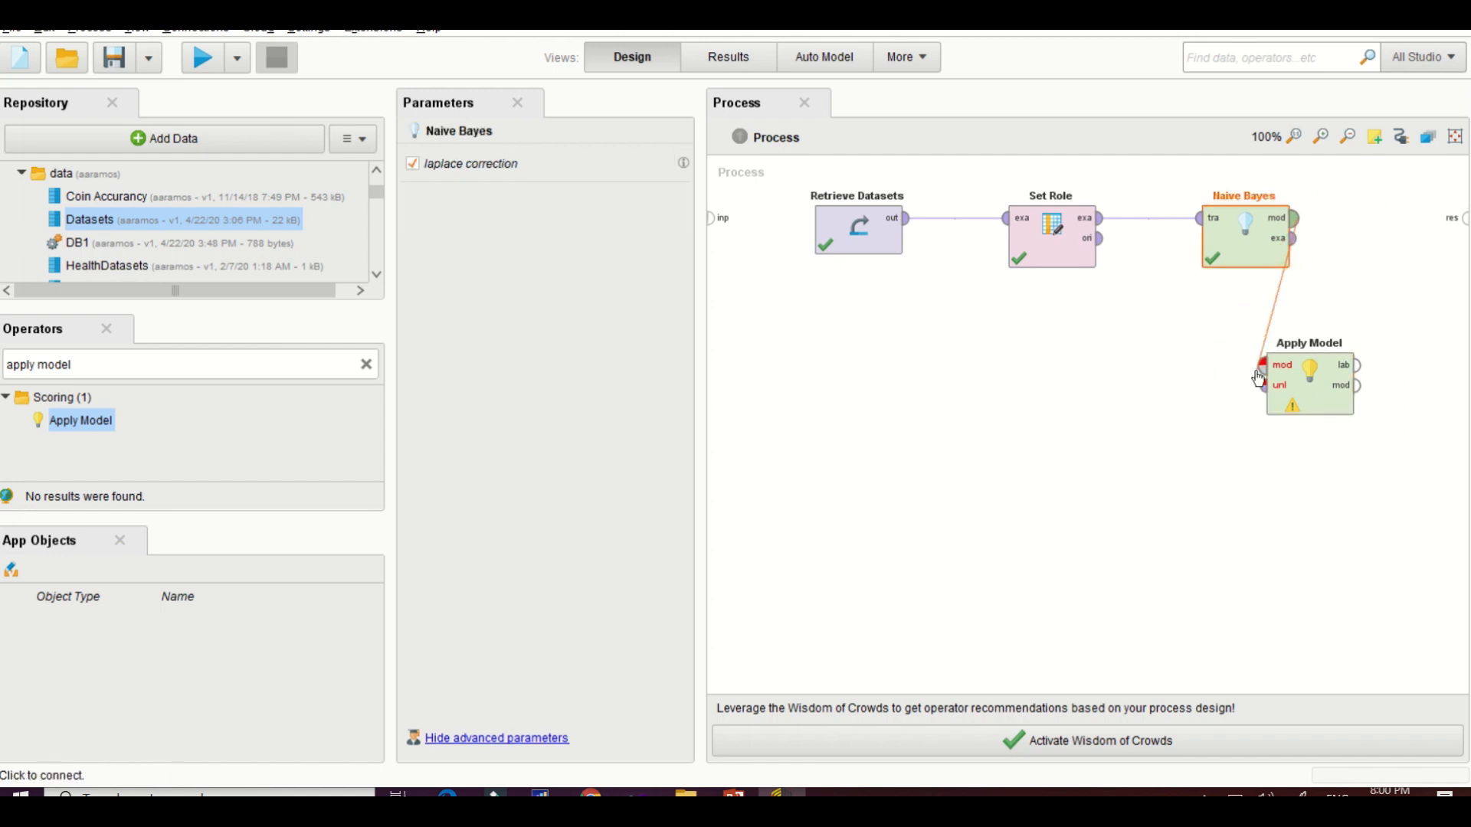
left_click(1260, 368)
left_click_drag(1309, 392, 1372, 392)
left_click(1293, 238)
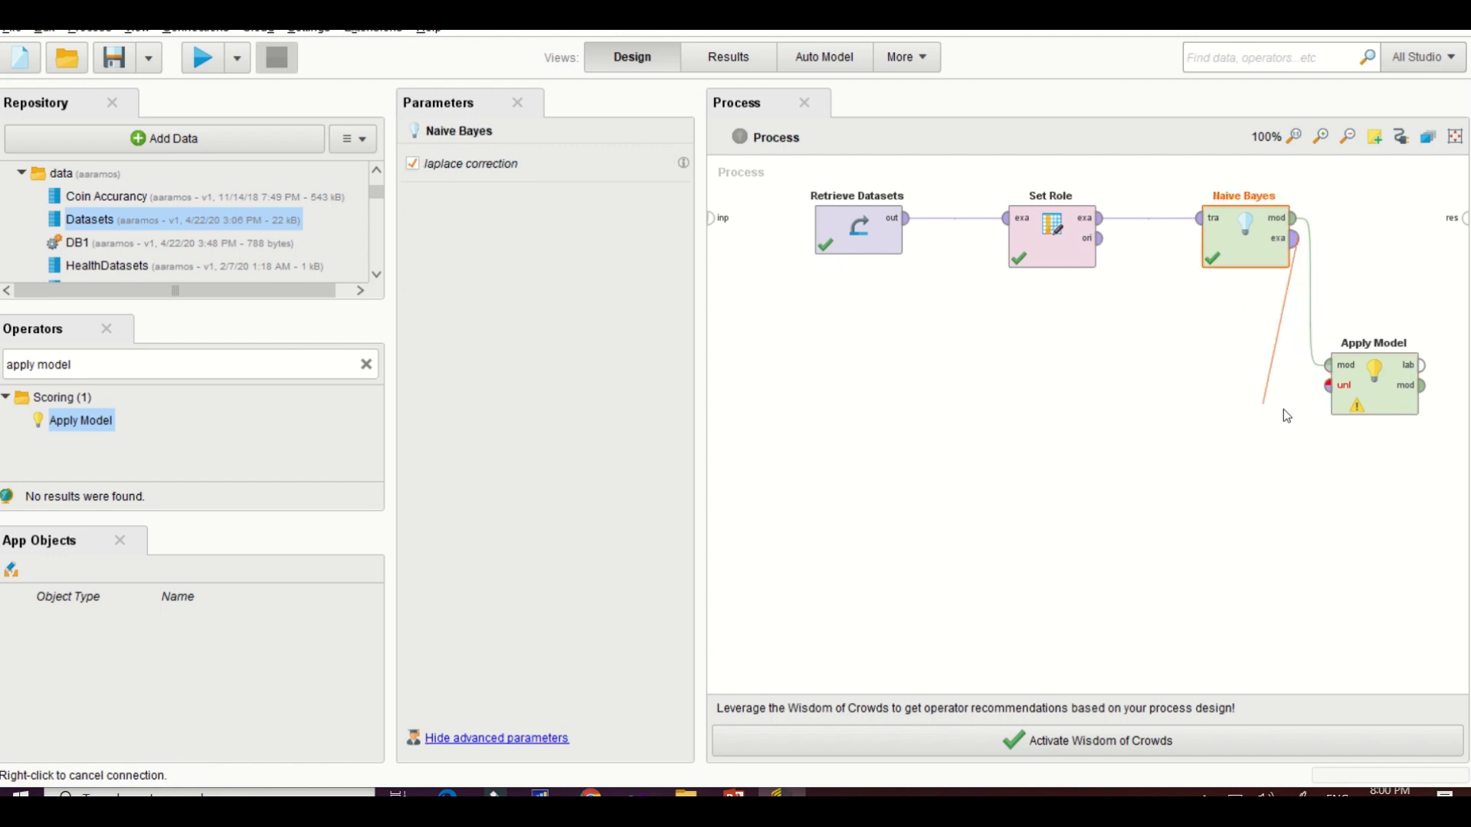
left_click(1323, 395)
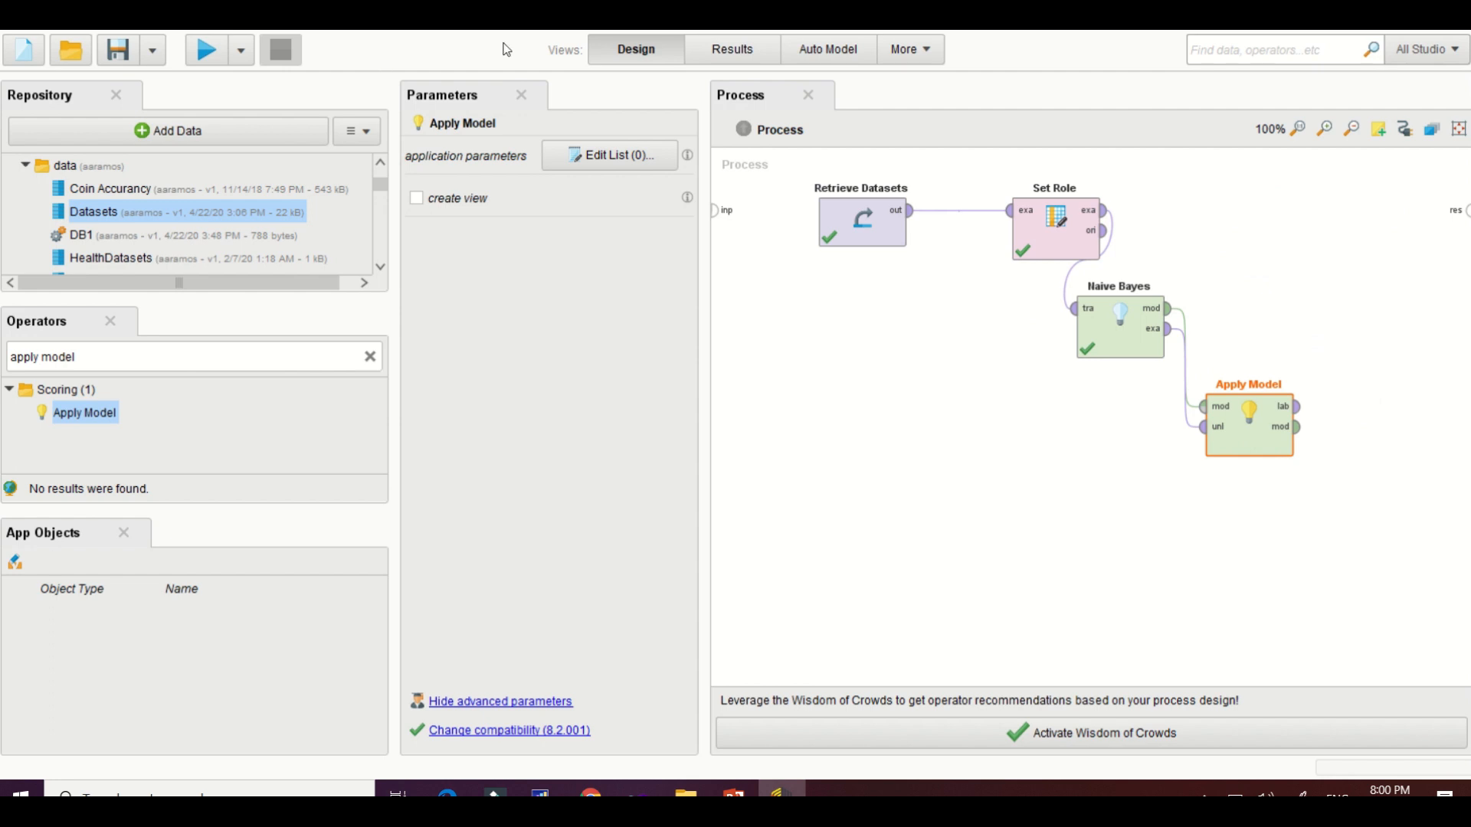
- Find the general Performance operator and add it to the process beyond Apply Model
triple_click(107, 365)
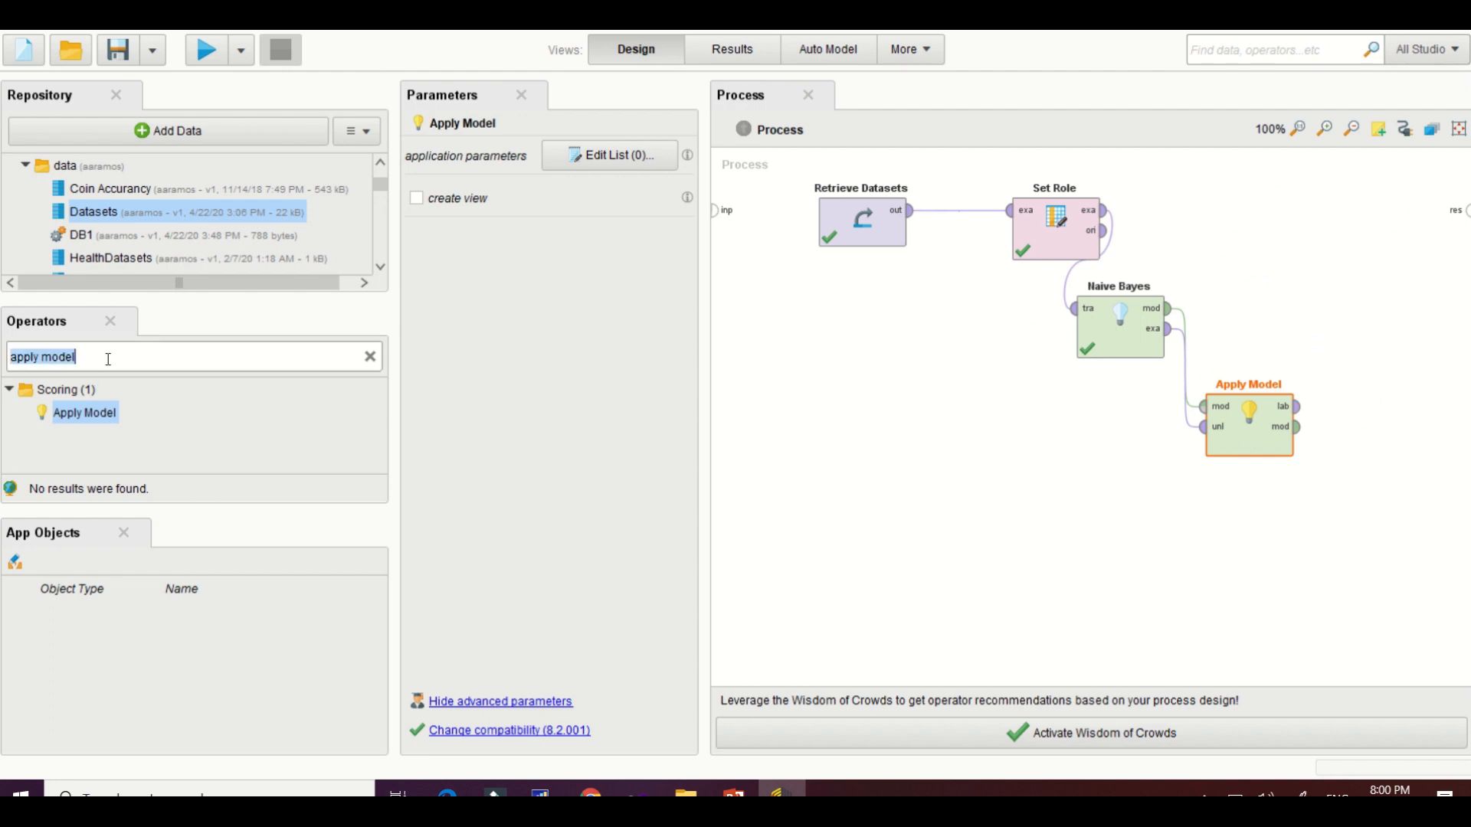
type("performance")
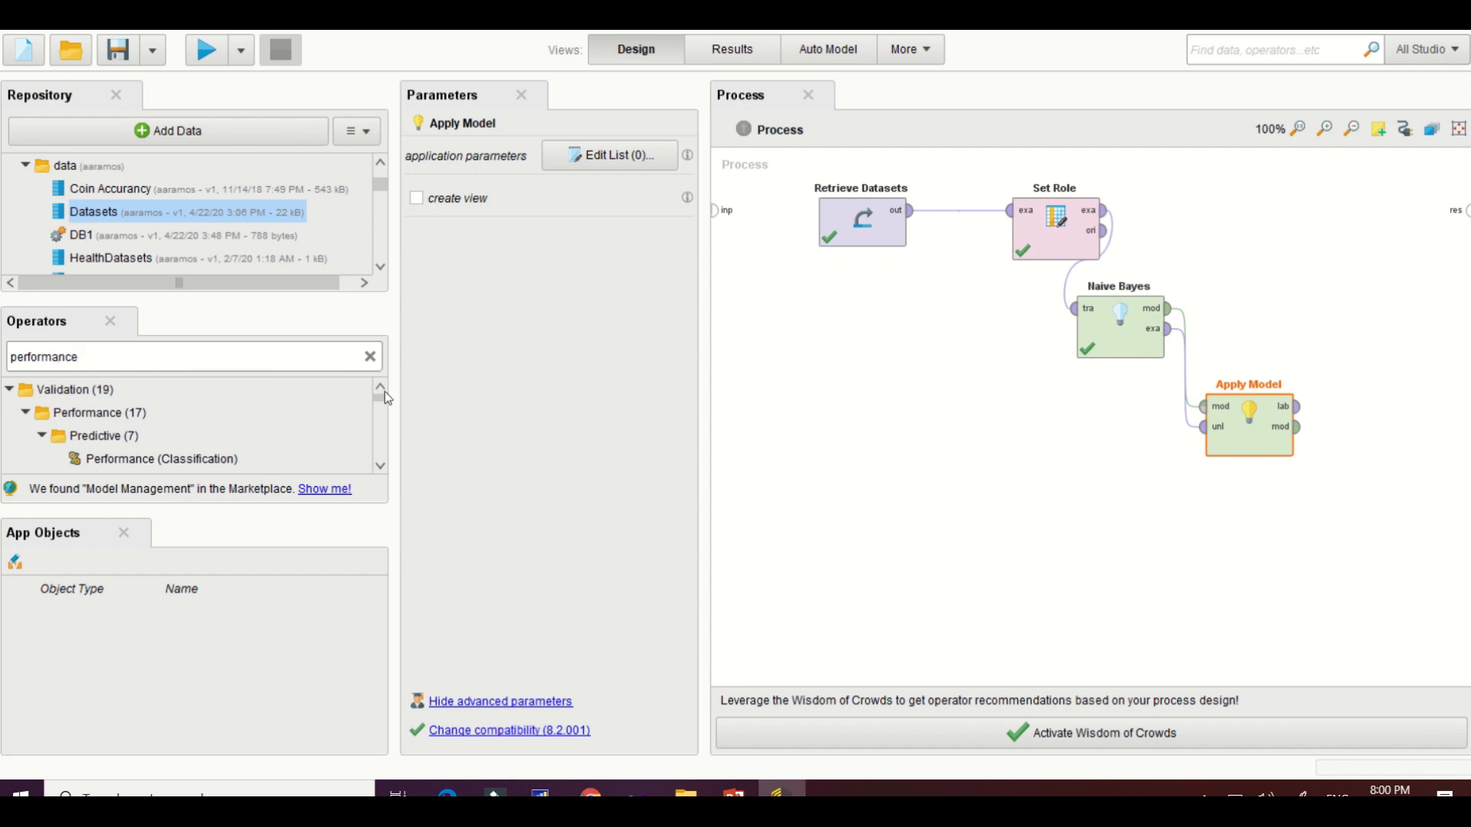
scroll(380, 429, "down", 2)
scroll(380, 462, "down", 2)
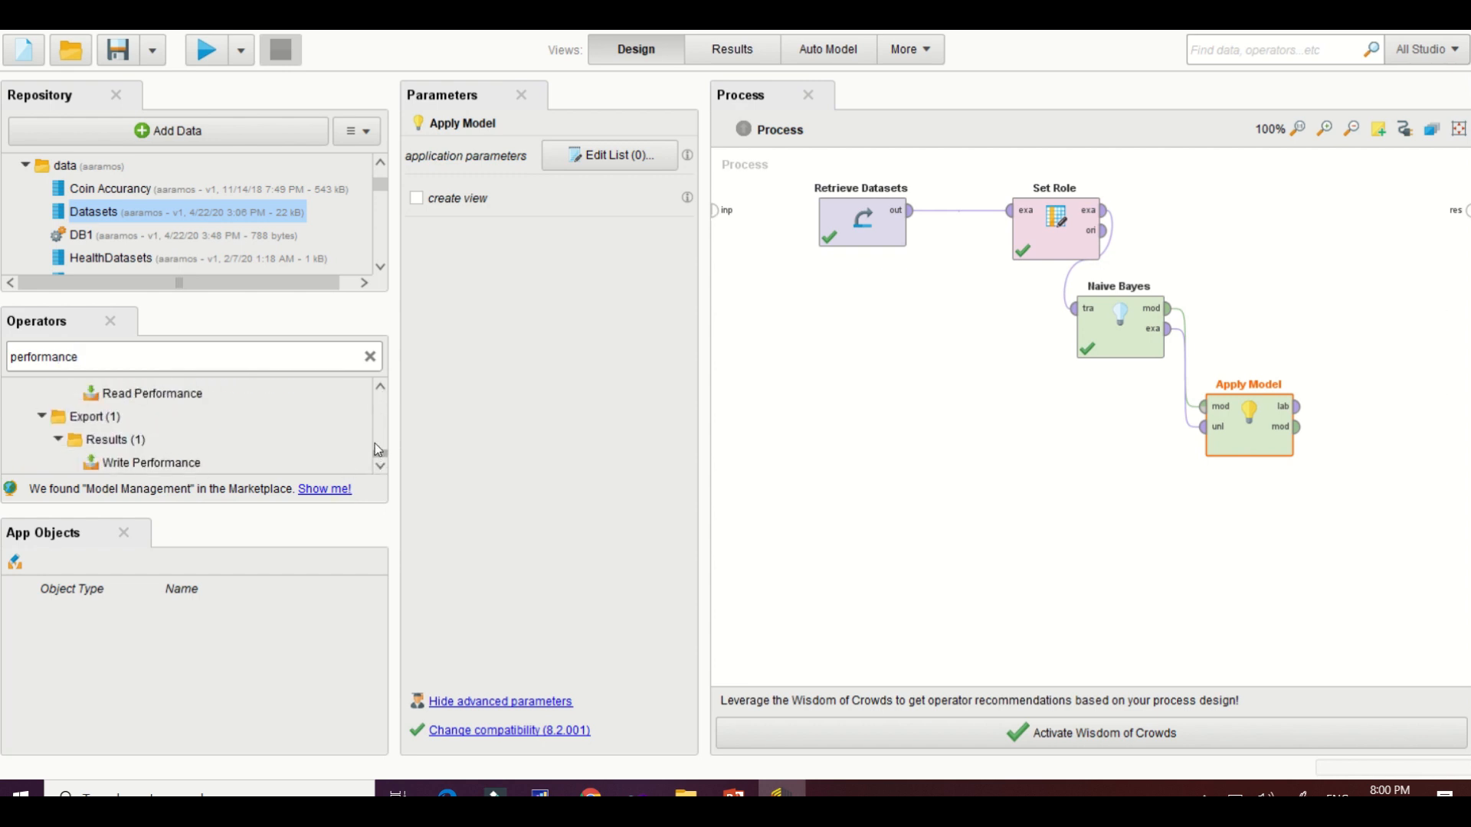
scroll(382, 406, "up", 2)
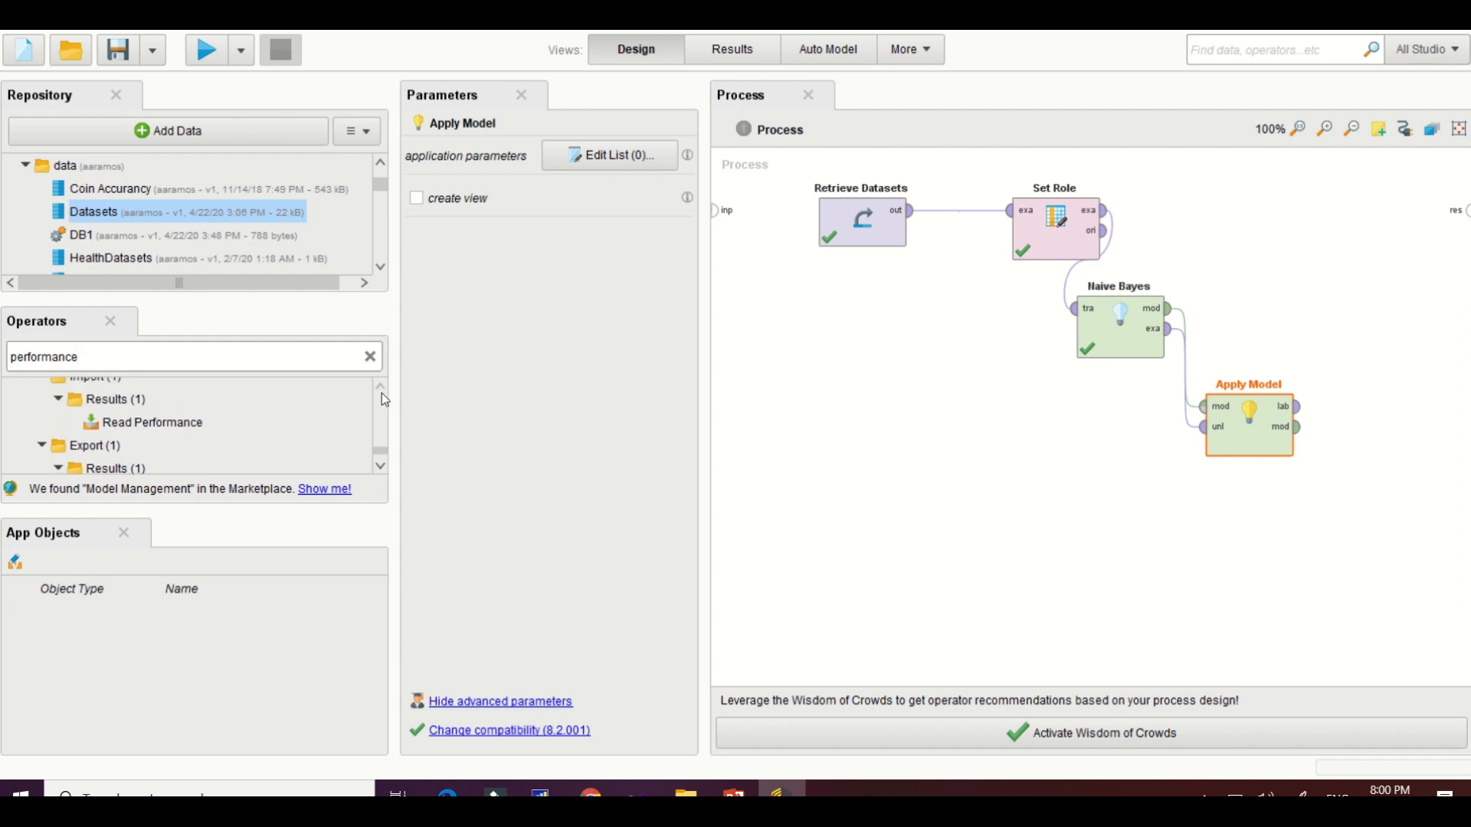
scroll(382, 445, "up", 5)
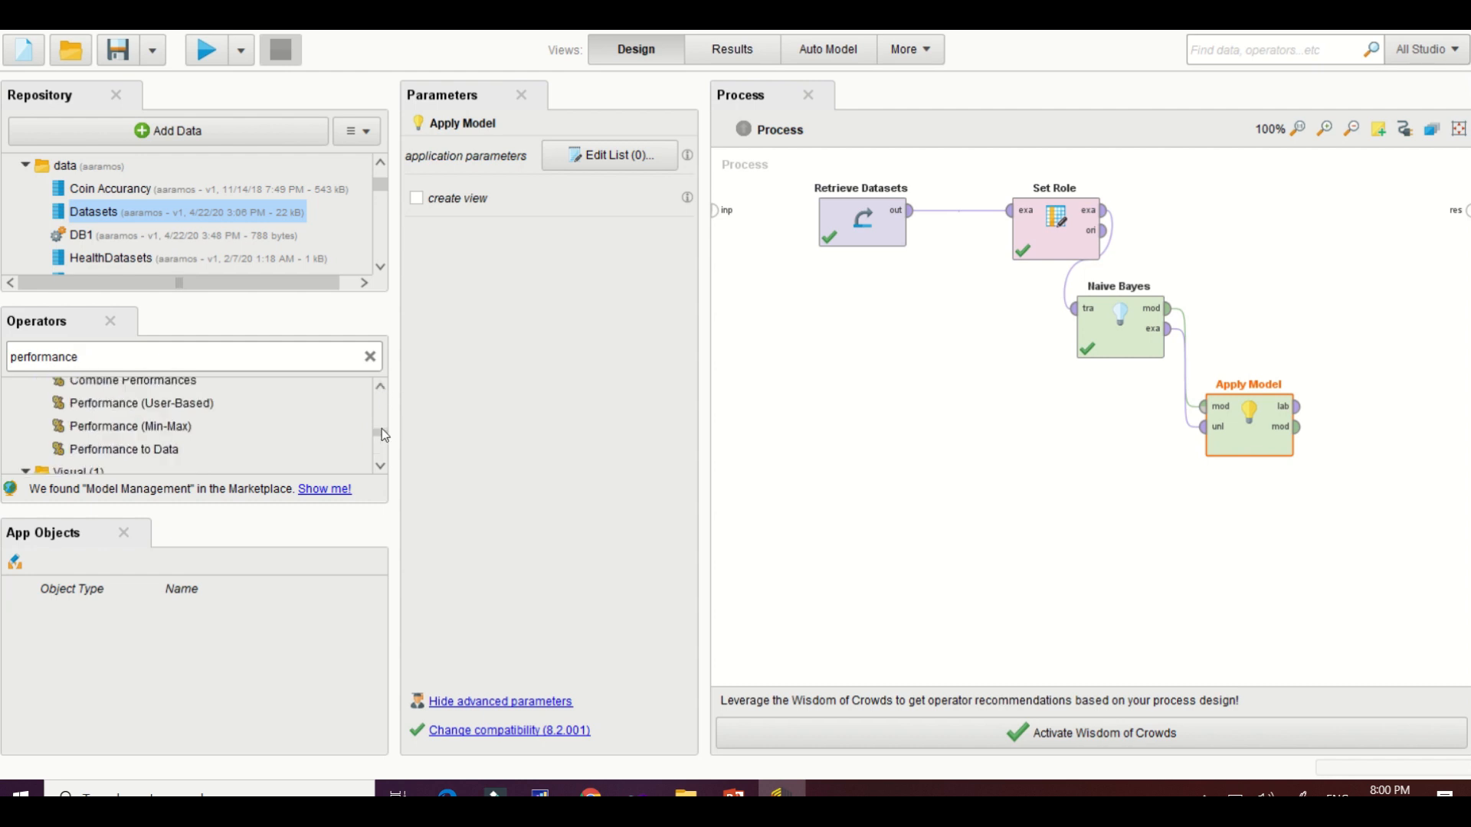
left_click_drag(122, 430, 1390, 347)
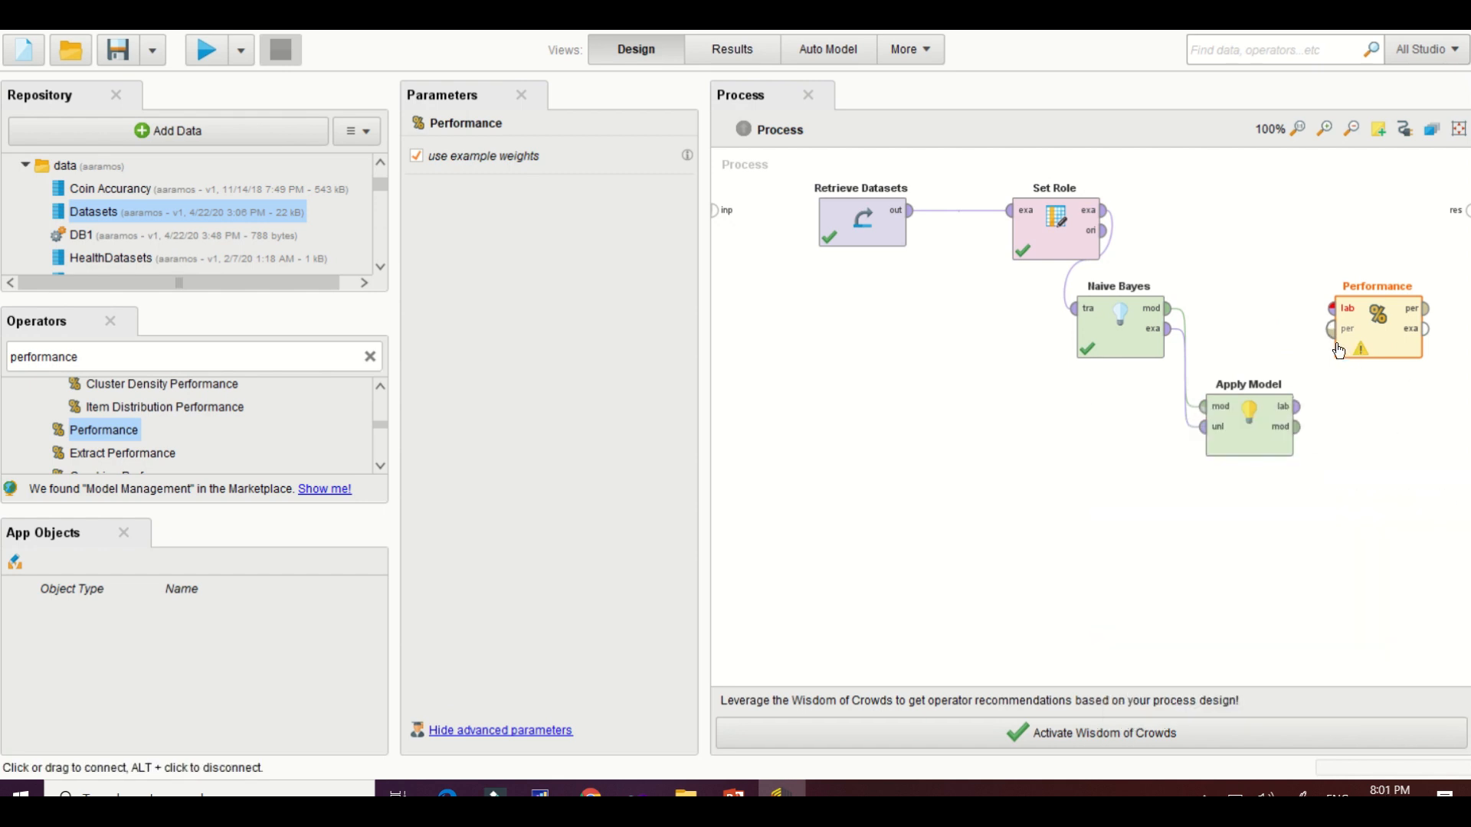
- Connect Apply Model's labelled data output to the Performance operator's labelled data input
mouse_move(1301, 412)
left_click(1298, 407)
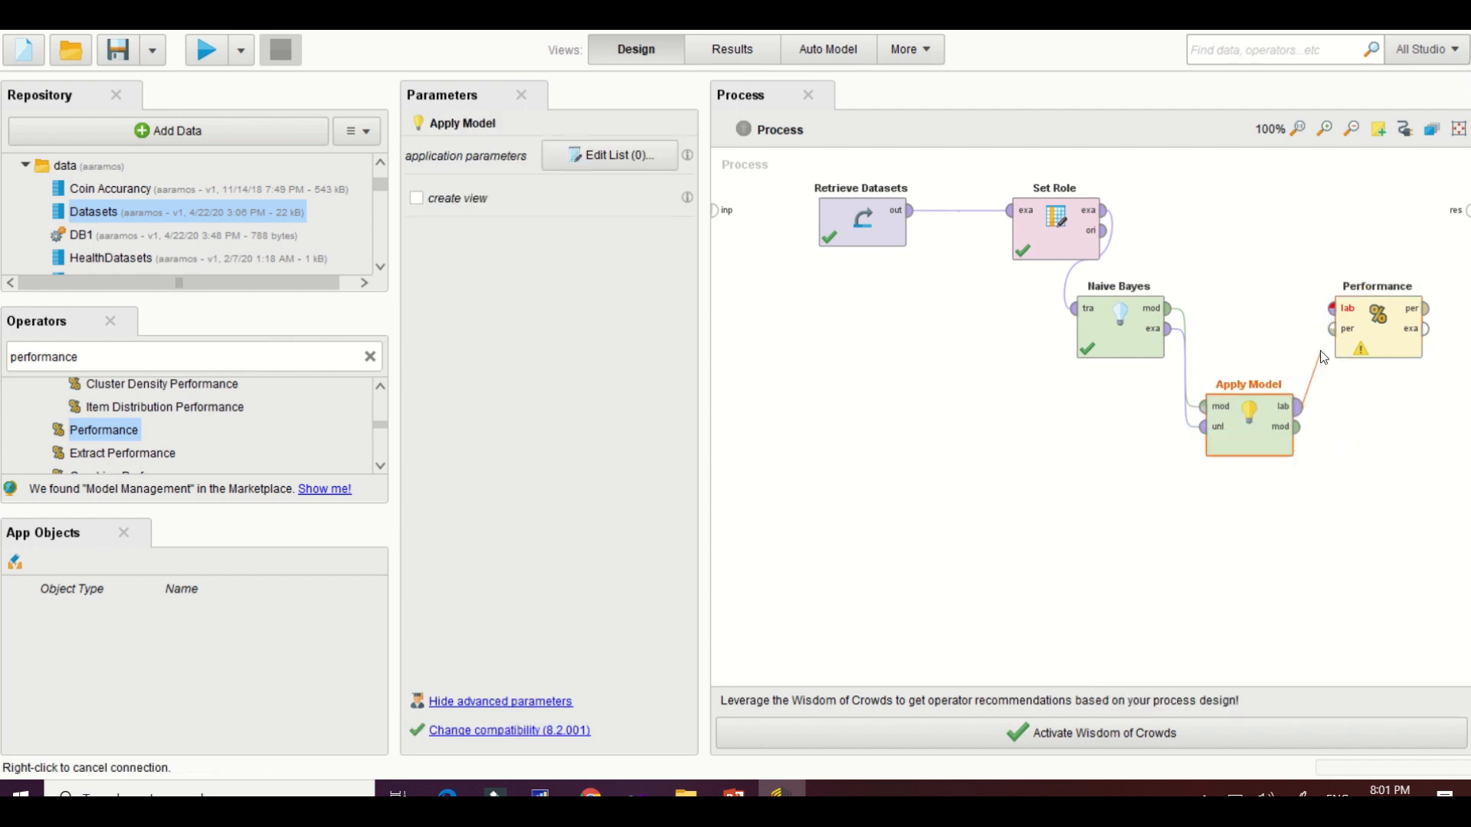
left_click(1330, 310)
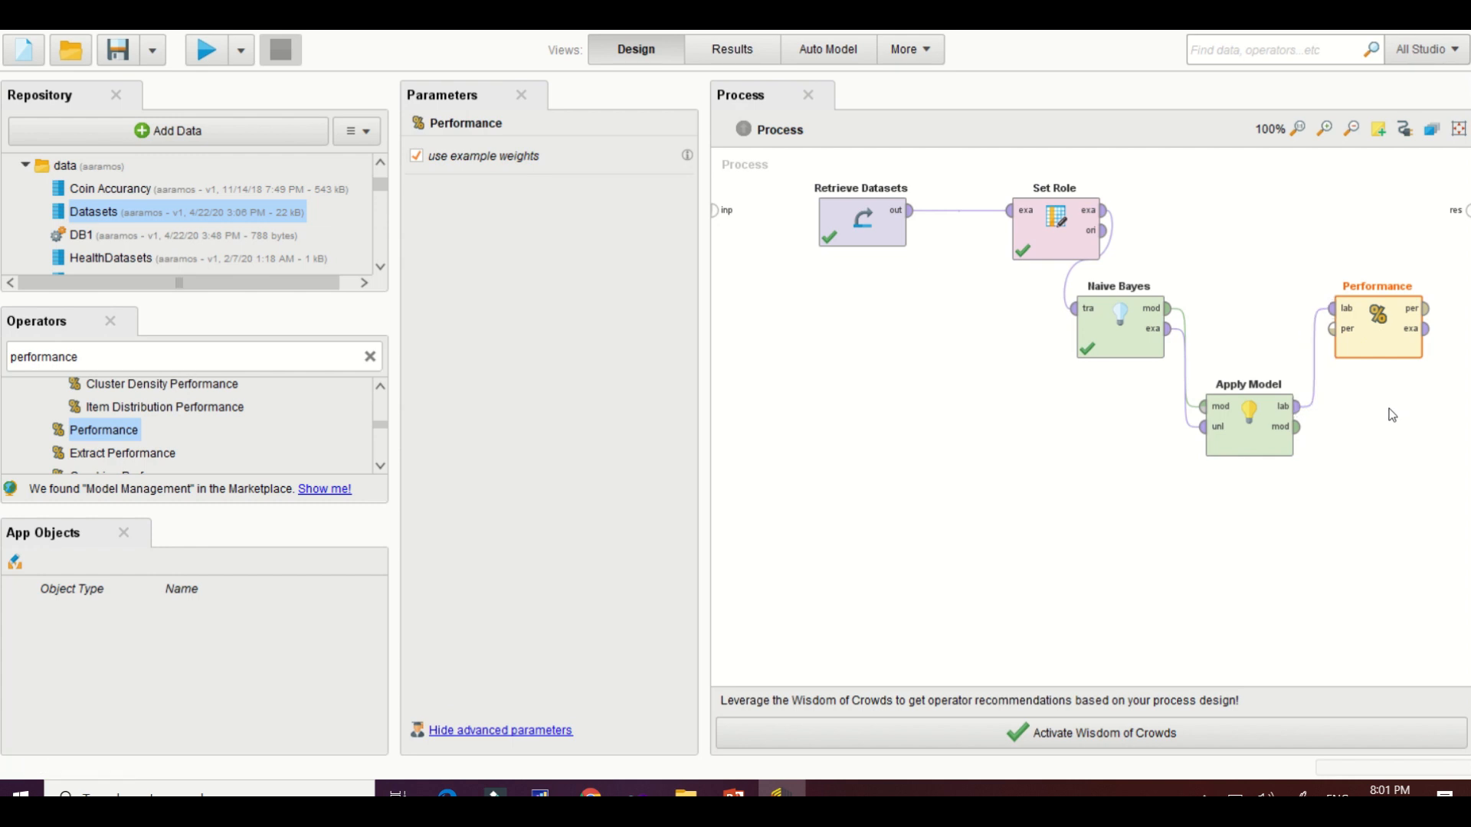
- Connect the Performance operator's performance output to the process result port and run the process
left_click(1430, 310)
left_click(1463, 216)
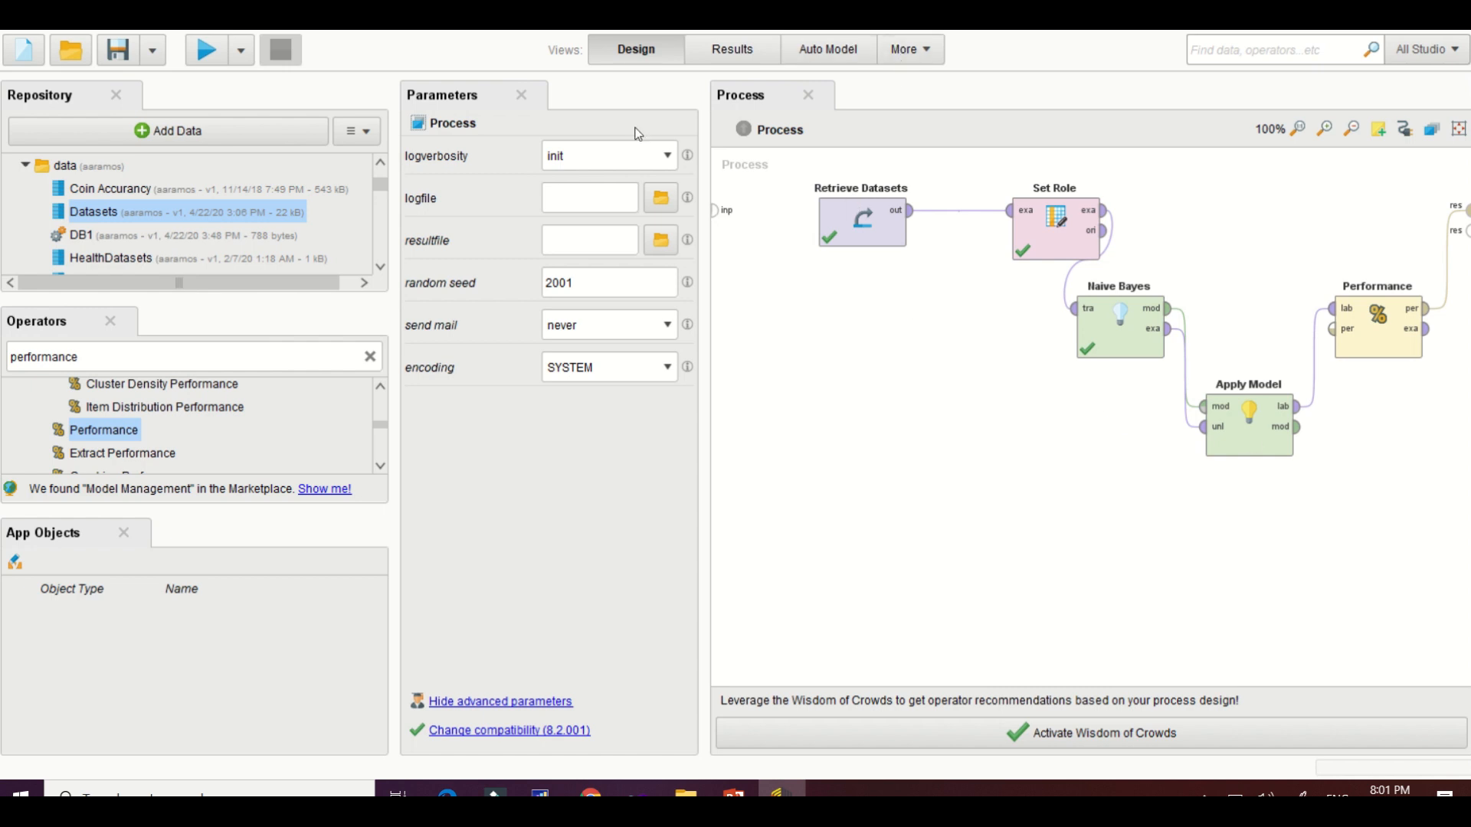
left_click(204, 55)
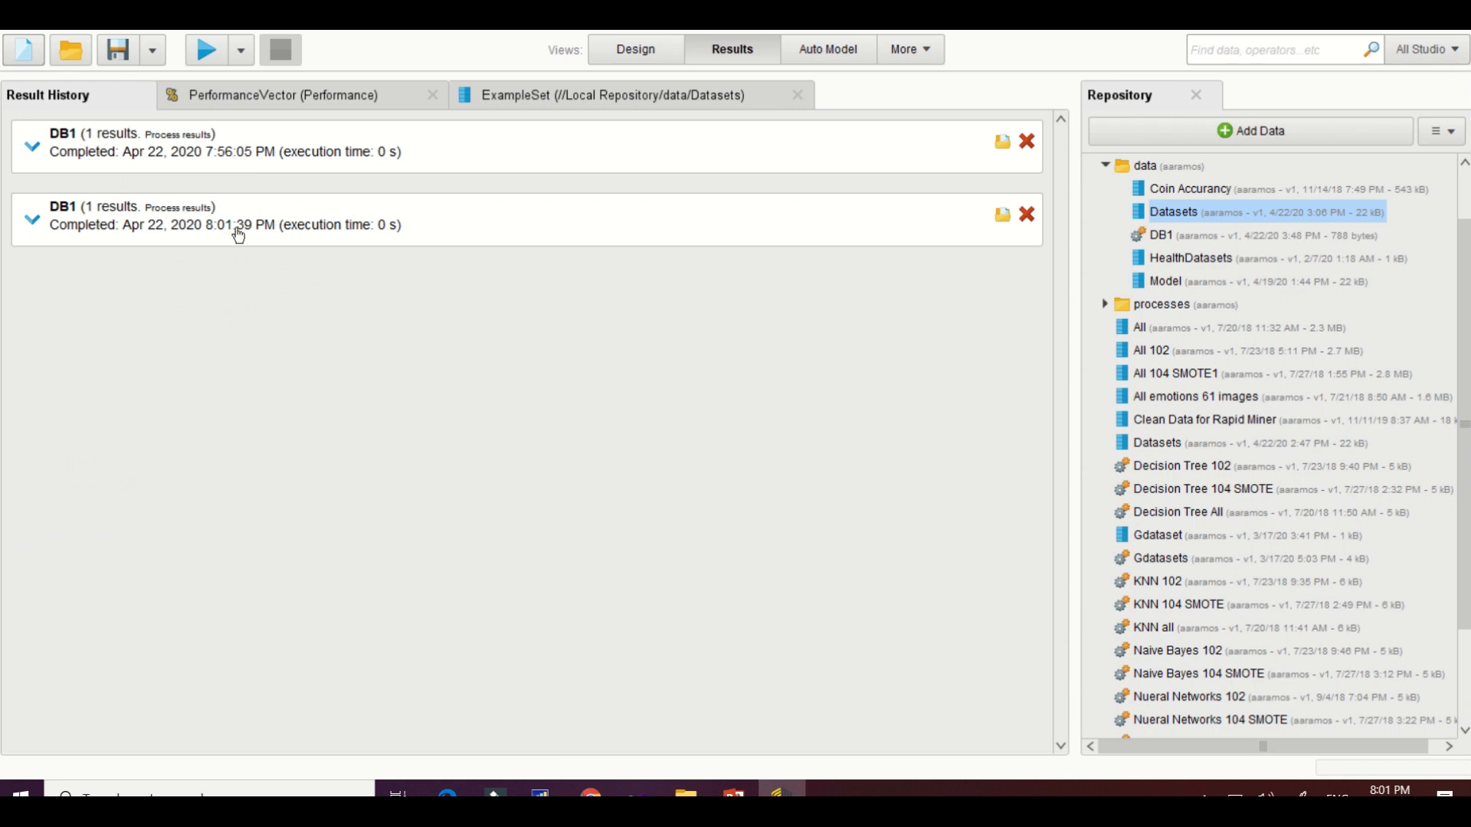
- Examine the latest run's performance vector in the result history, its accuracy table and its description
left_click(238, 230)
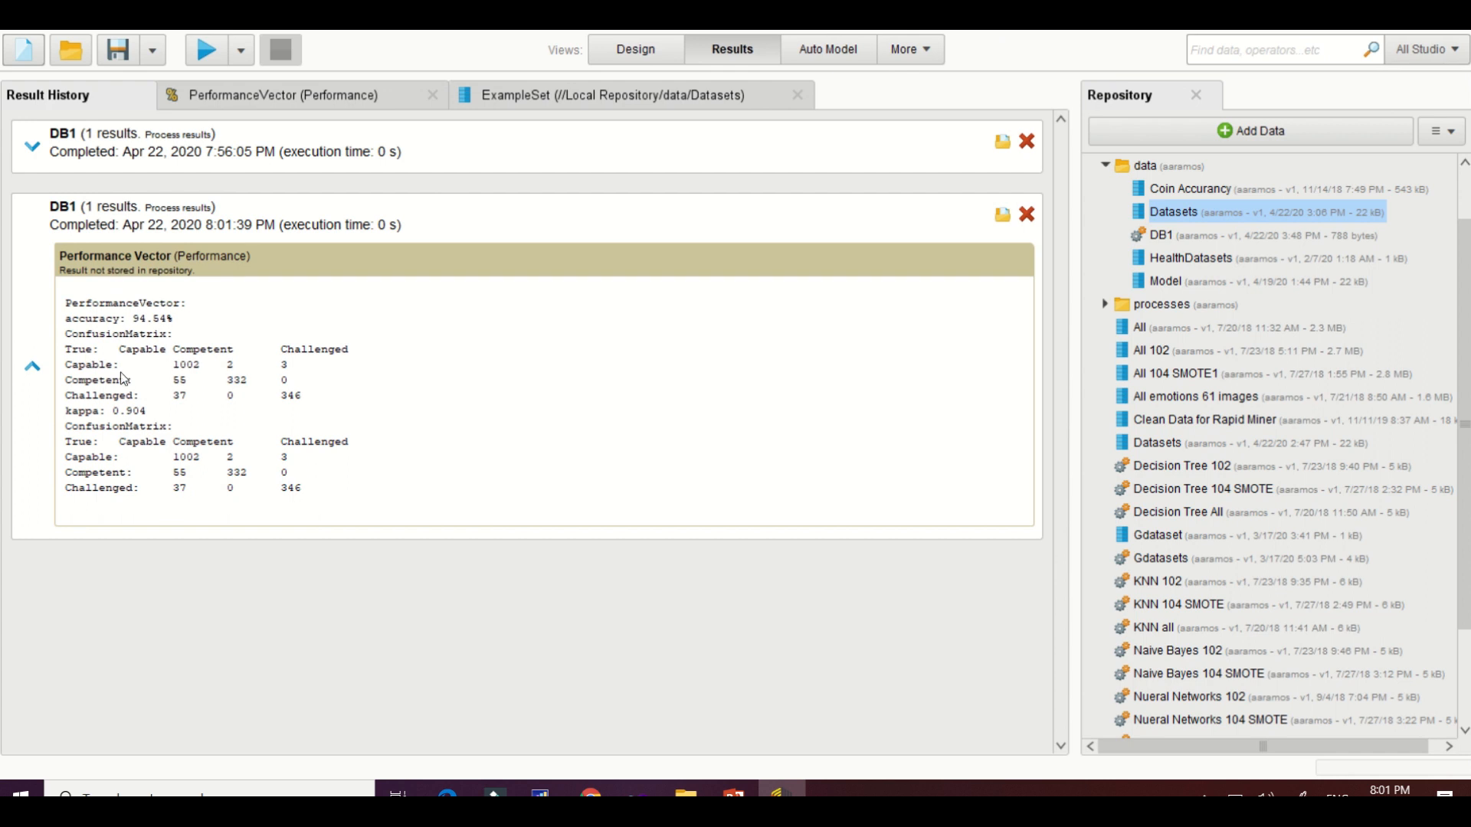
left_click(284, 106)
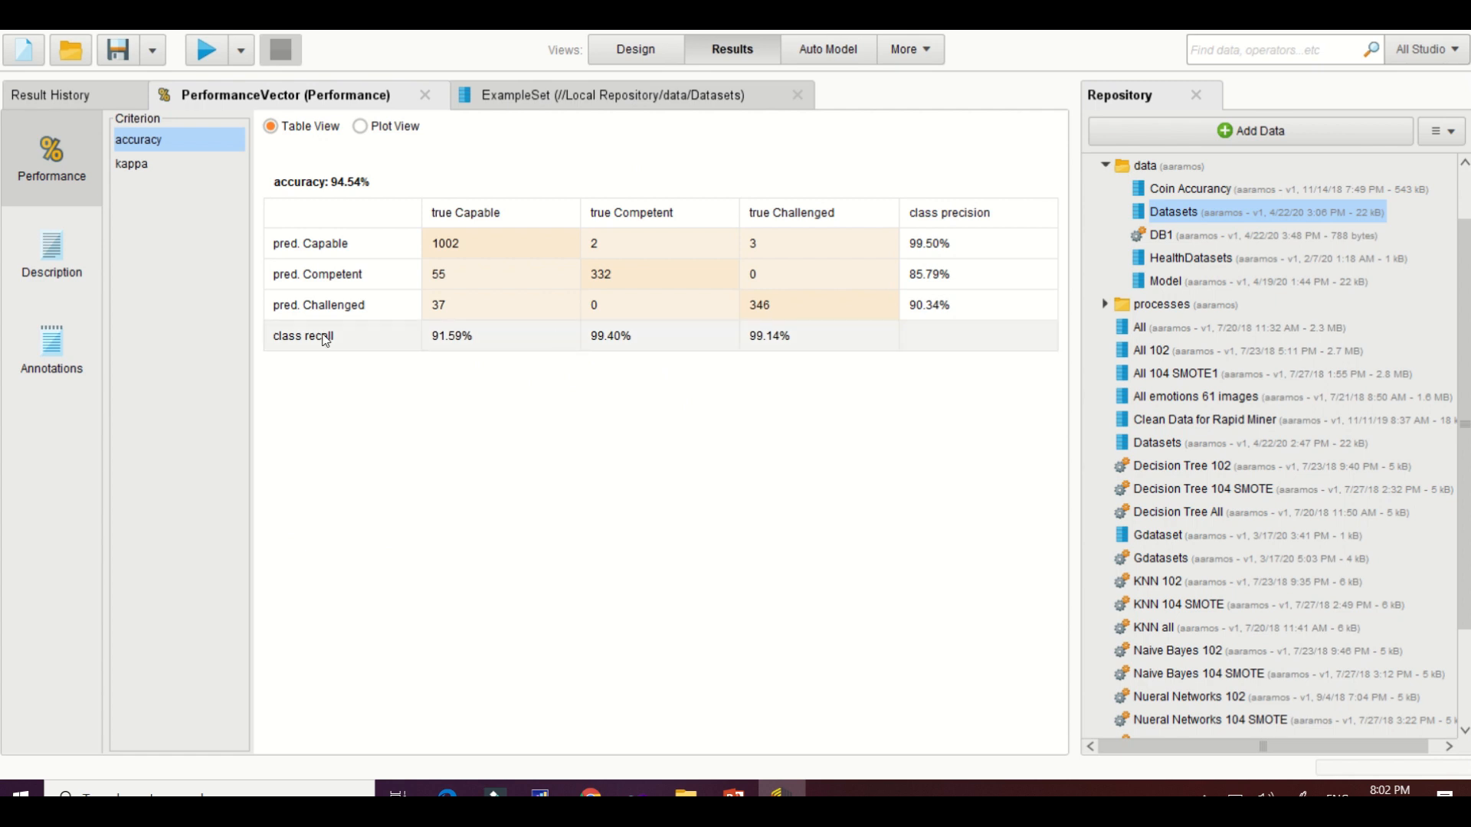
left_click(79, 264)
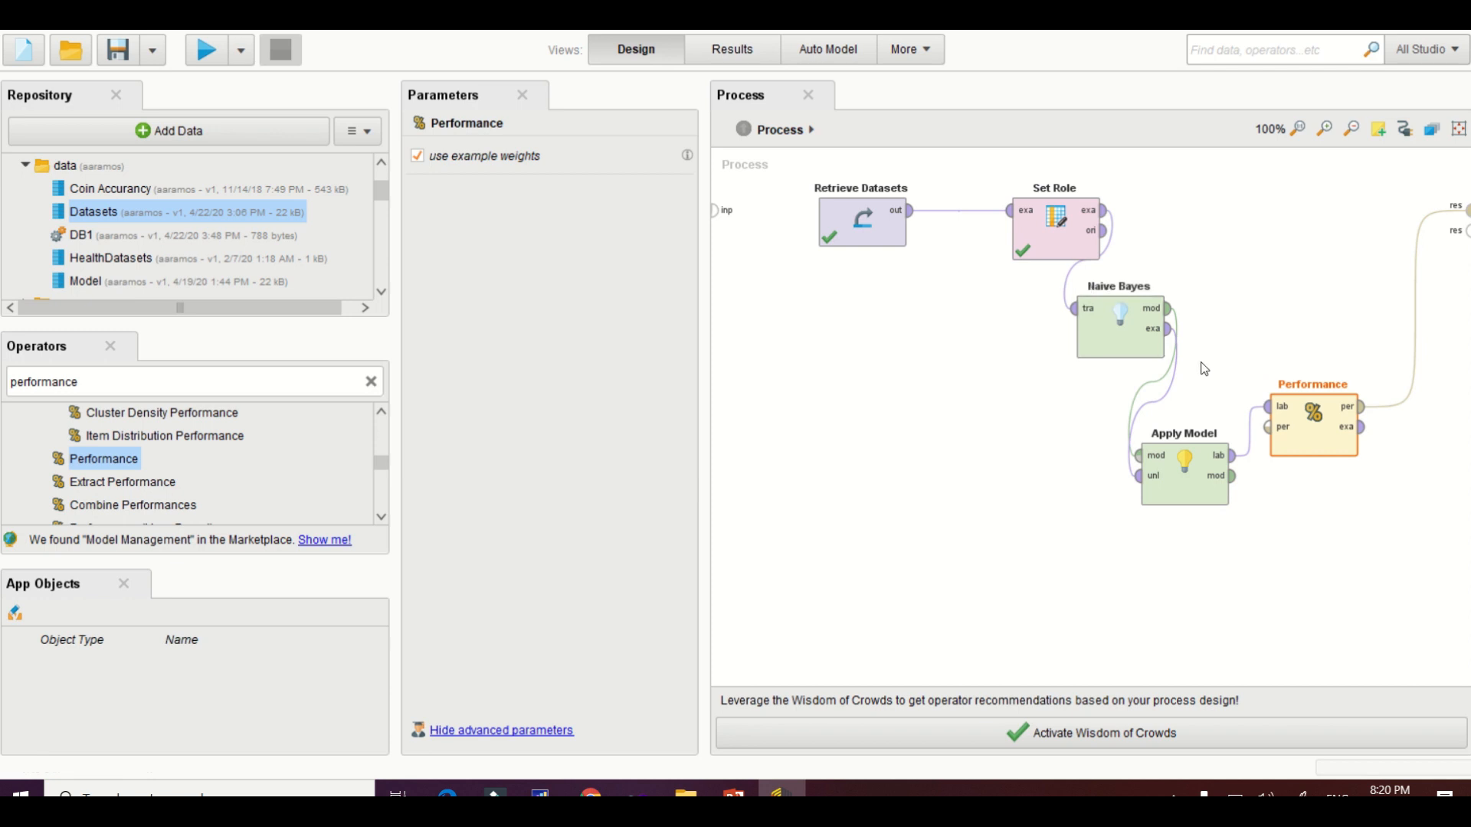
- Delete the Naive Bayes, Apply Model and Performance operators from the process design
mouse_move(1166, 350)
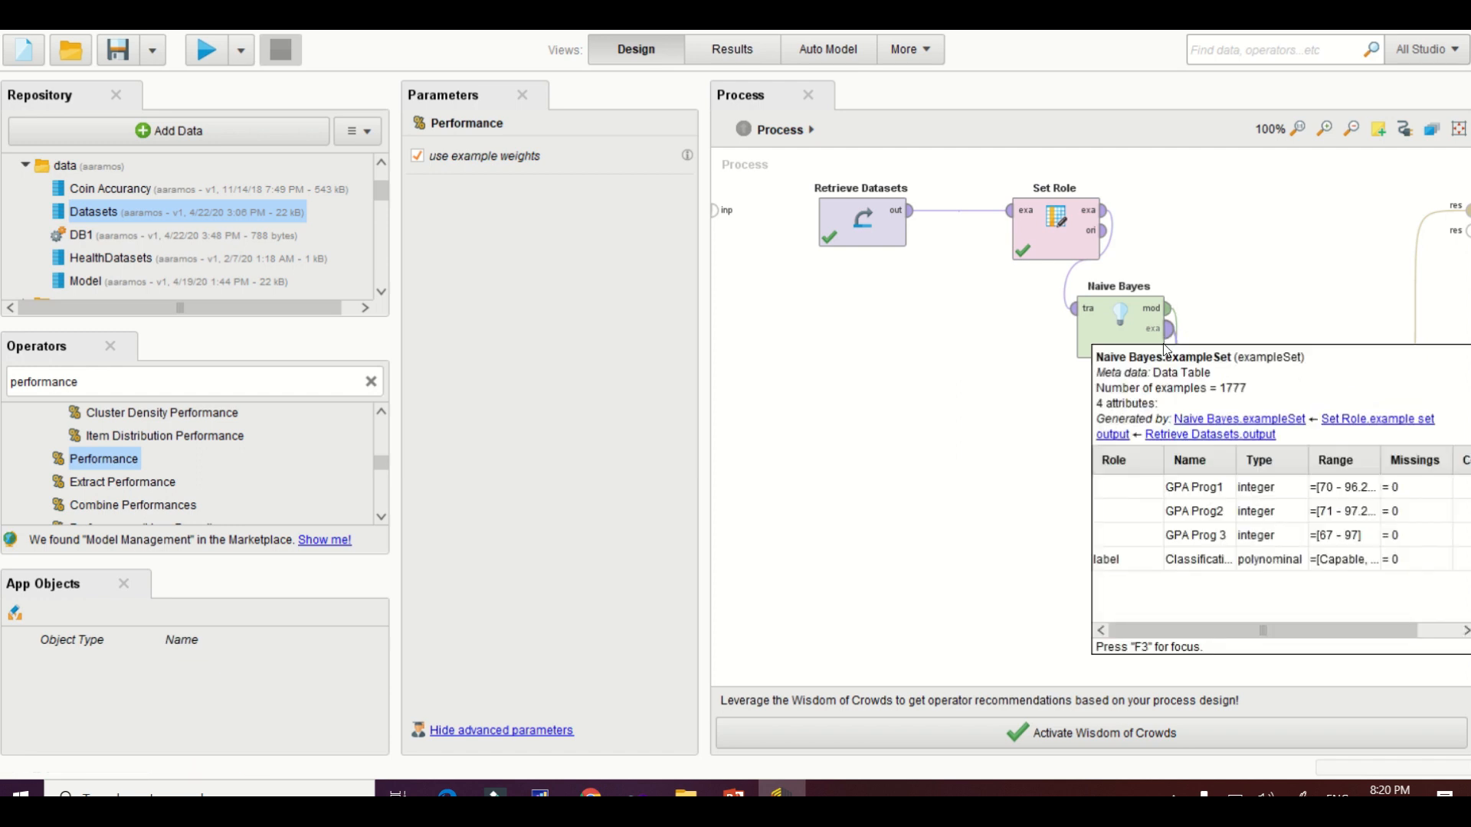
left_click(1133, 341)
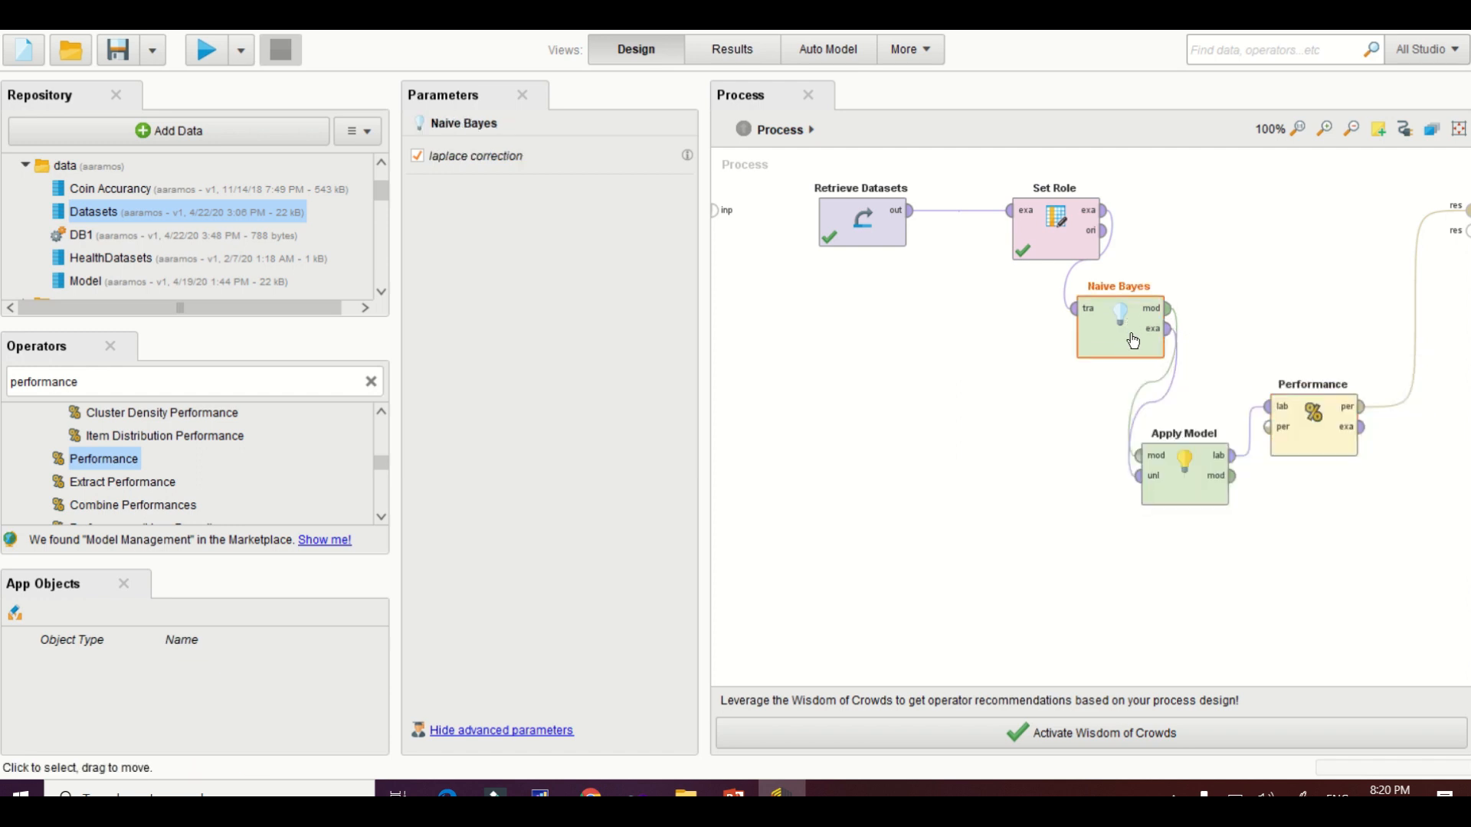
key("Delete")
left_click(1185, 492)
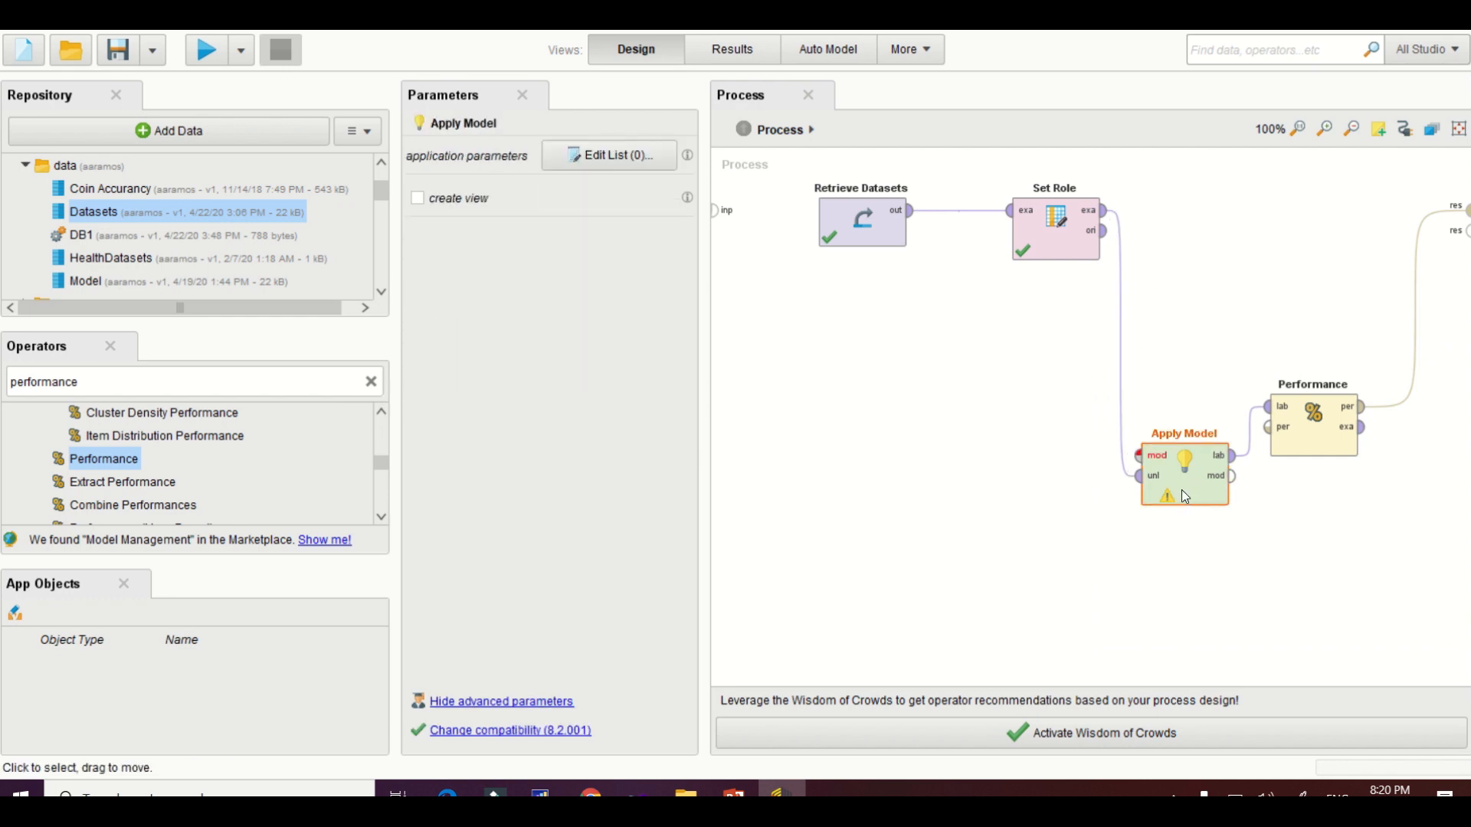
key("Delete")
left_click(1311, 440)
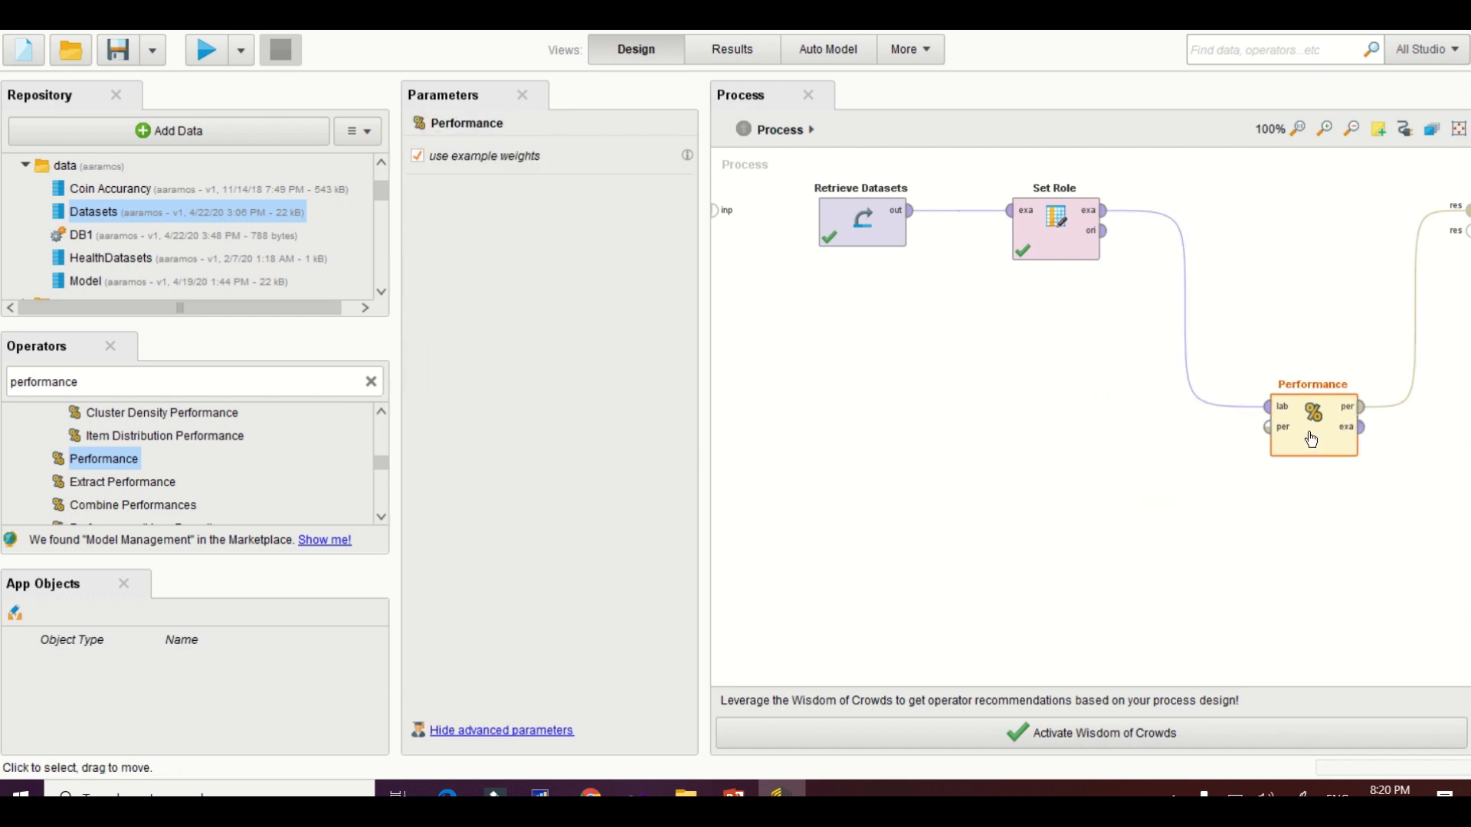
key("Delete")
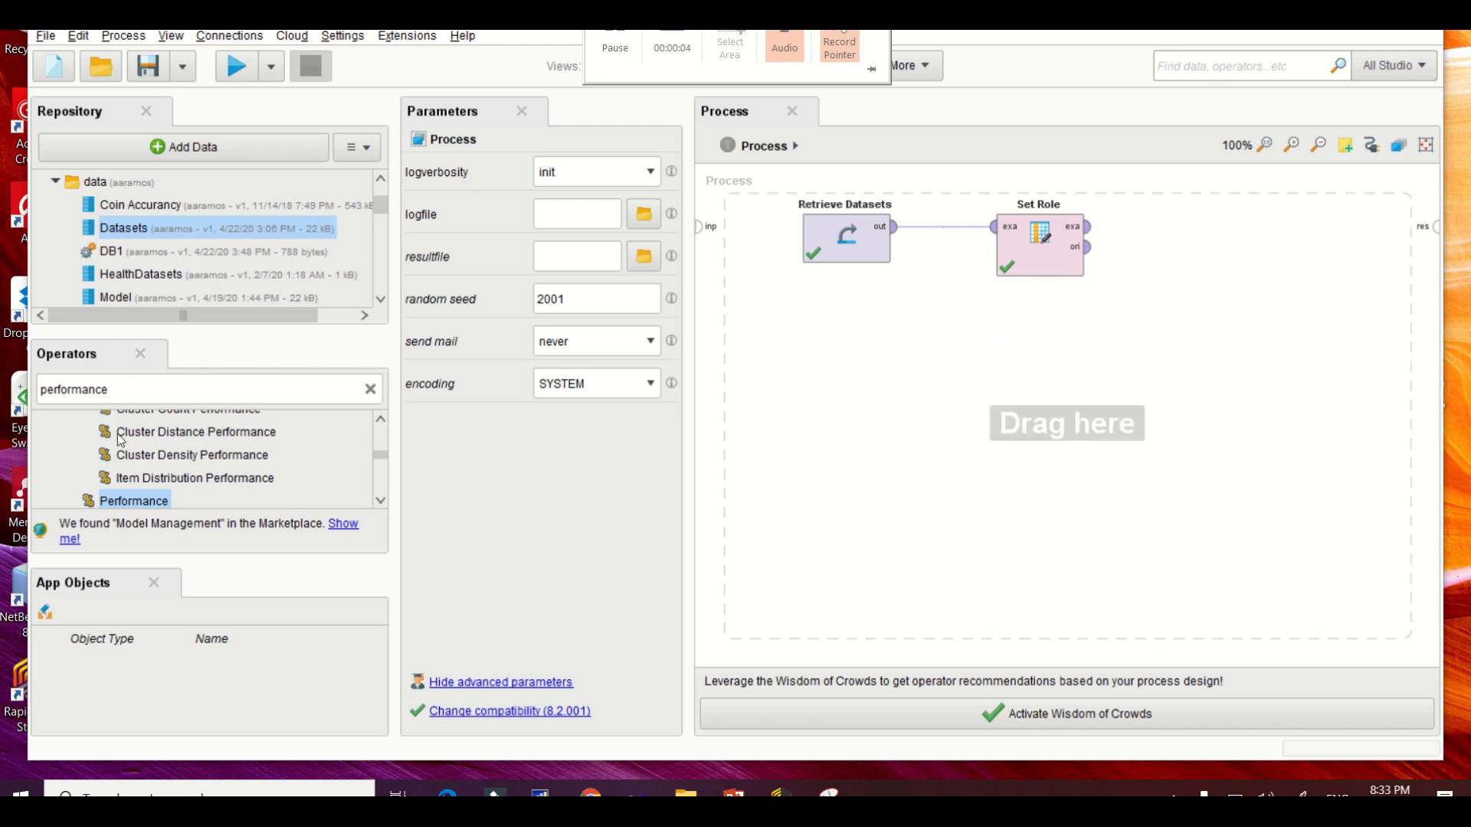
- Find the Cross Validation operator and add it to the process beyond Set Role
left_click(127, 389)
key("BackSpace")
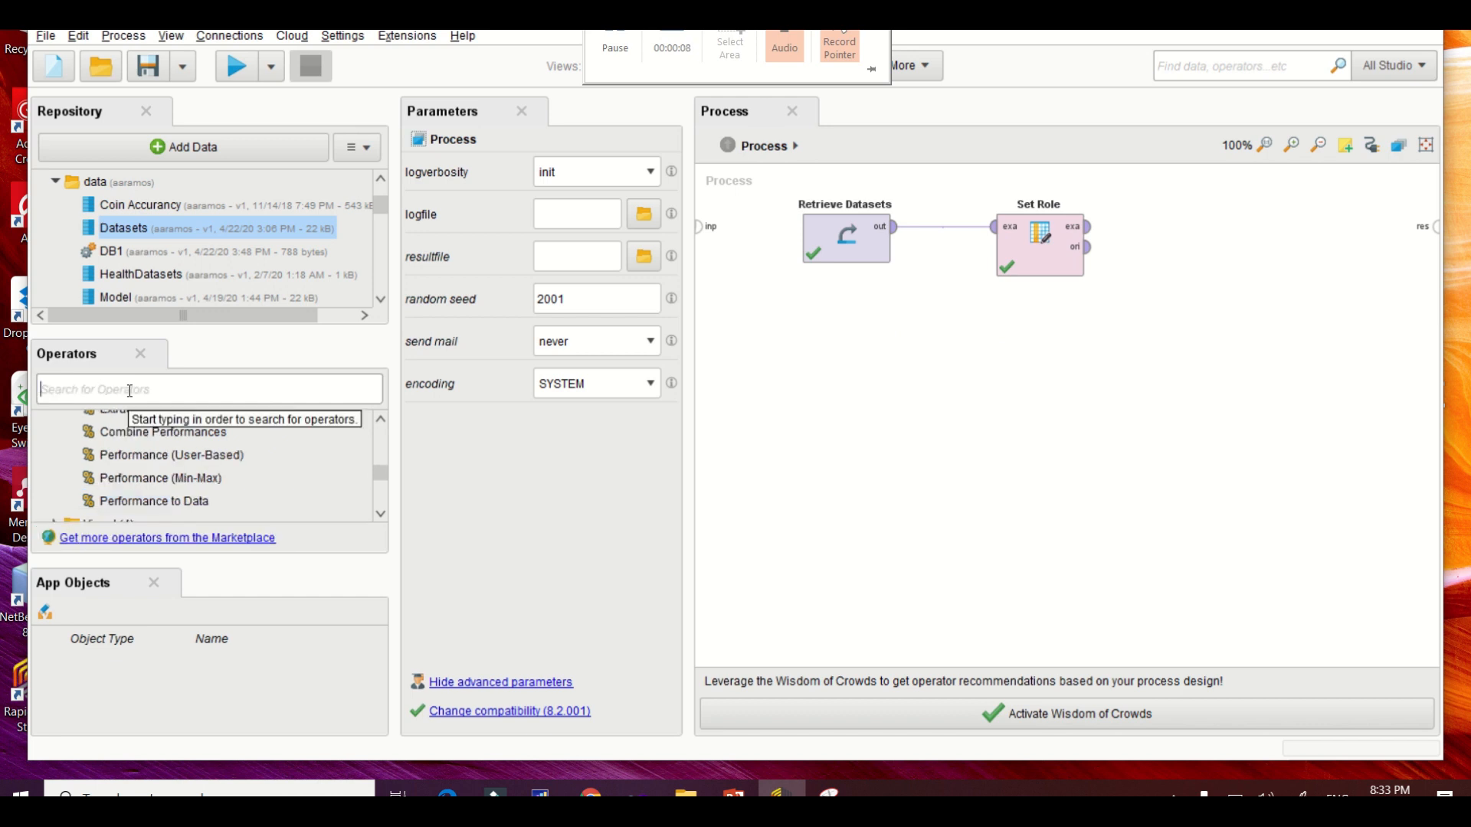
type("cor")
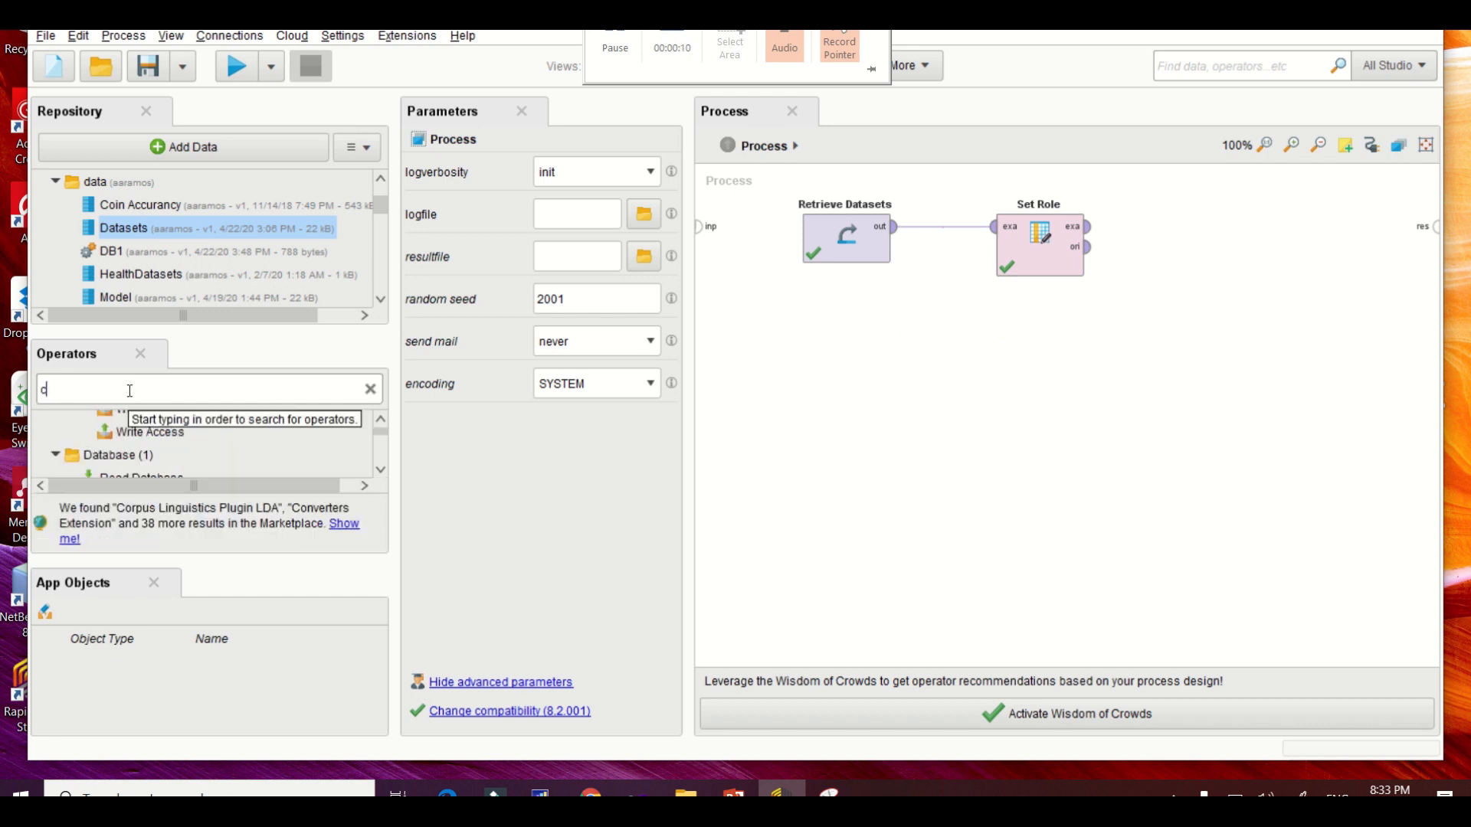
key("BackSpace")
key("BackSpace")
type("ross va;l")
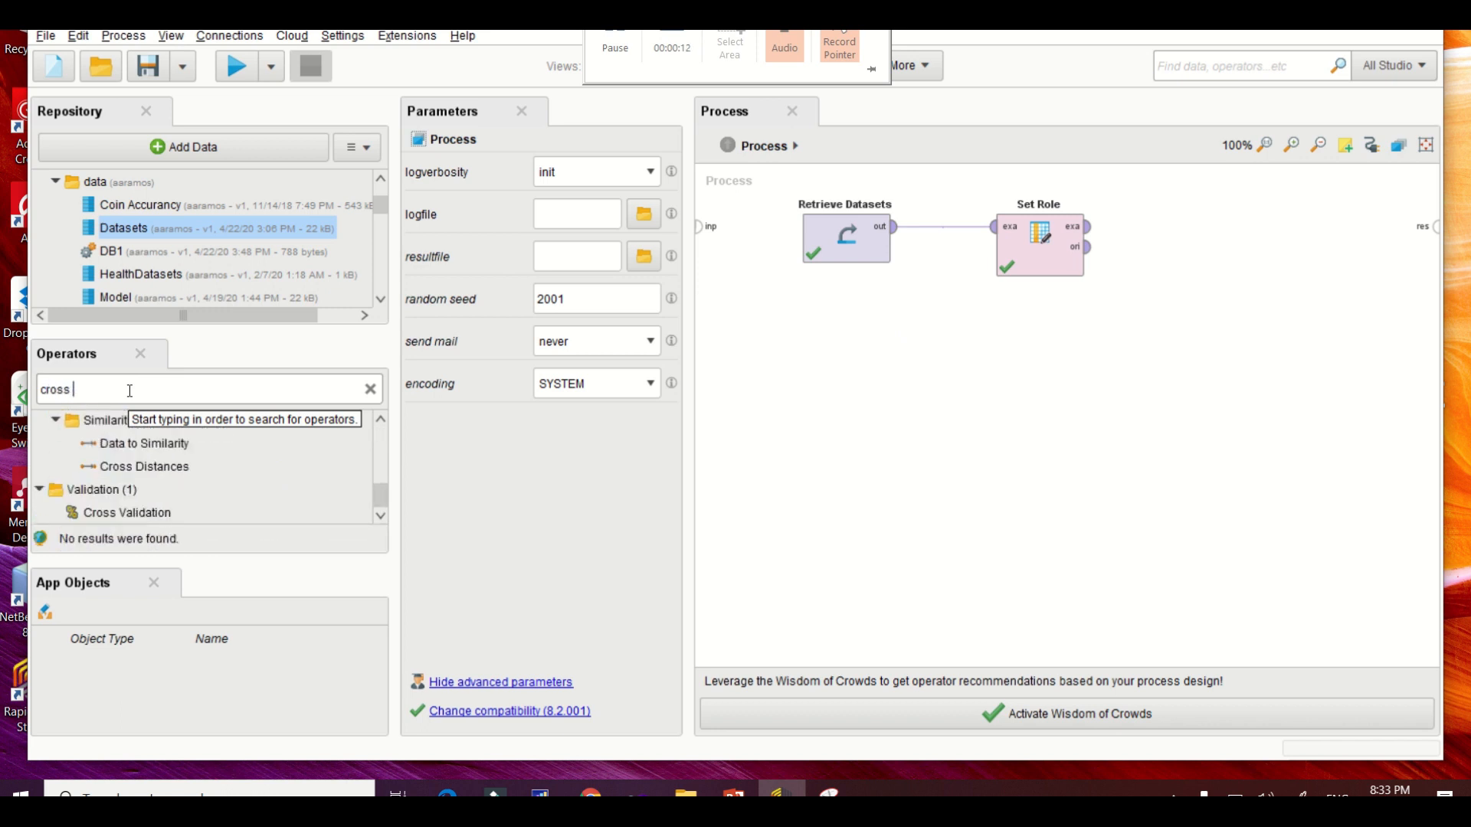
key("BackSpace")
key("BackSpace")
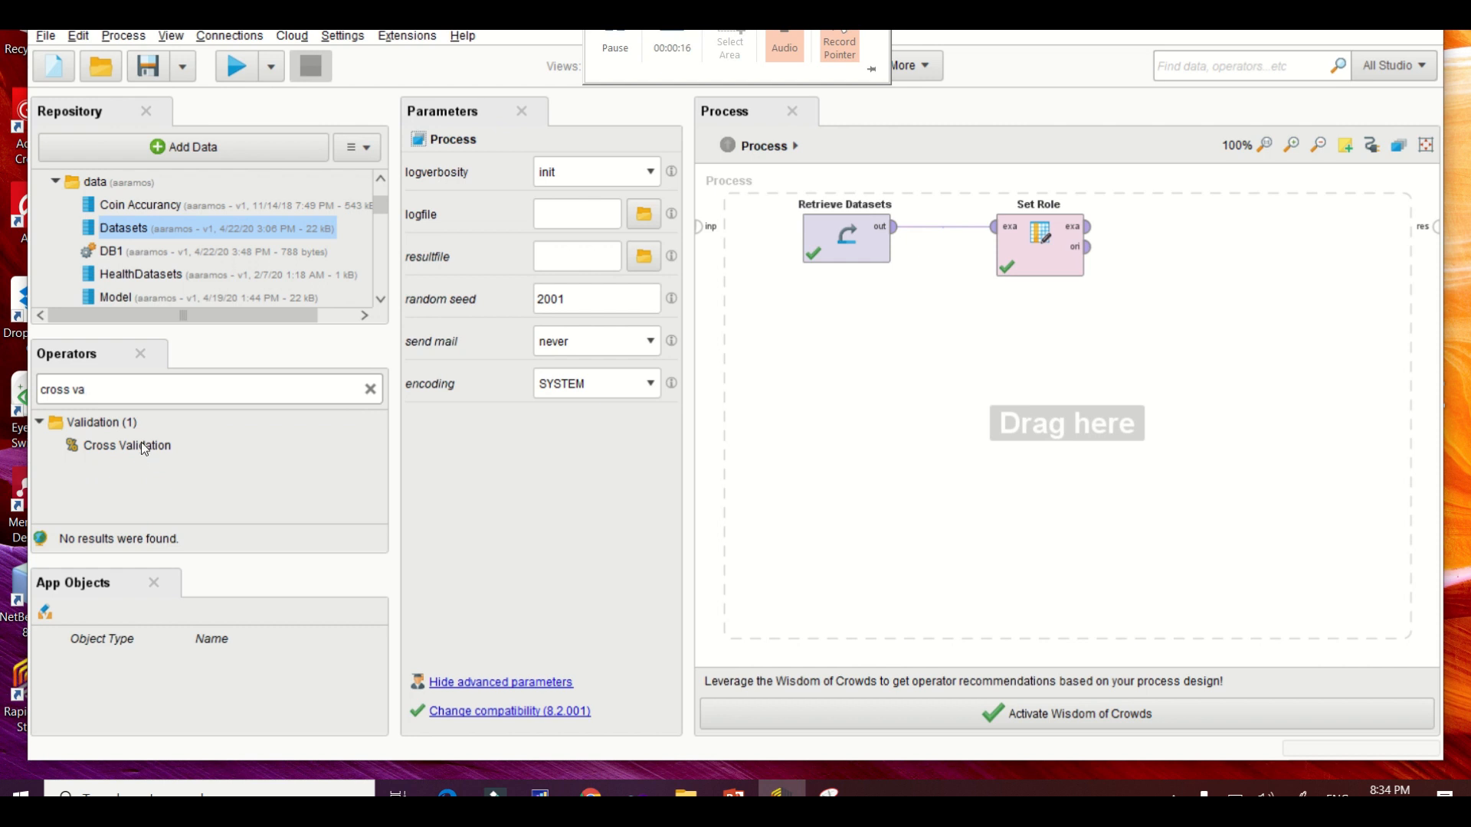
left_click_drag(141, 444, 1160, 209)
left_click_drag(1221, 255, 1221, 256)
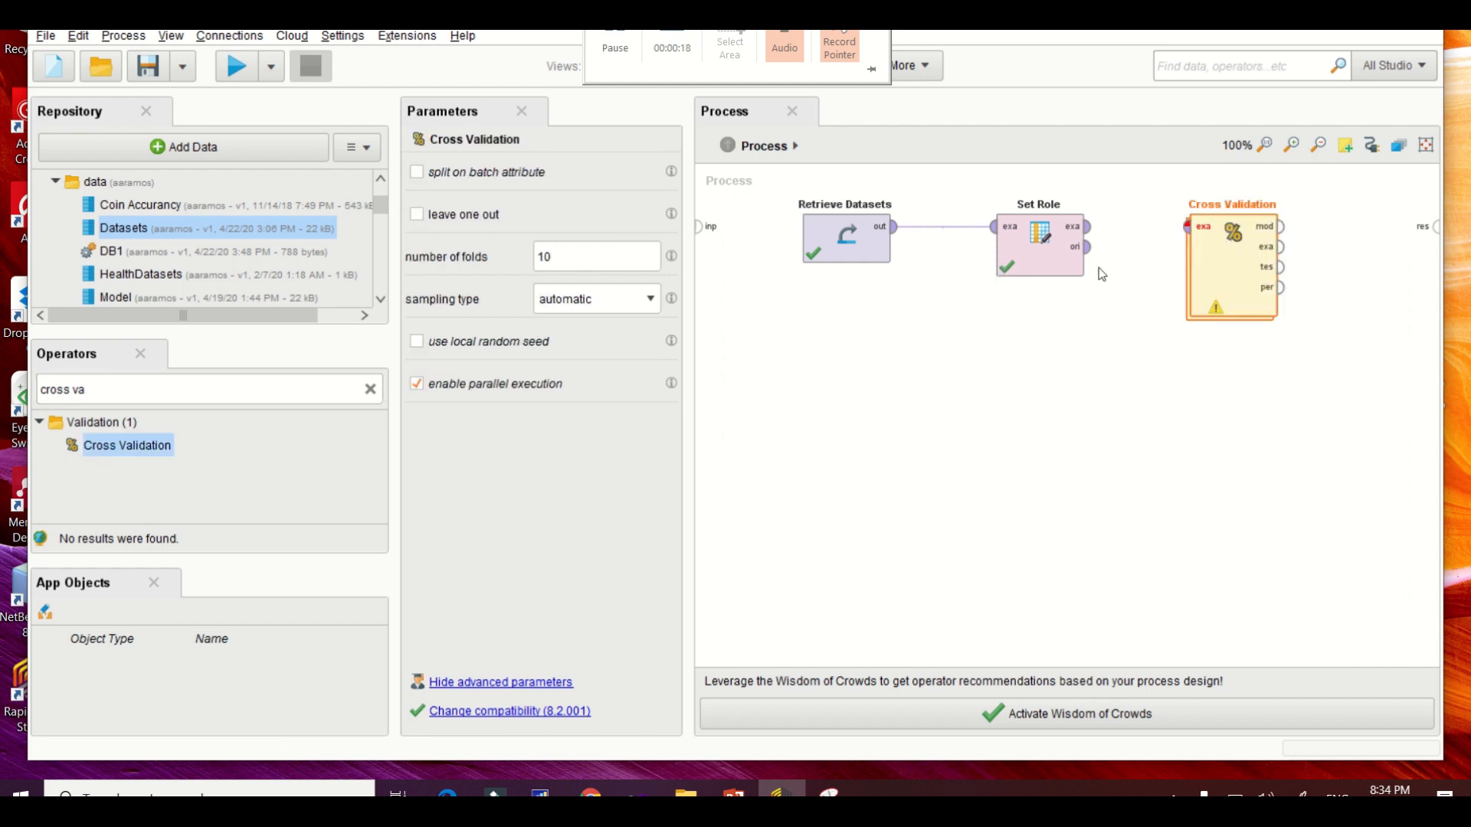
- Connect Set Role's example set output to Cross Validation's example set input and open the Cross Validation subprocess
left_click(1088, 226)
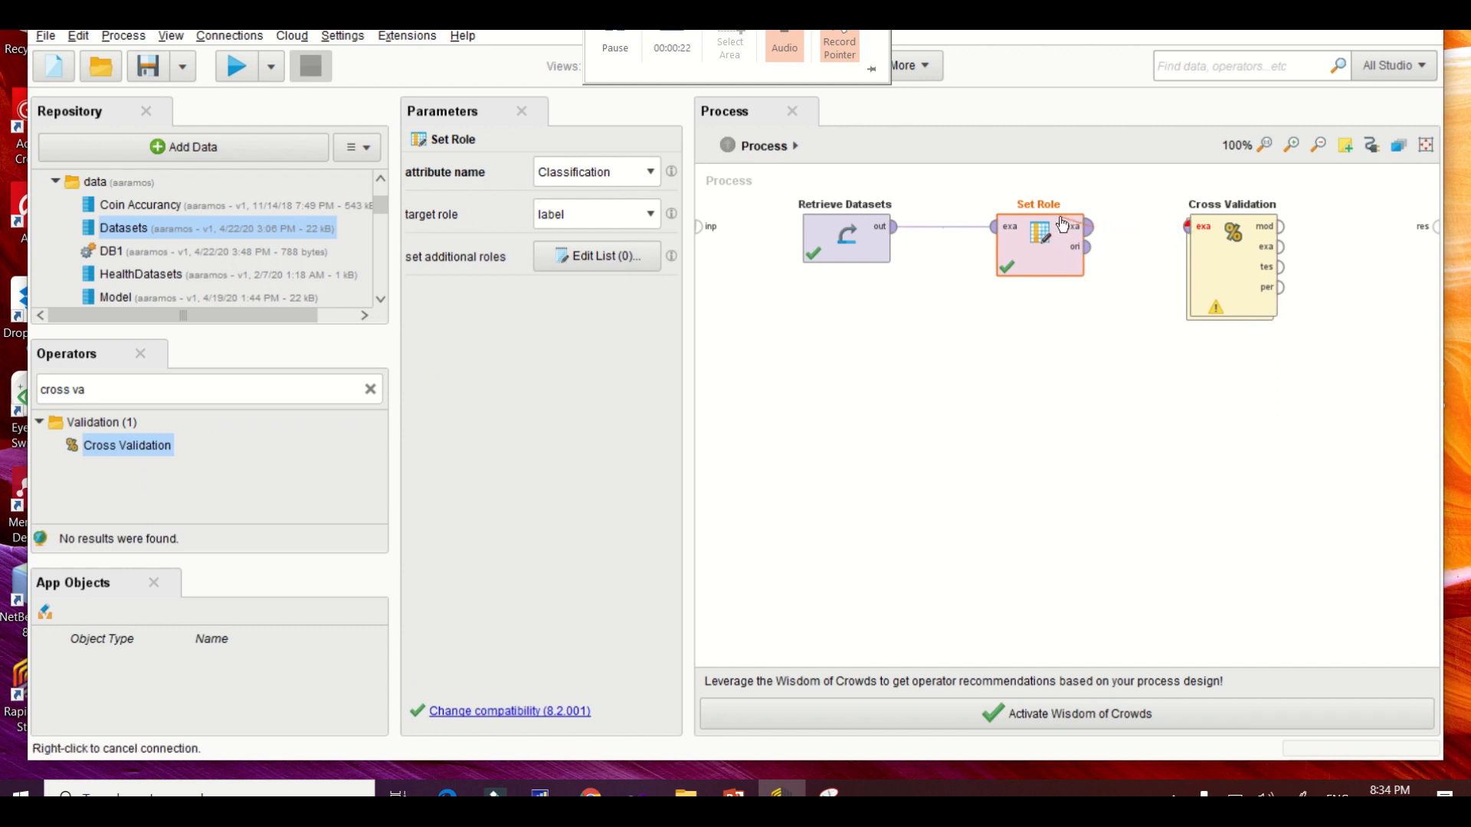
left_click(1185, 228)
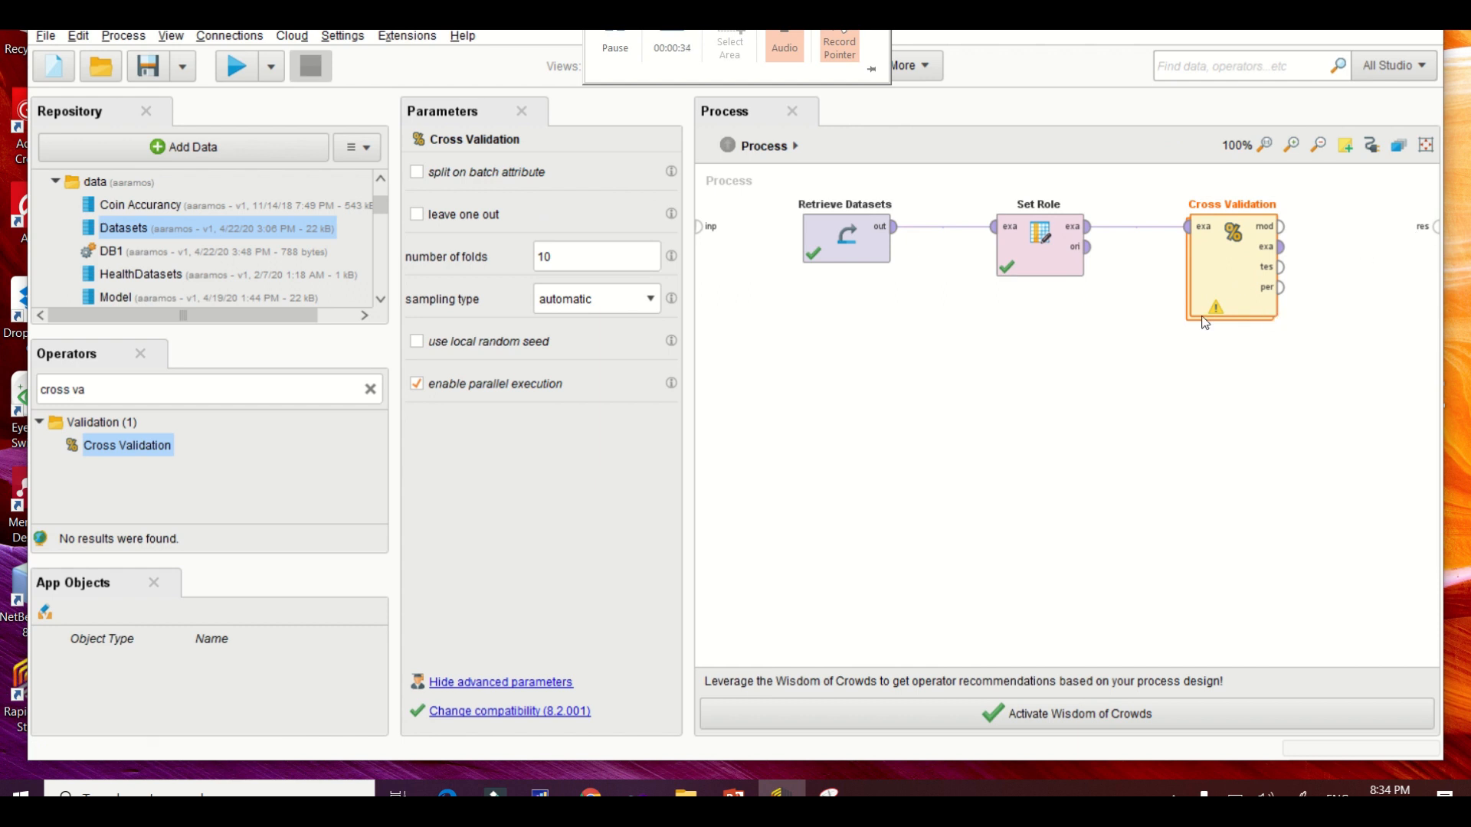
double_click(1216, 279)
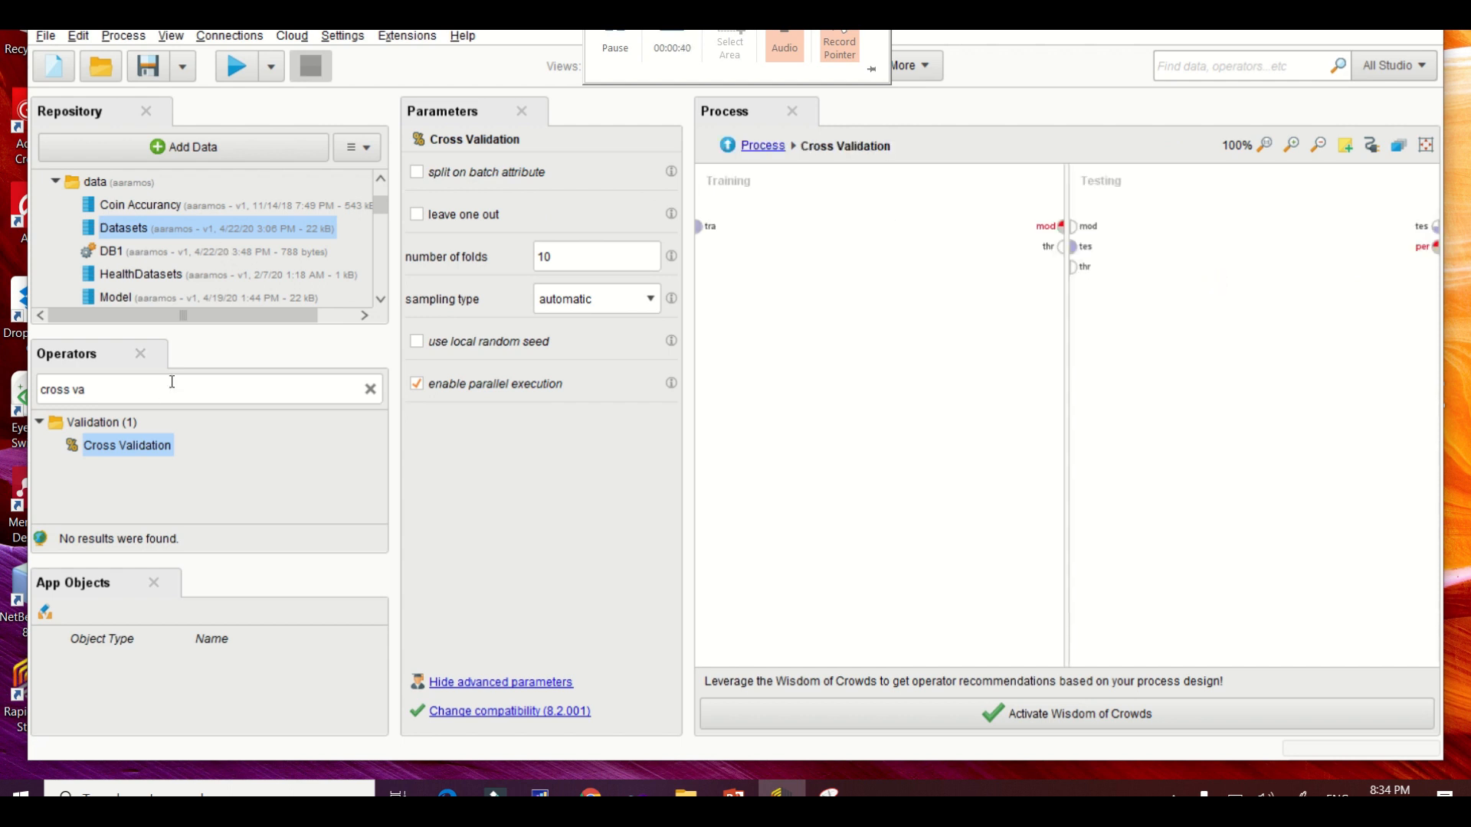
- Find the k-NN operator and add it to the Training area of Cross Validation
left_click(161, 388)
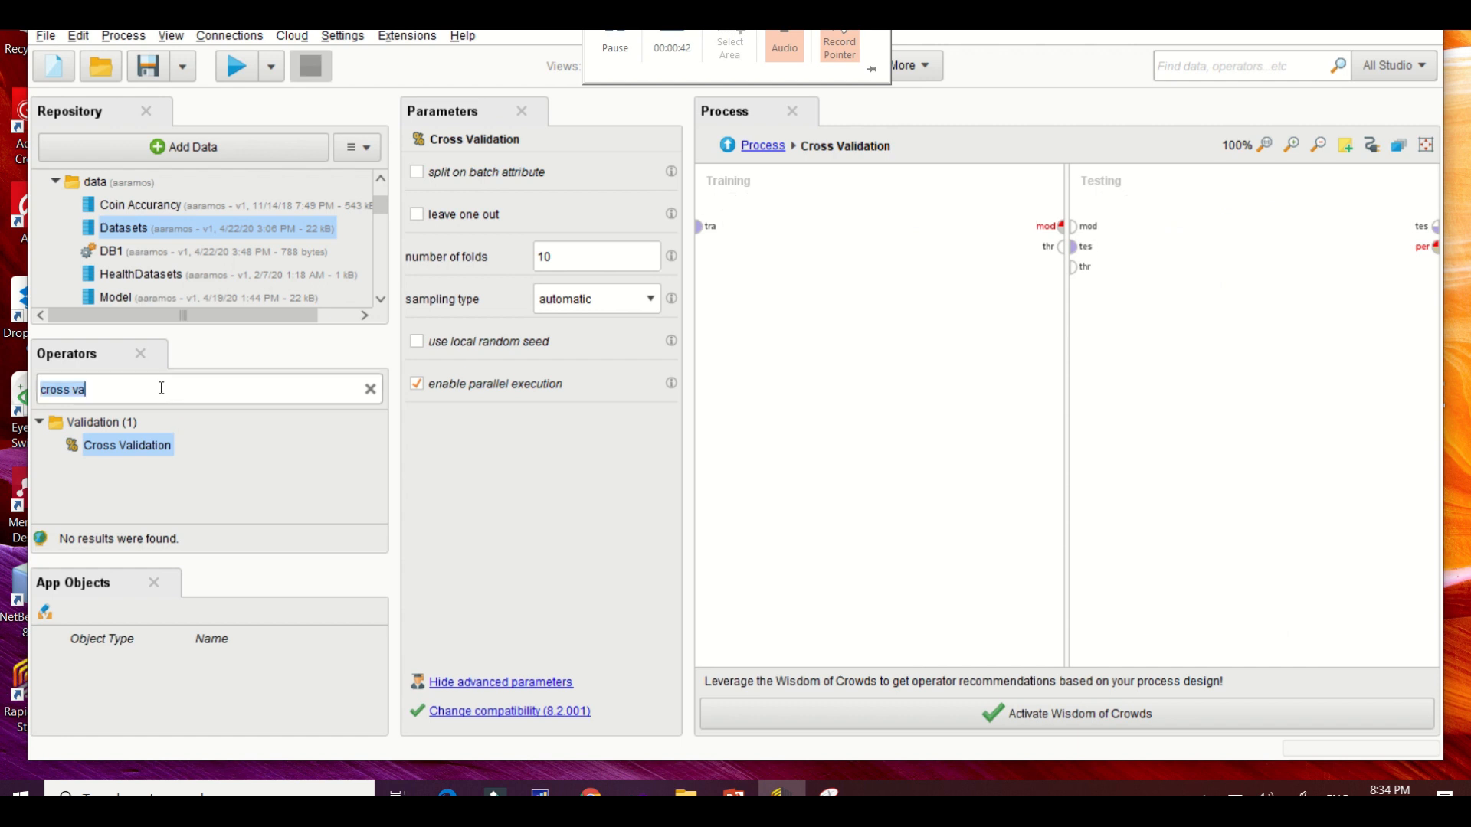
key("BackSpace")
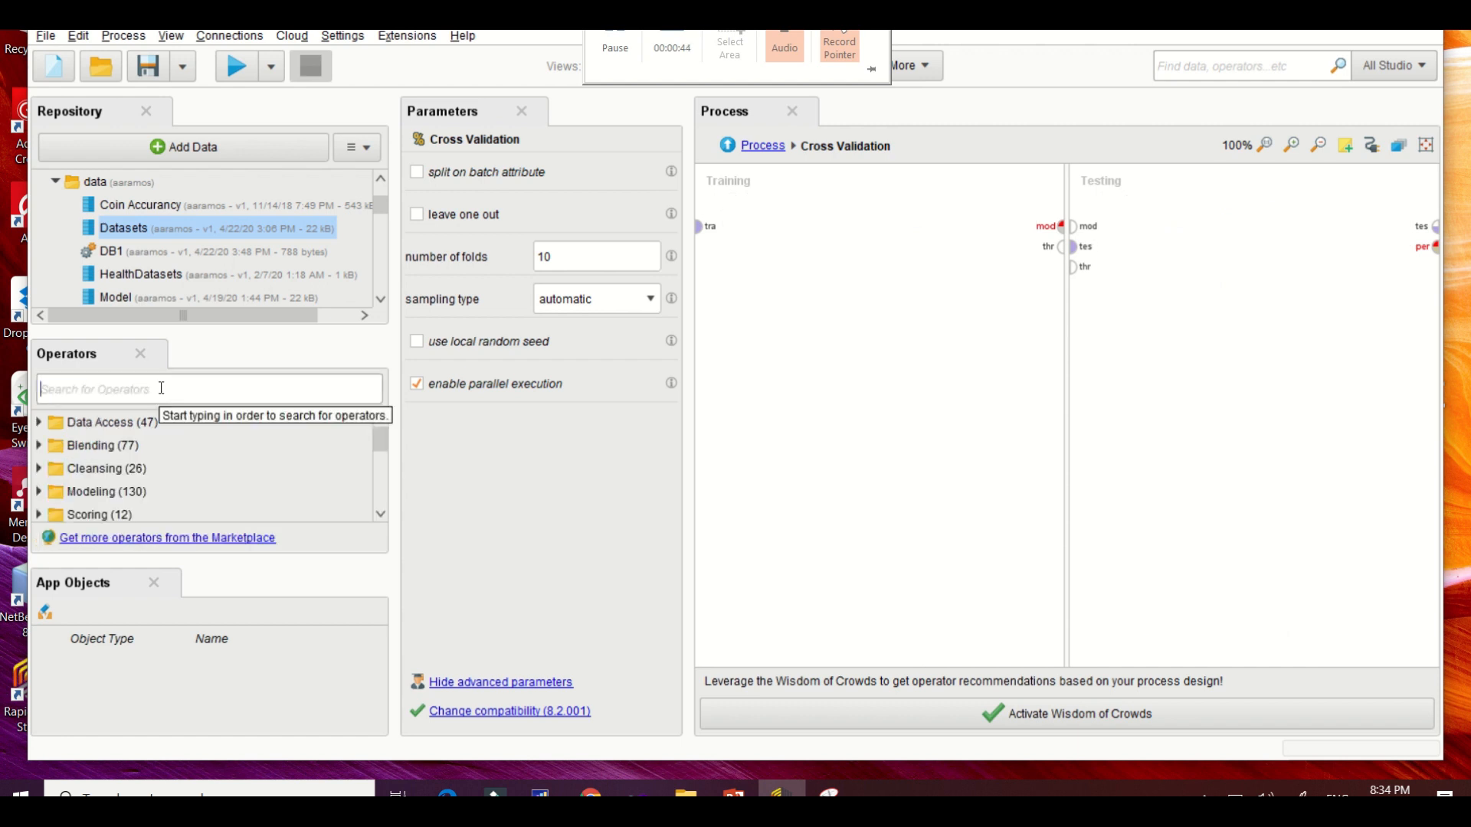
type("Knn")
left_click_drag(123, 491, 843, 243)
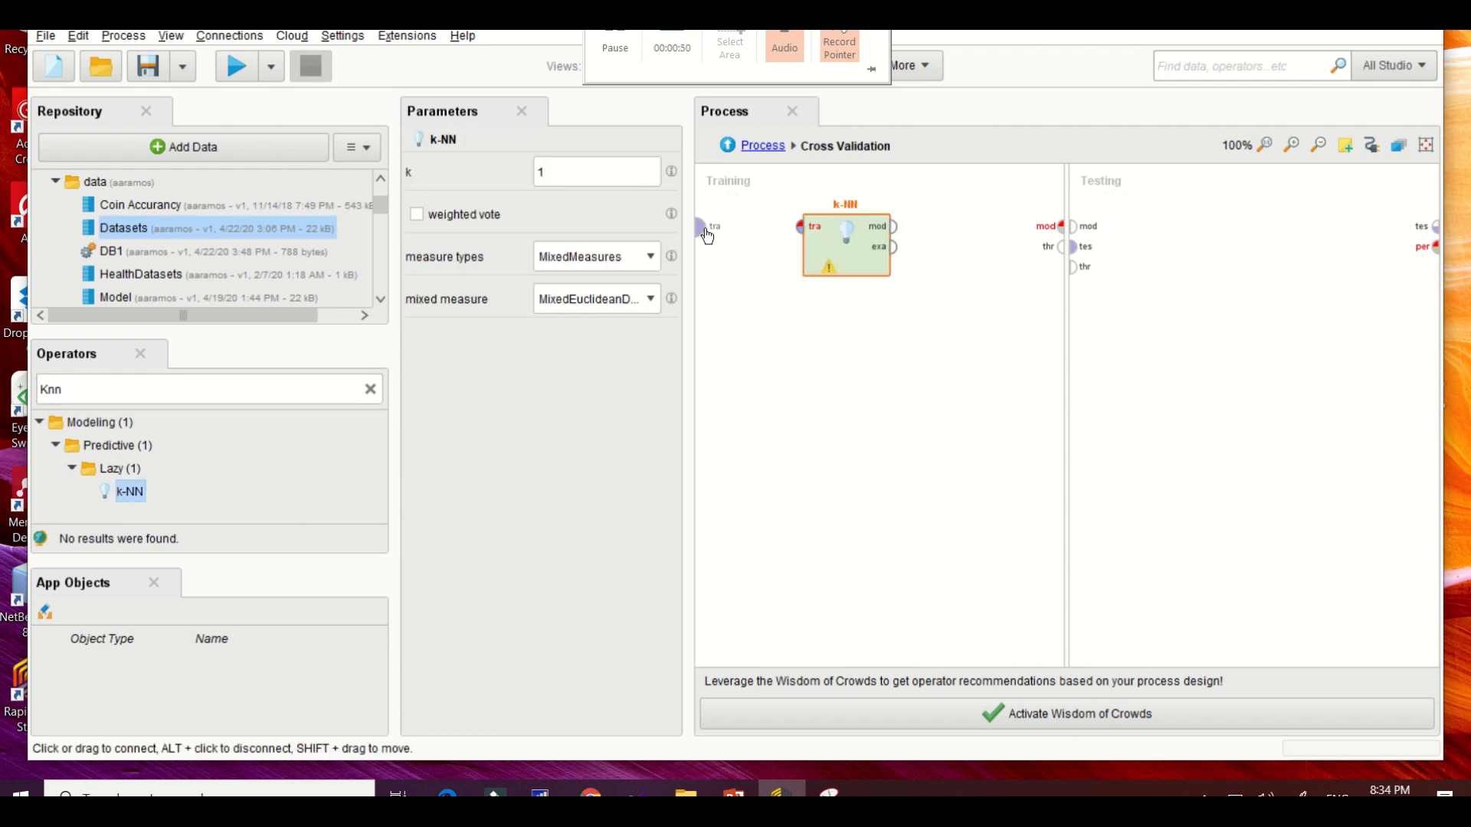
- Connect the training set port to k-NN's training input and k-NN's model output to the Training area's model port
left_click(706, 234)
left_click(801, 228)
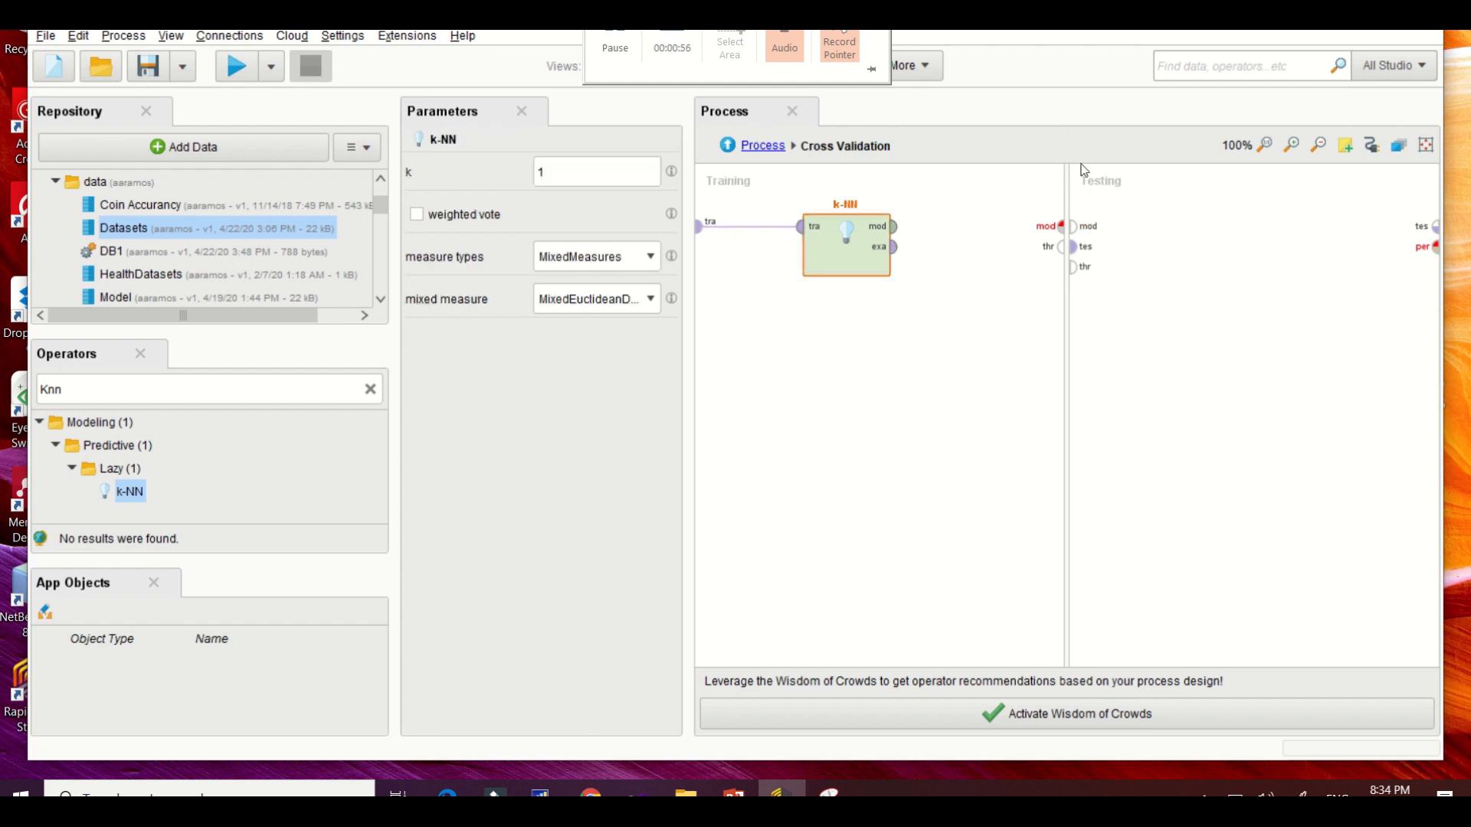
left_click(893, 227)
left_click(1062, 226)
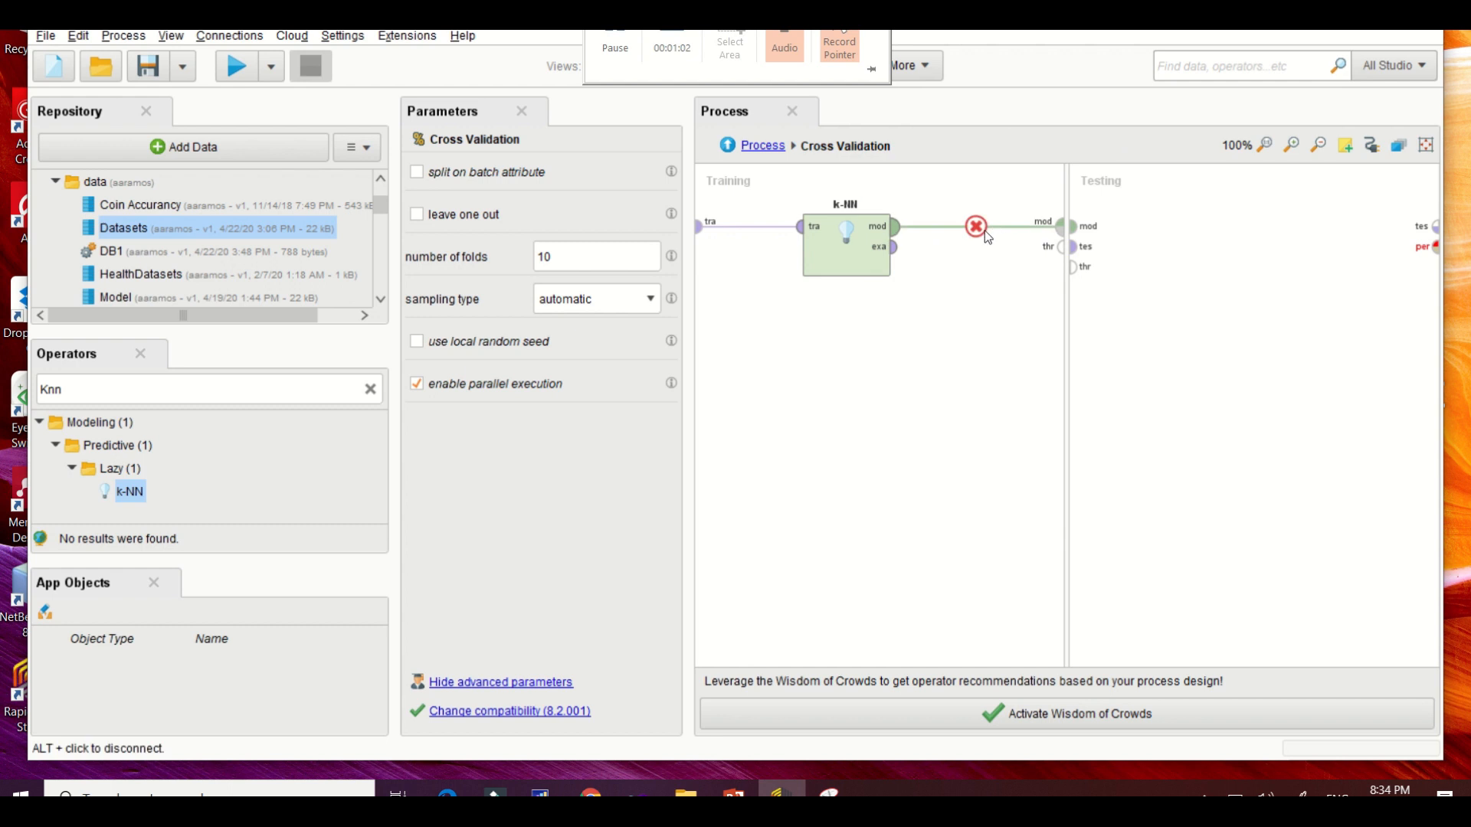
- Find the Apply Model operator and add it to the Testing area of Cross Validation
left_click(195, 388)
key("BackSpace")
type("applyh")
key("BackSpace")
type("model")
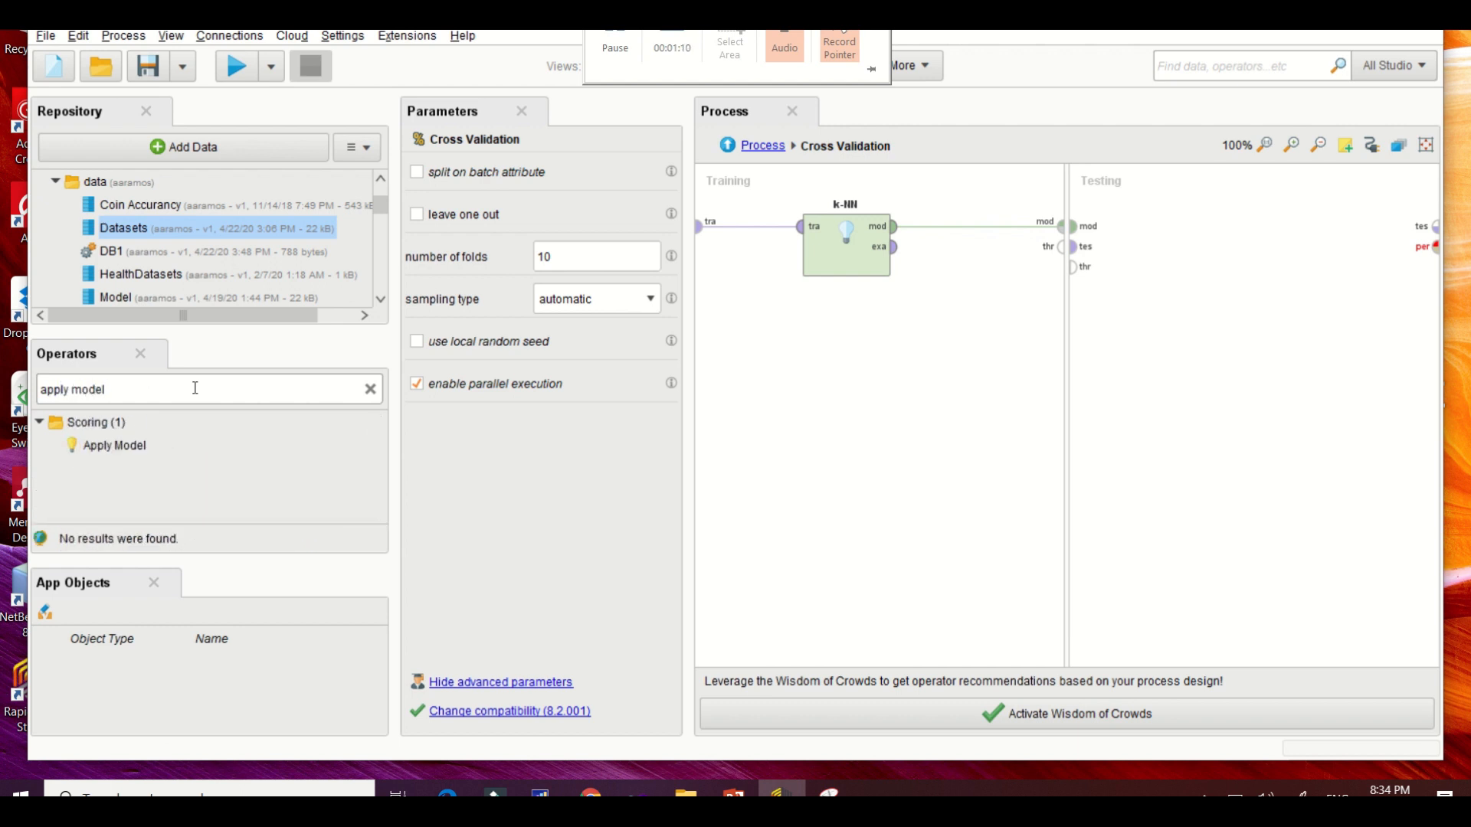
left_click_drag(121, 448, 1226, 239)
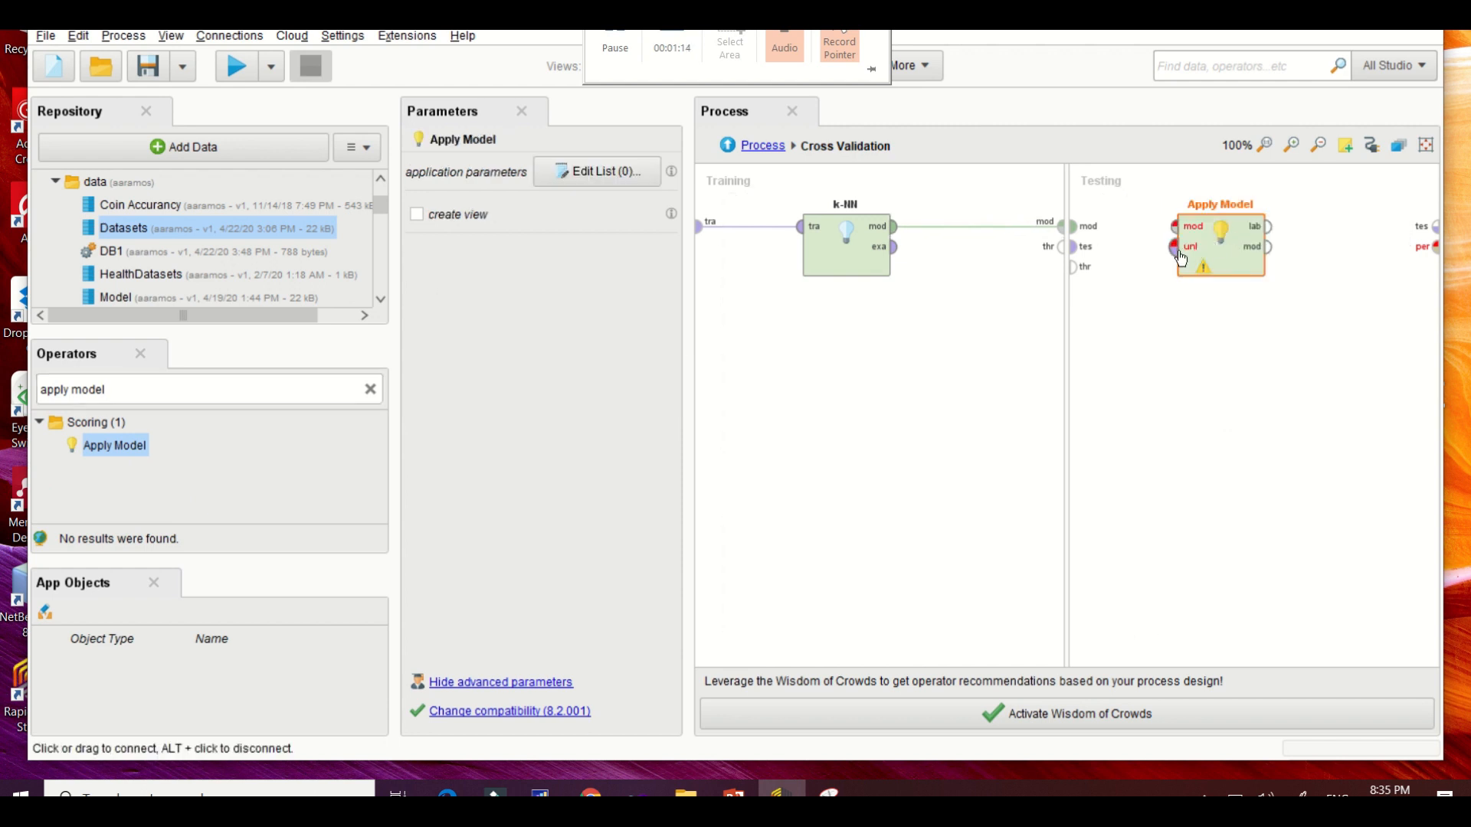
- Connect the Testing area's model and test set ports to Apply Model's model and unlabelled data inputs
left_click(1073, 226)
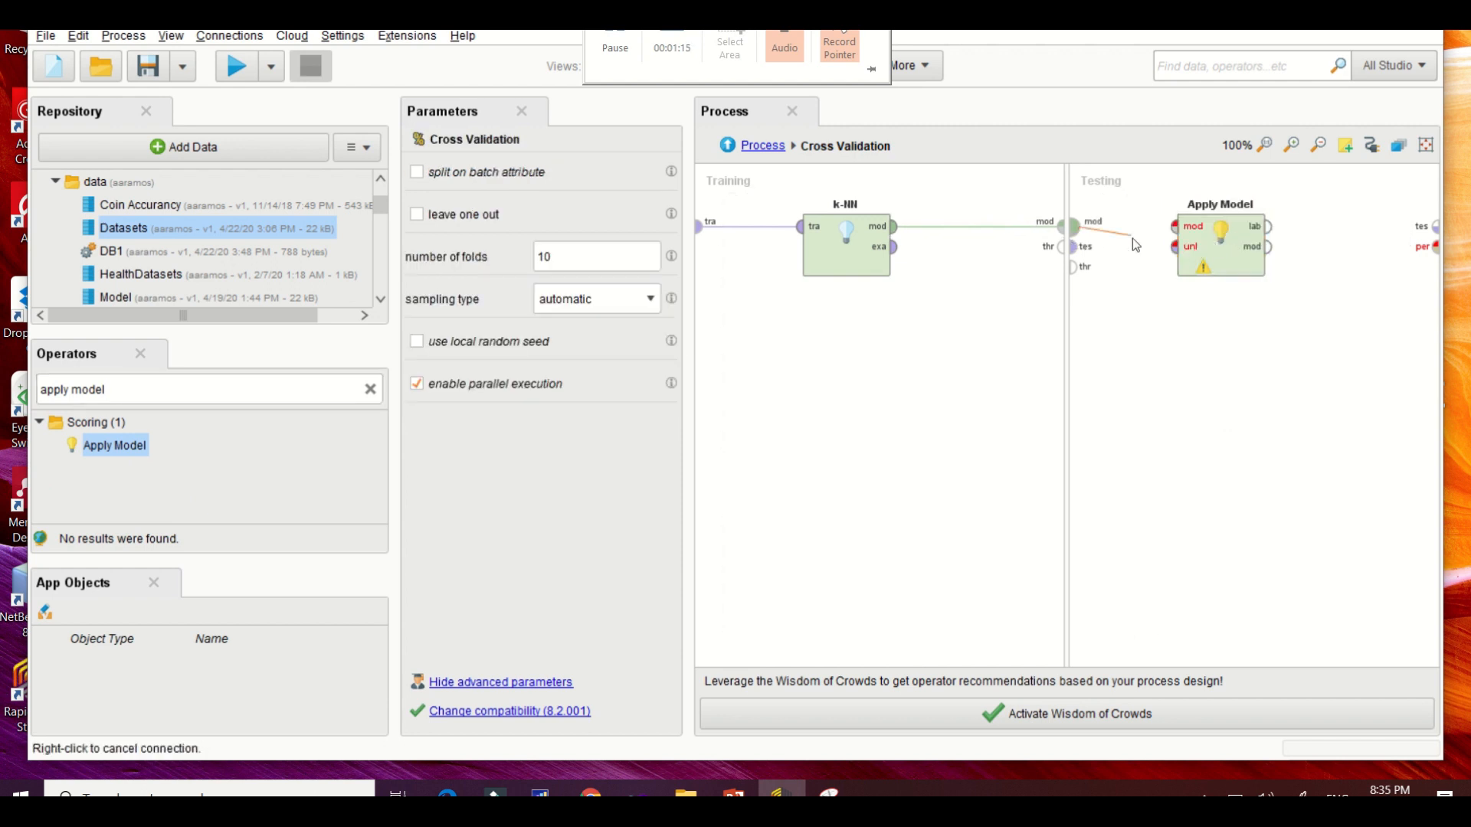
left_click(1174, 226)
left_click(1074, 247)
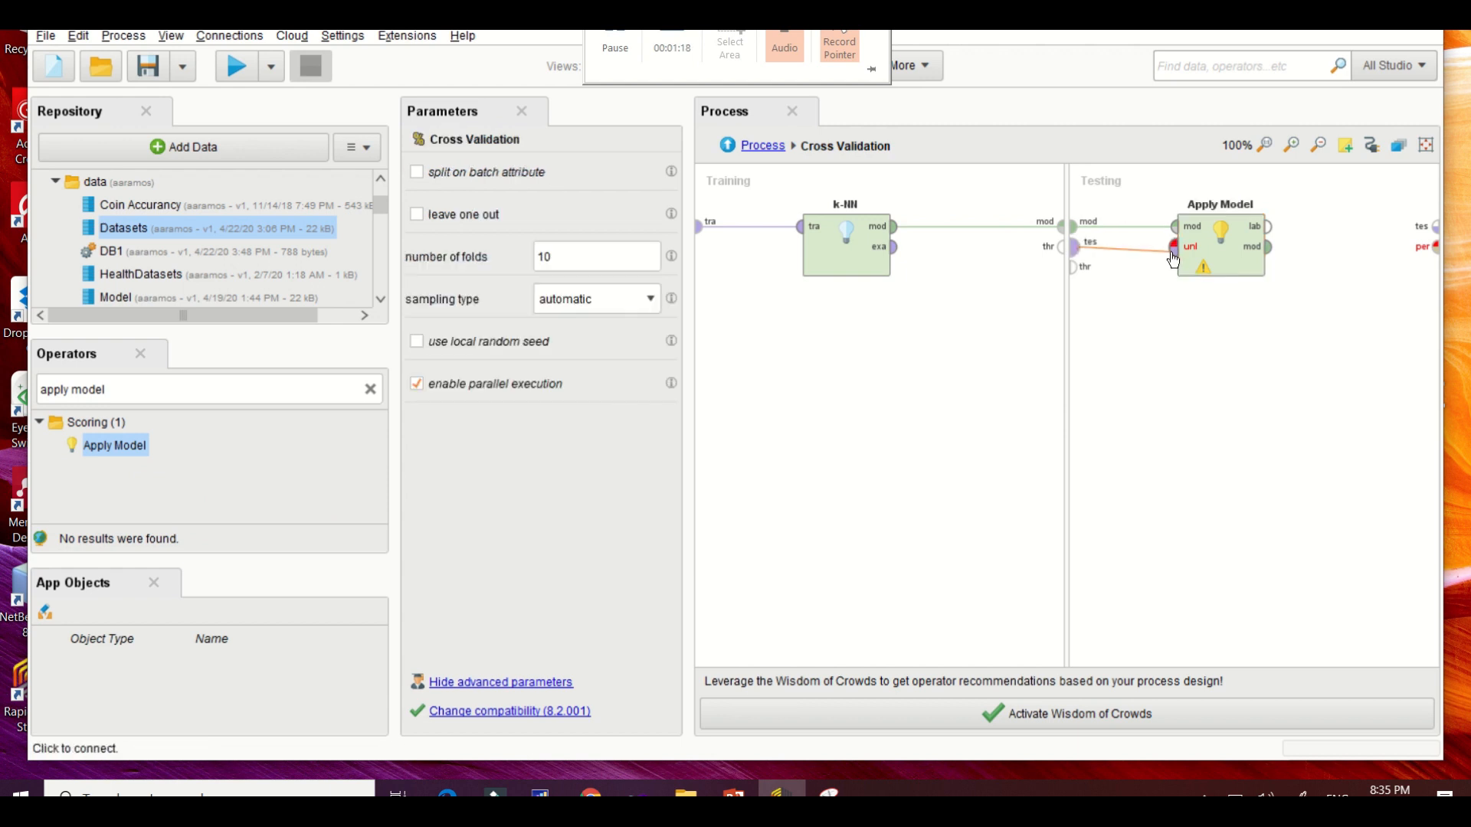
left_click(1173, 247)
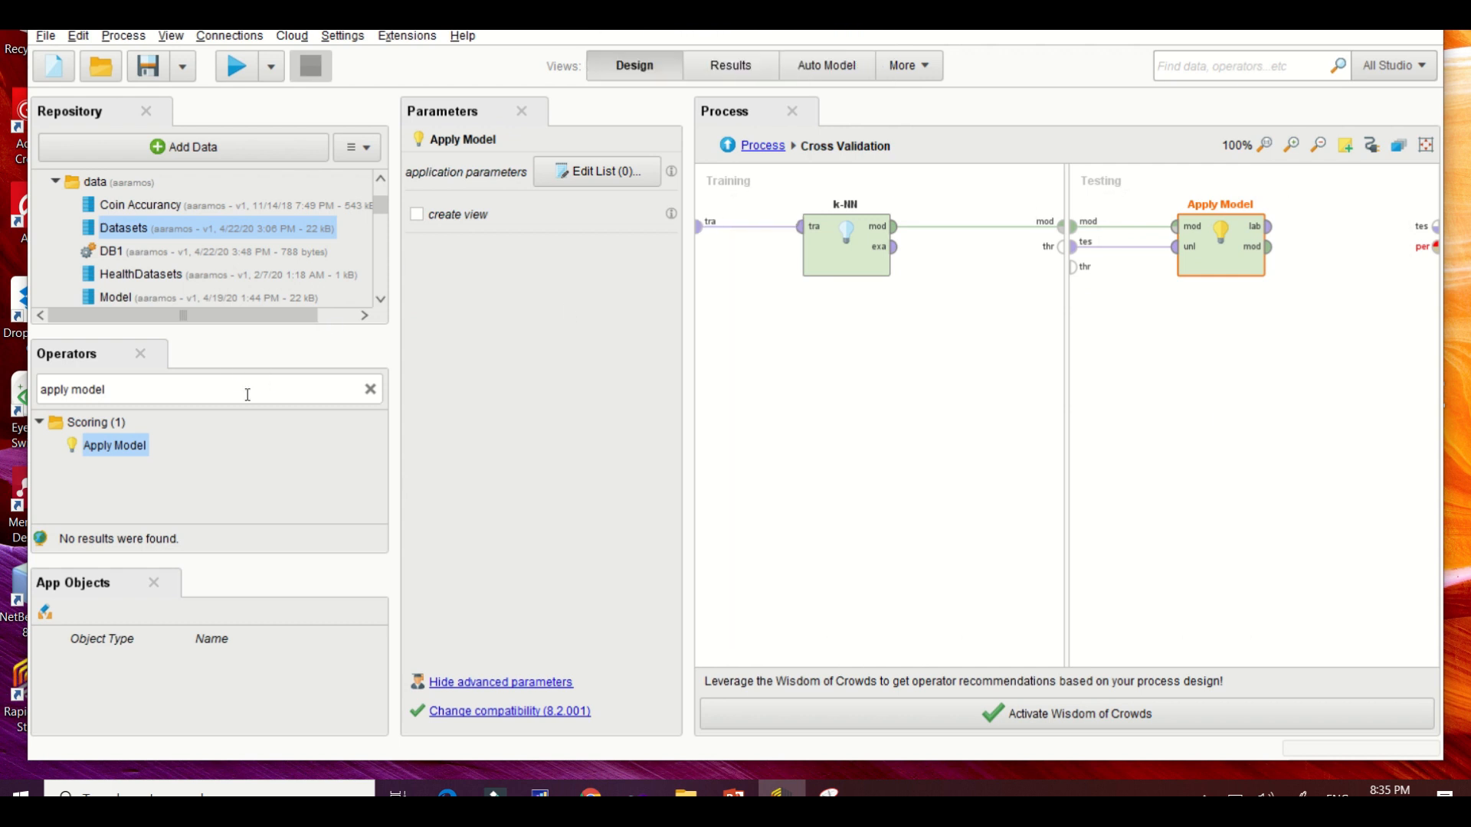
- Find the general Performance operator and add it to the Testing area below Apply Model
left_click(196, 390)
type("p")
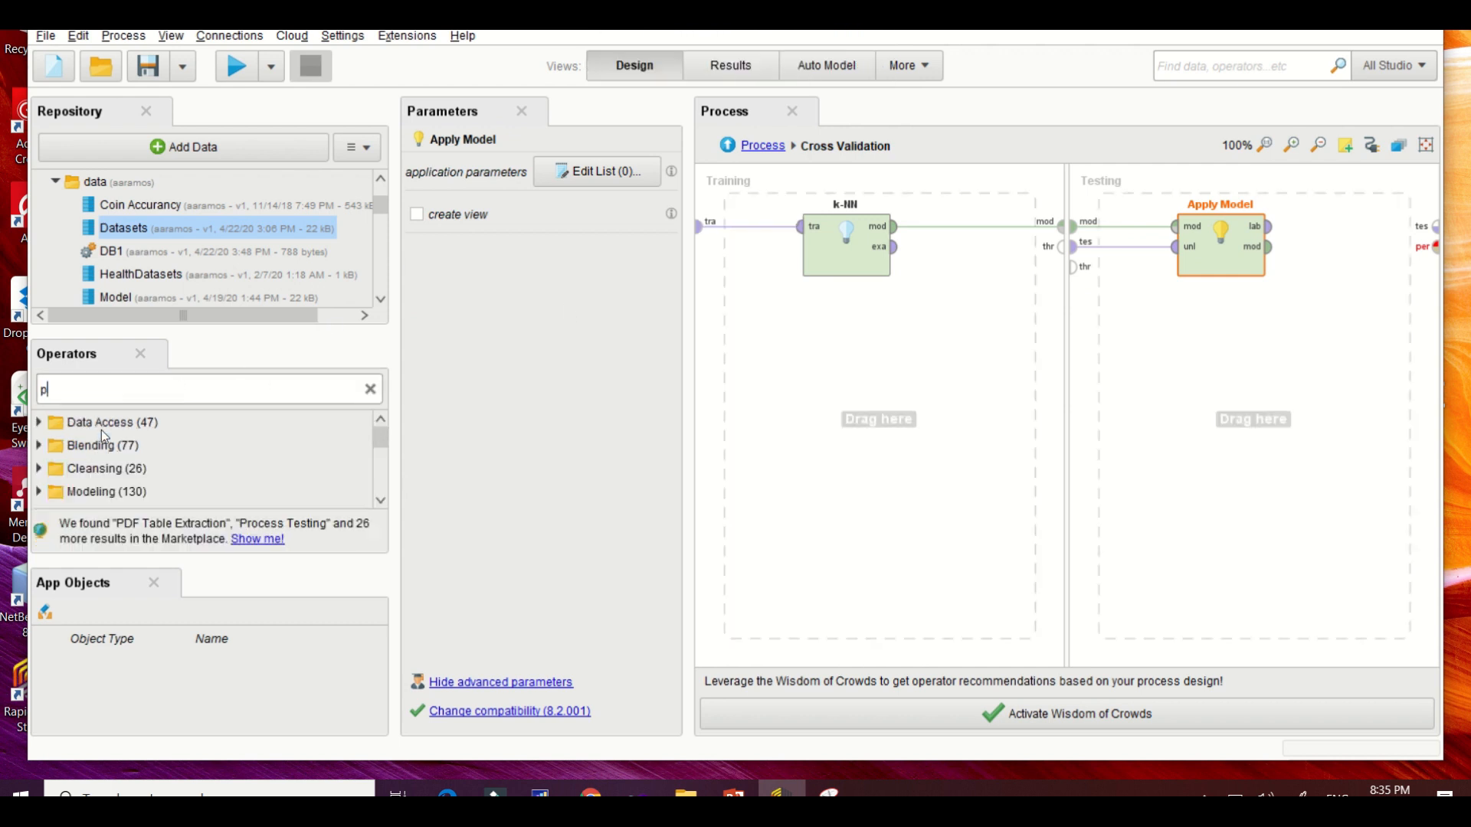
type("erformance")
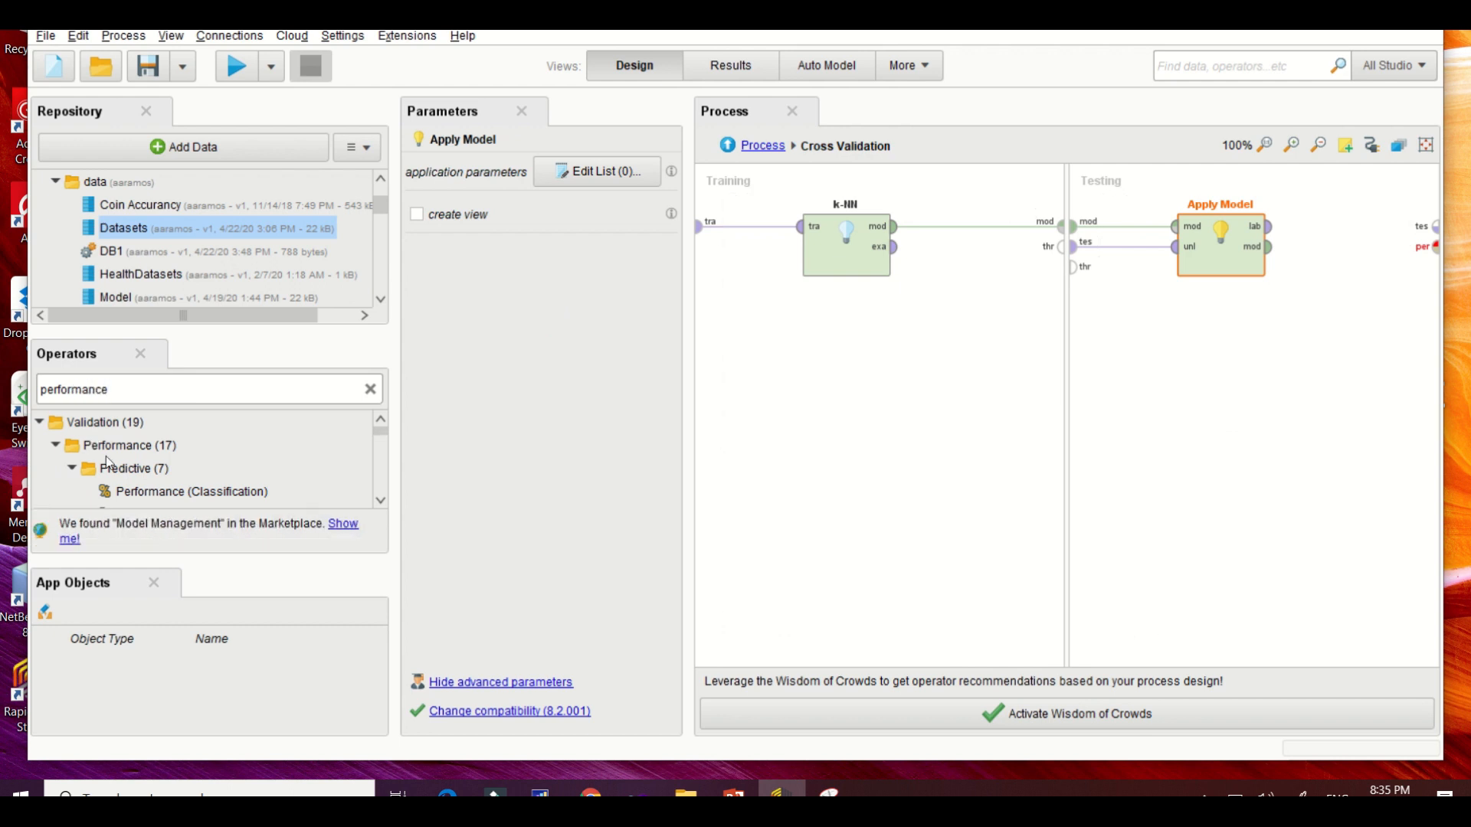
left_click(380, 502)
left_click(379, 503)
left_click(379, 503)
left_click(379, 503)
left_click(379, 503)
left_click(380, 504)
left_click(379, 504)
left_click(380, 503)
left_click(380, 504)
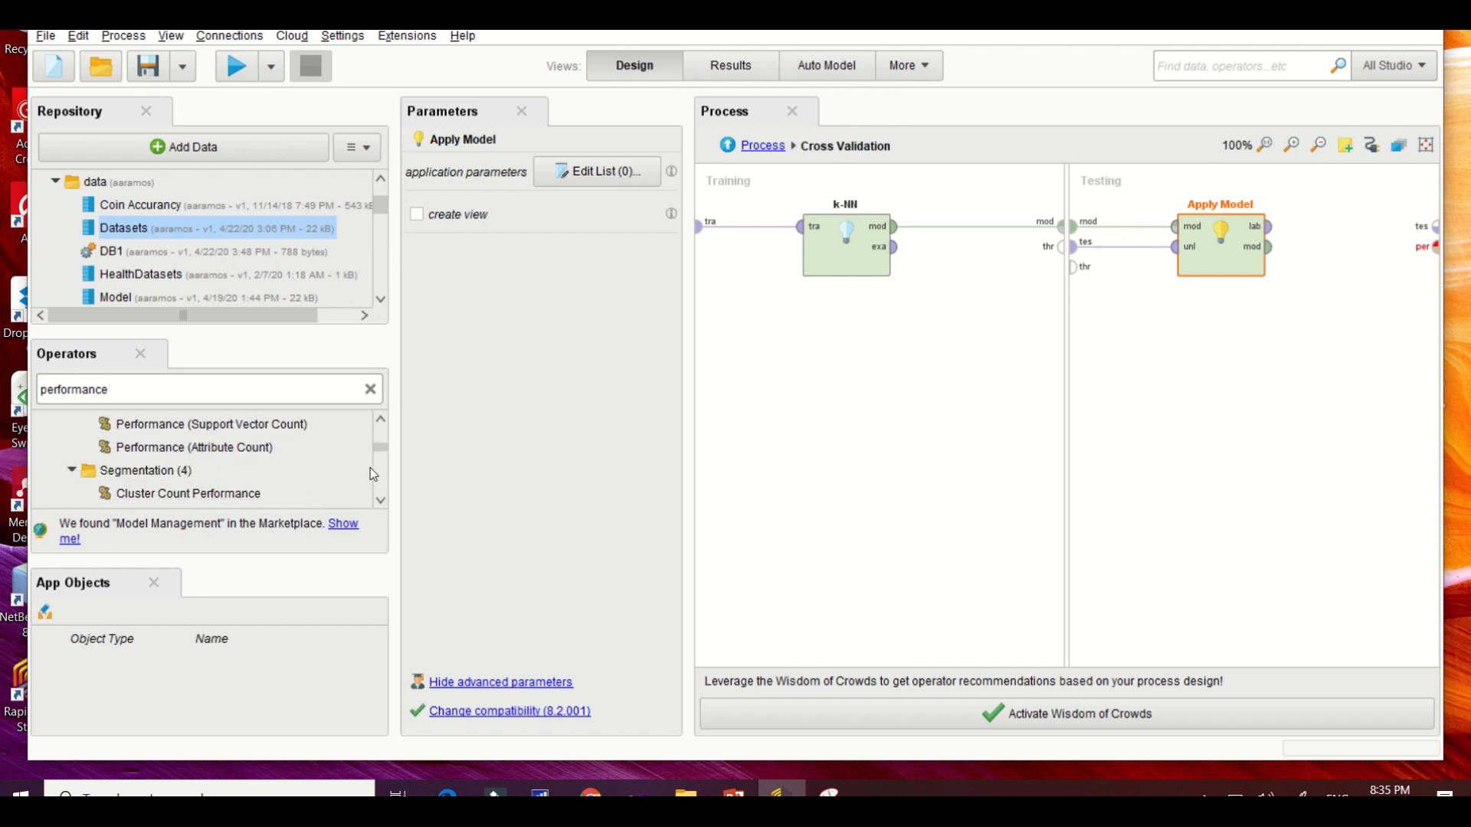
left_click(380, 503)
left_click(381, 501)
left_click(381, 502)
left_click(381, 502)
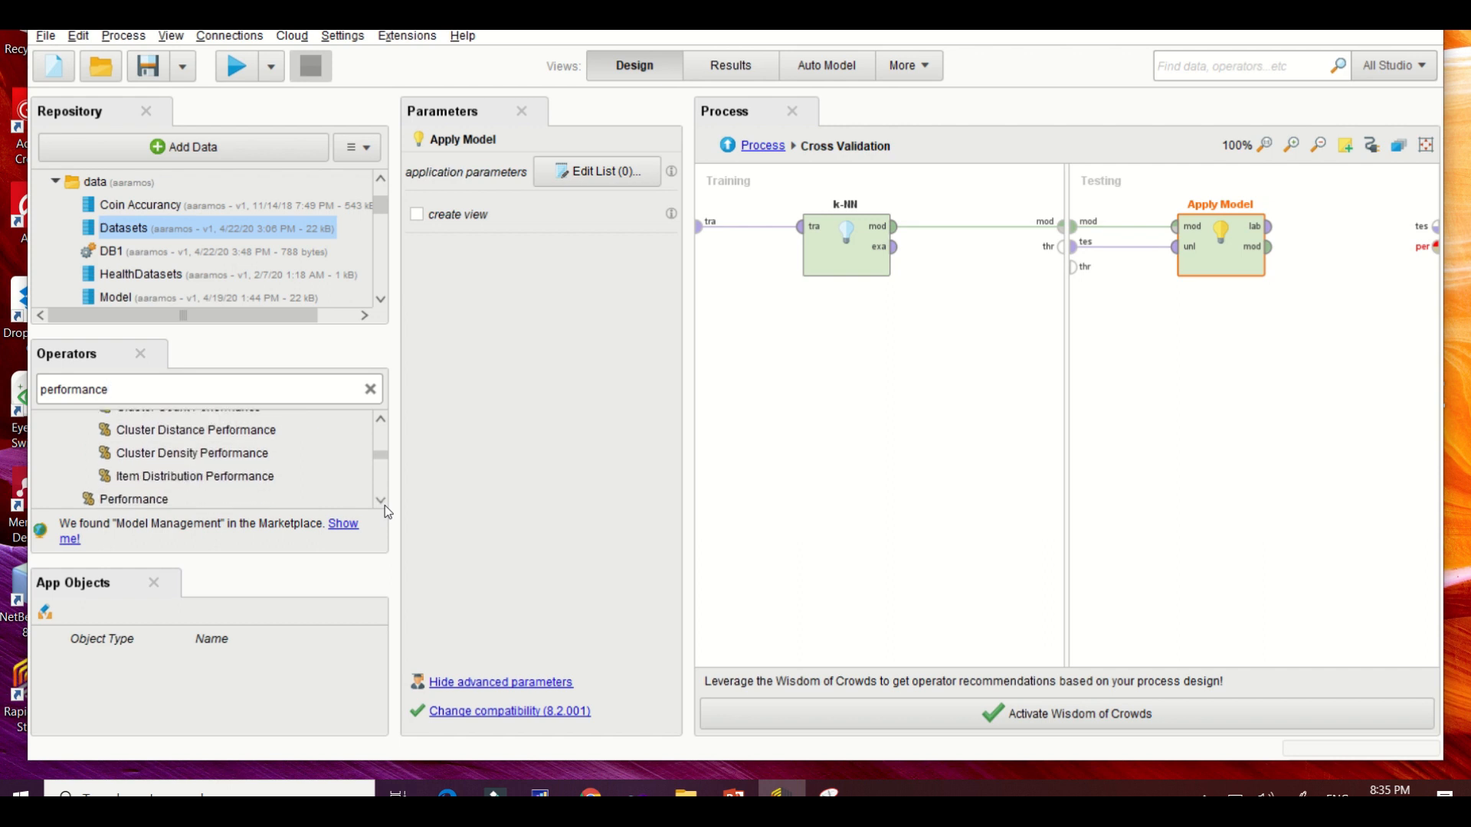
left_click_drag(126, 490, 750, 494)
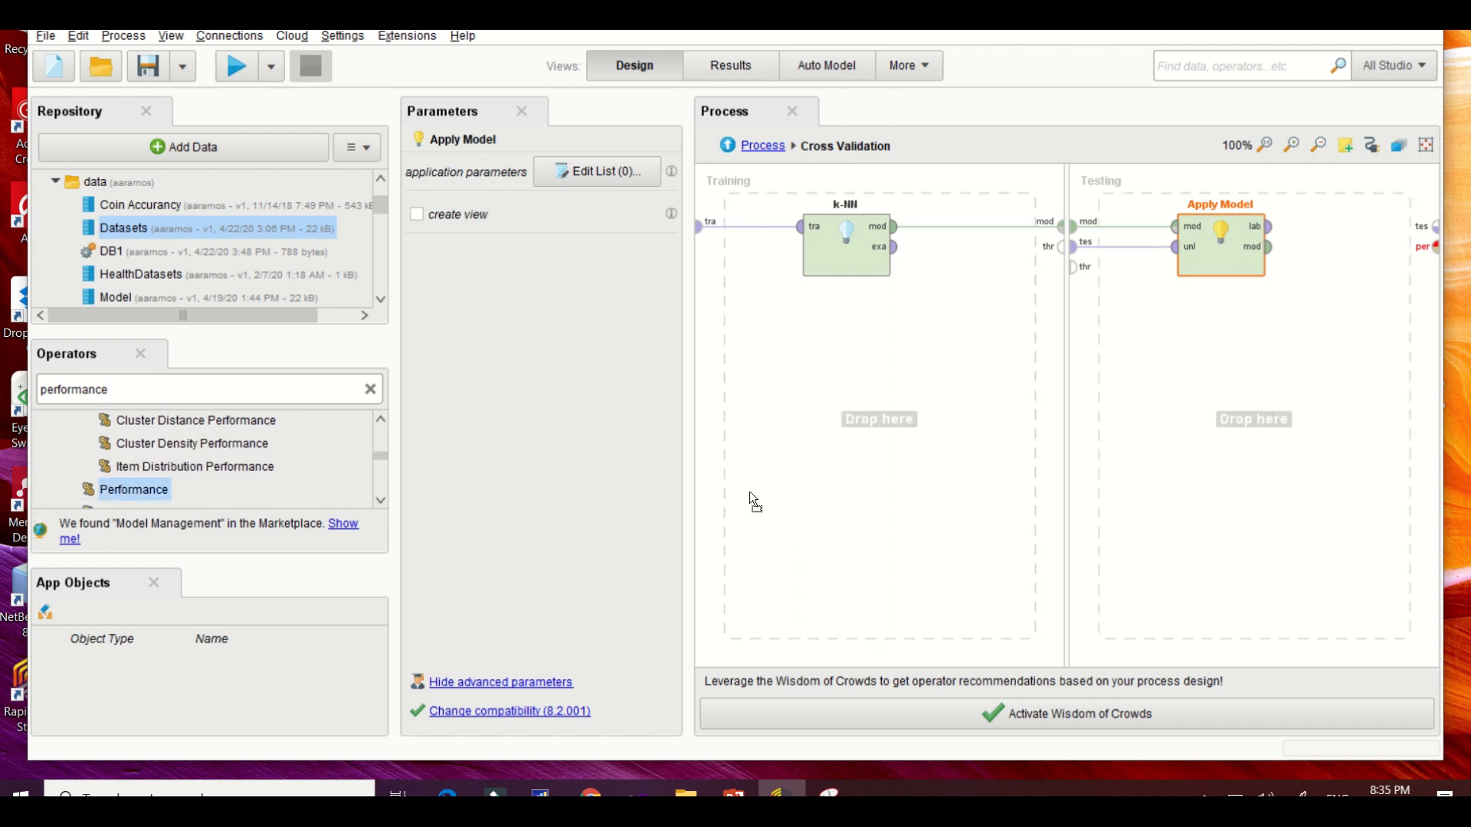
left_click_drag(1322, 325, 1322, 326)
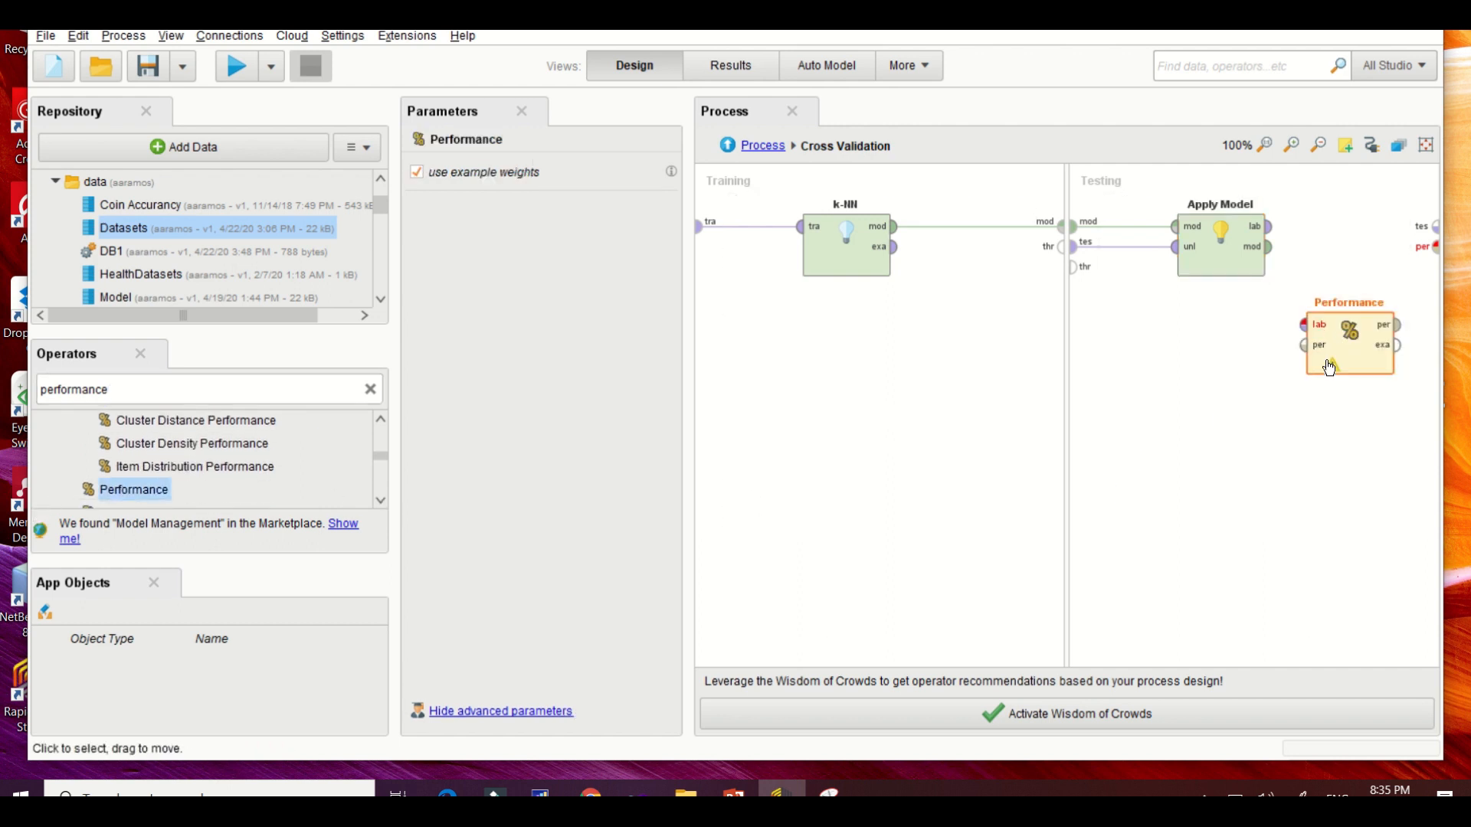
- Connect Apply Model's labelled data output to Performance, and Performance's performance output to the Testing area's performance port
left_click(1269, 226)
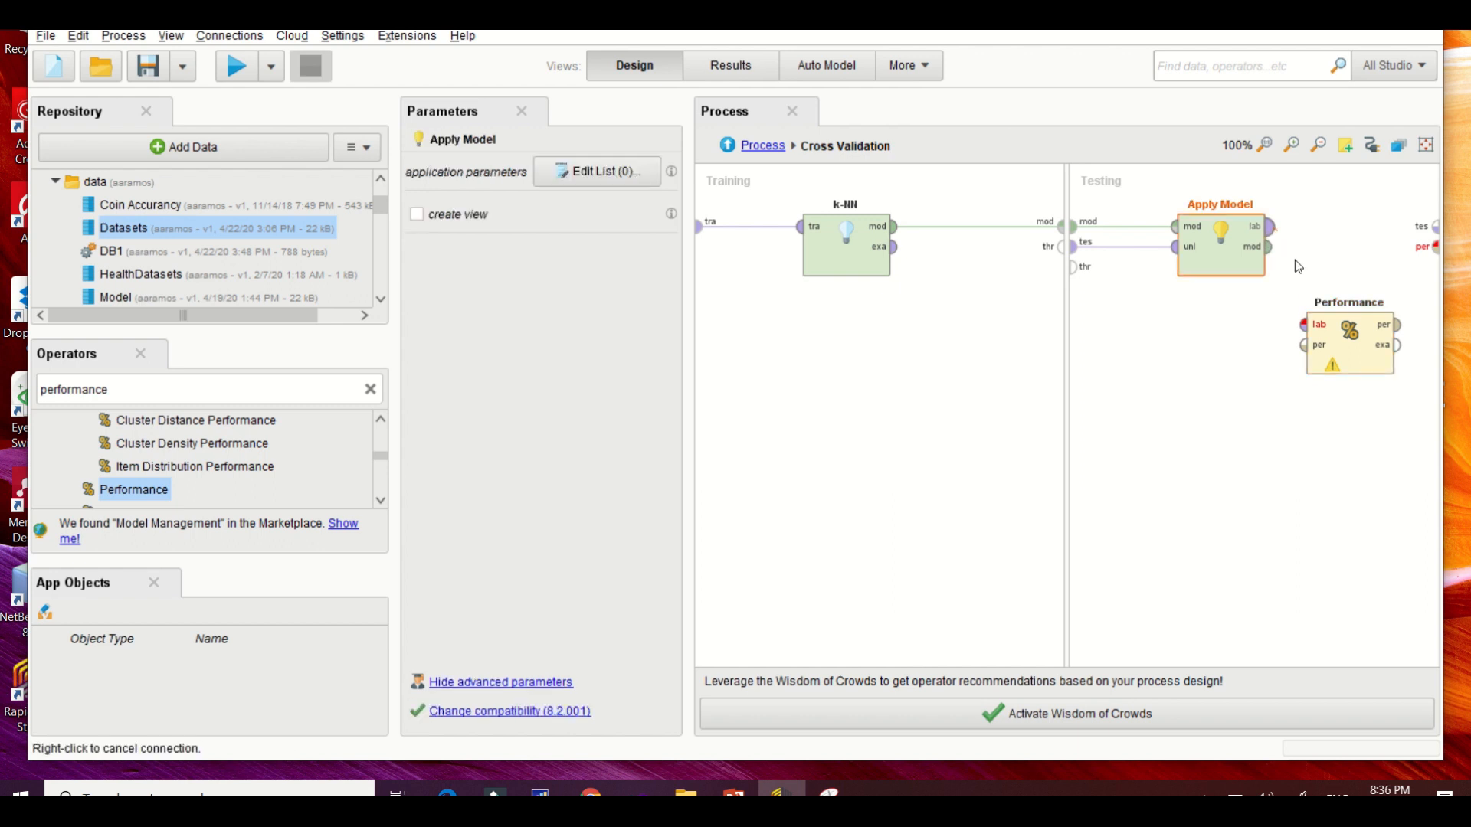
left_click(1316, 328)
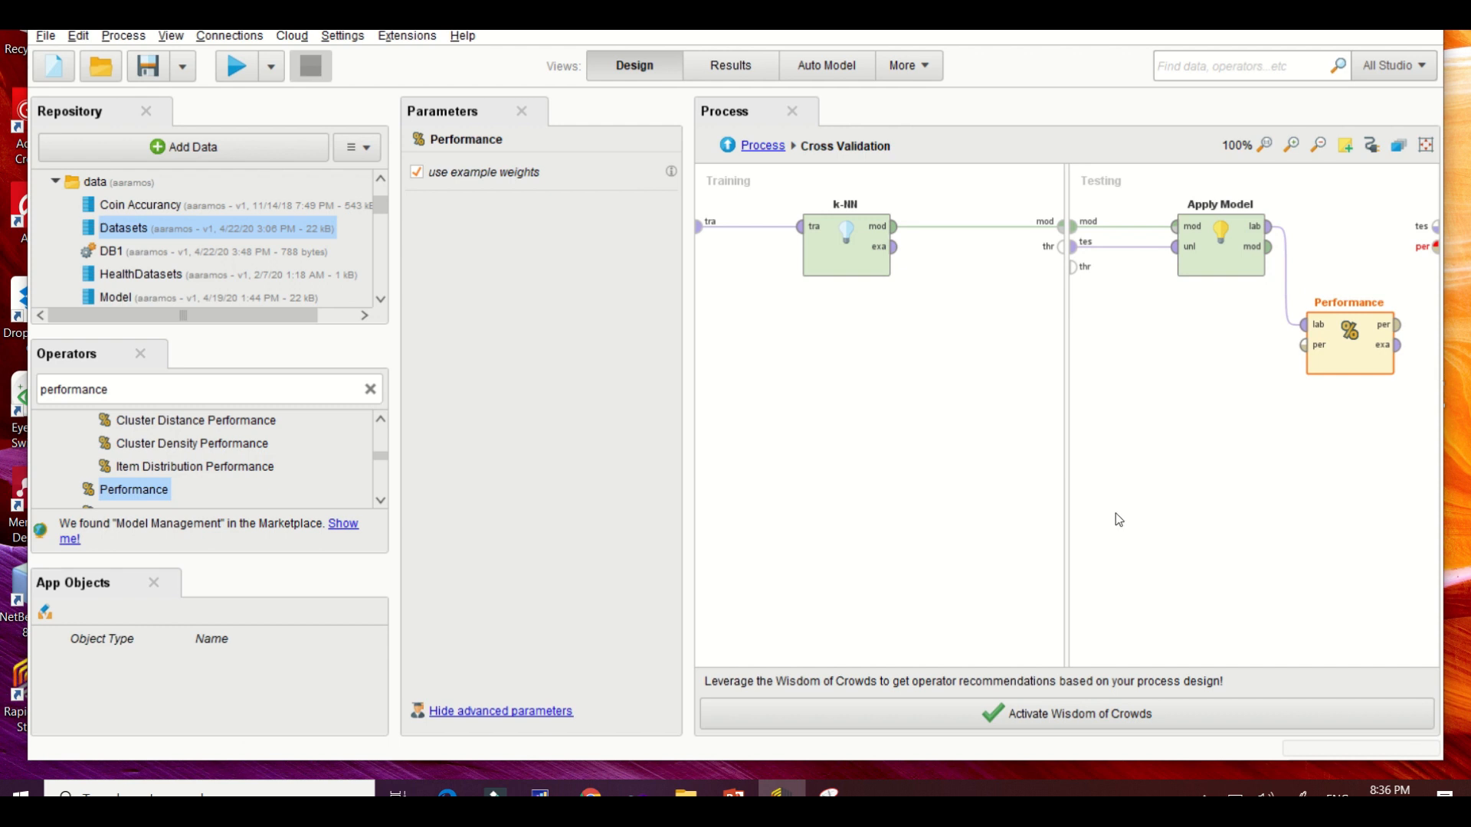
left_click(1400, 326)
left_click(1434, 243)
left_click(1436, 244)
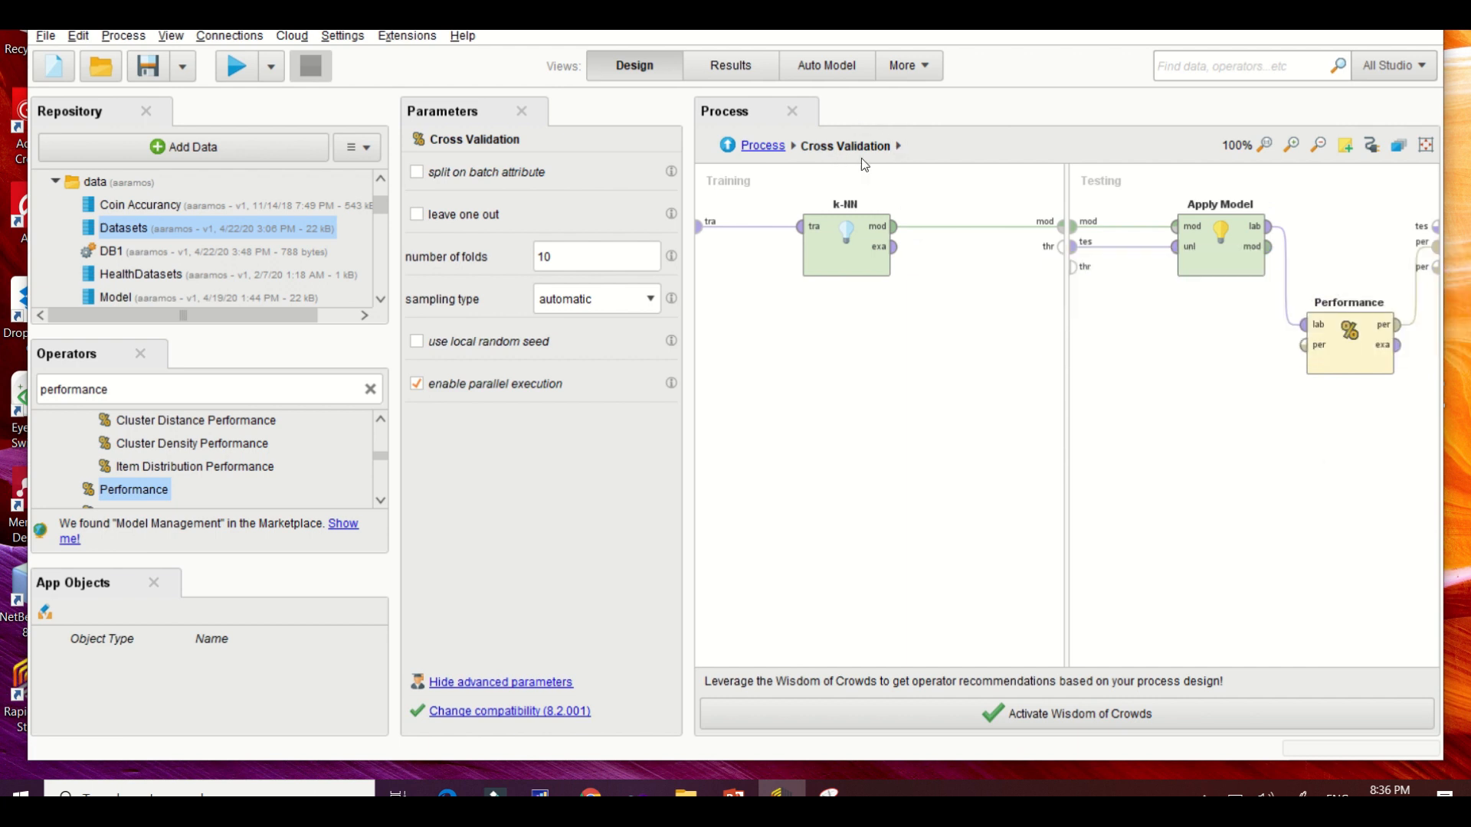
- Return to the main process and connect Cross Validation's first performance output to the process result port
left_click(765, 147)
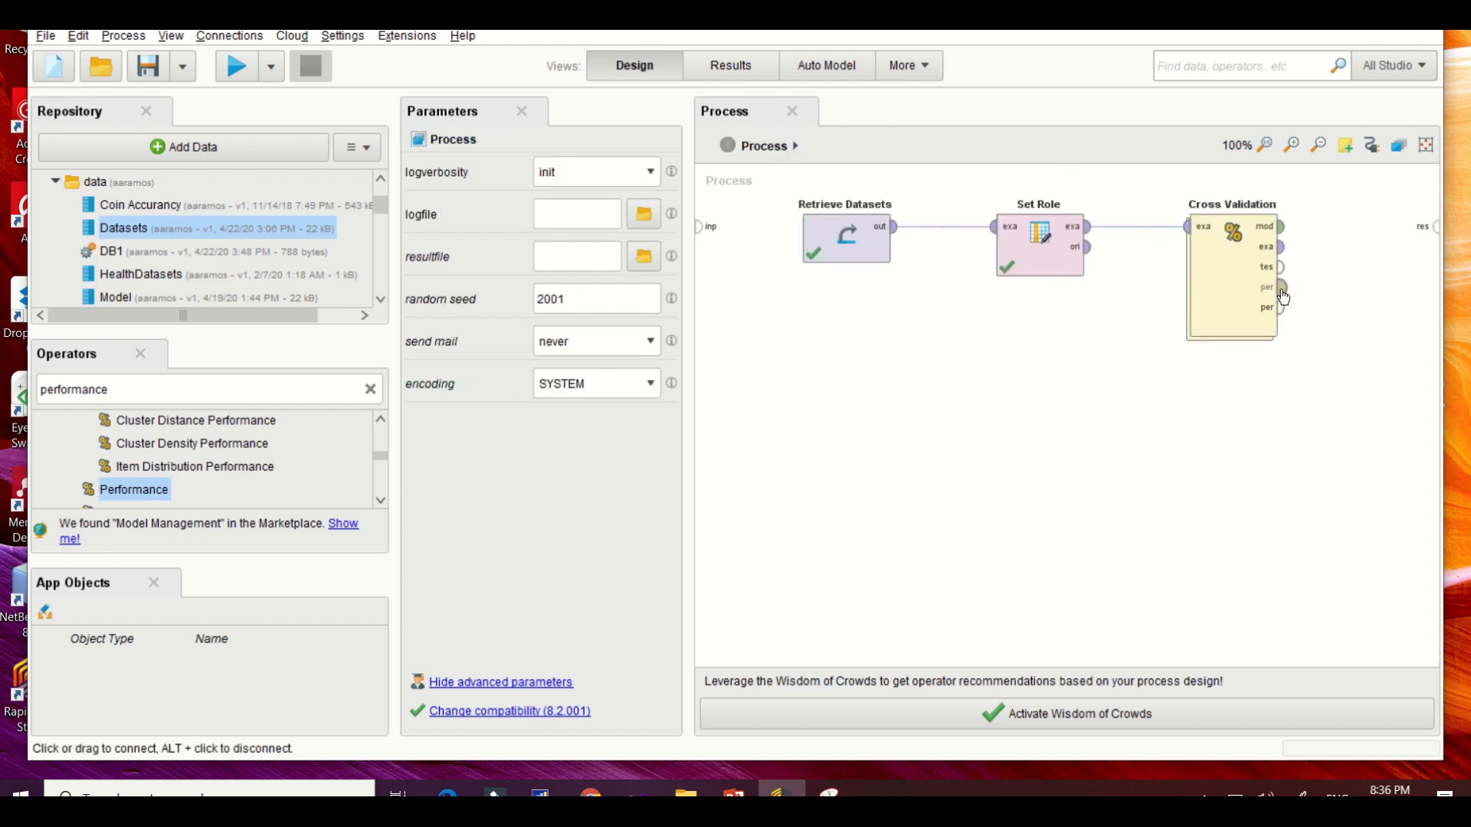
mouse_move(1282, 293)
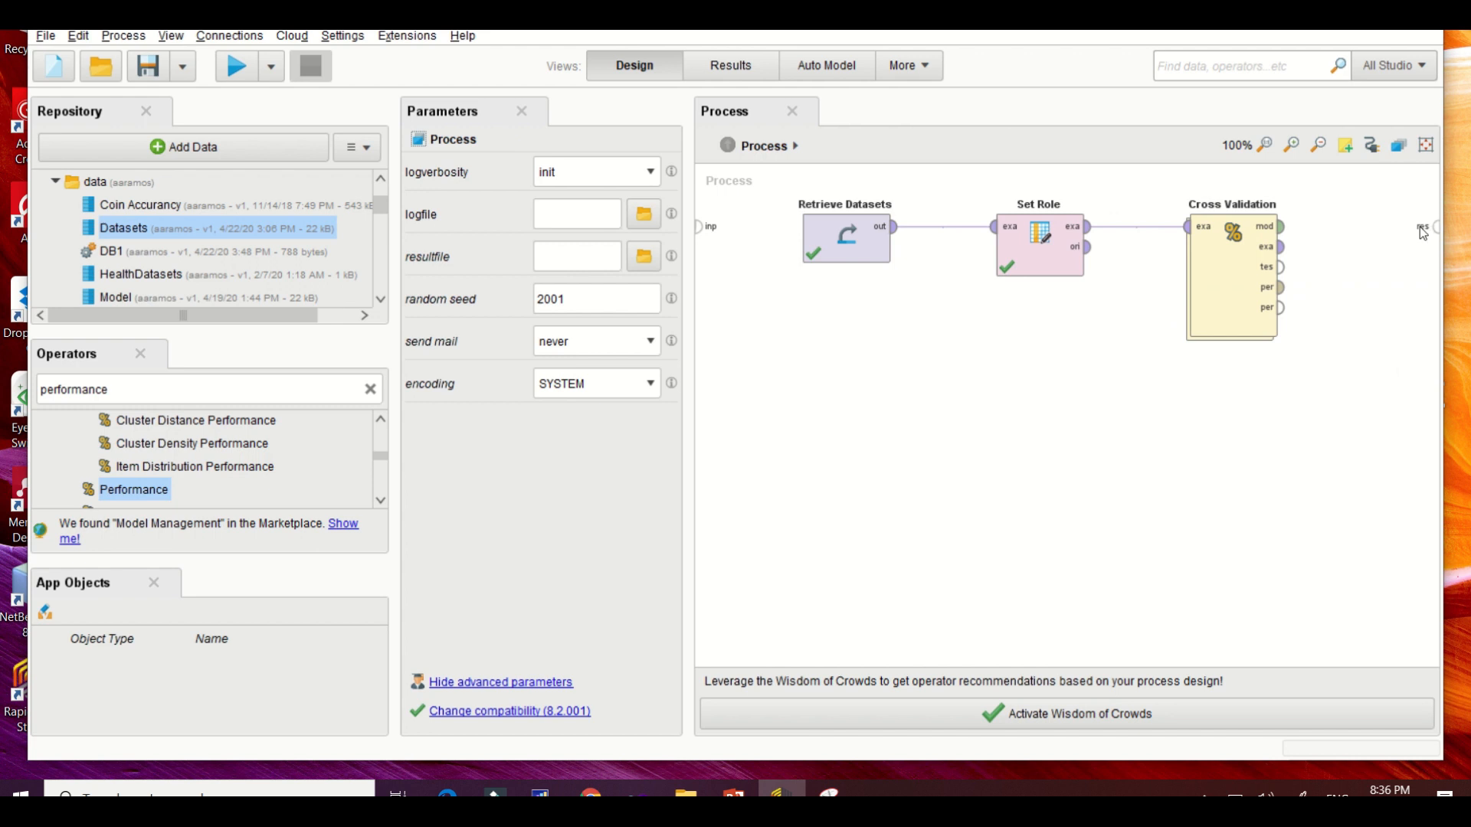
left_click(1281, 288)
left_click(1437, 226)
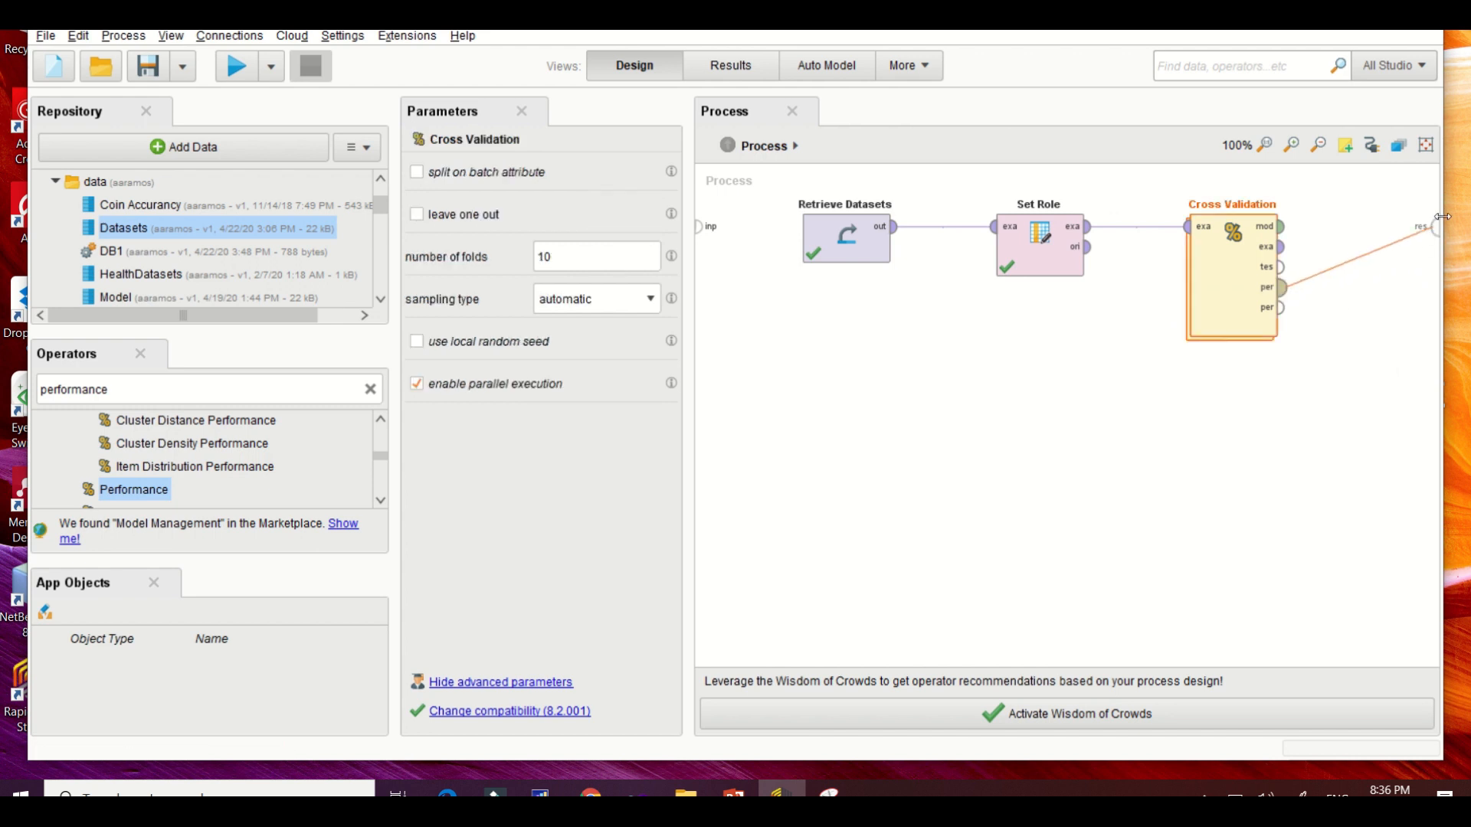
left_click(1123, 450)
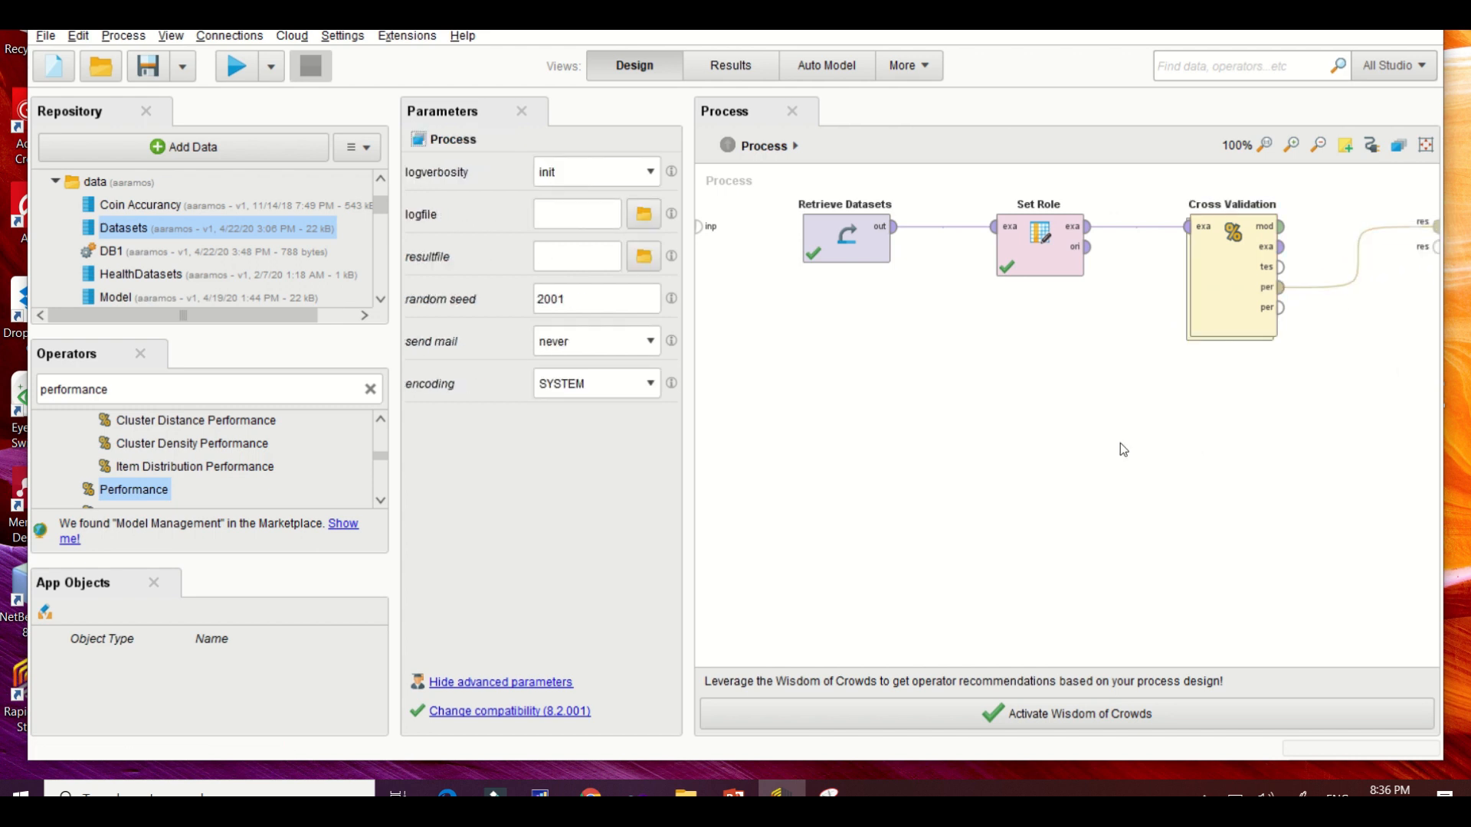
- Review Cross Validation's inner process, run the main process with k-NN and show the performance vector's accuracy table
double_click(1225, 301)
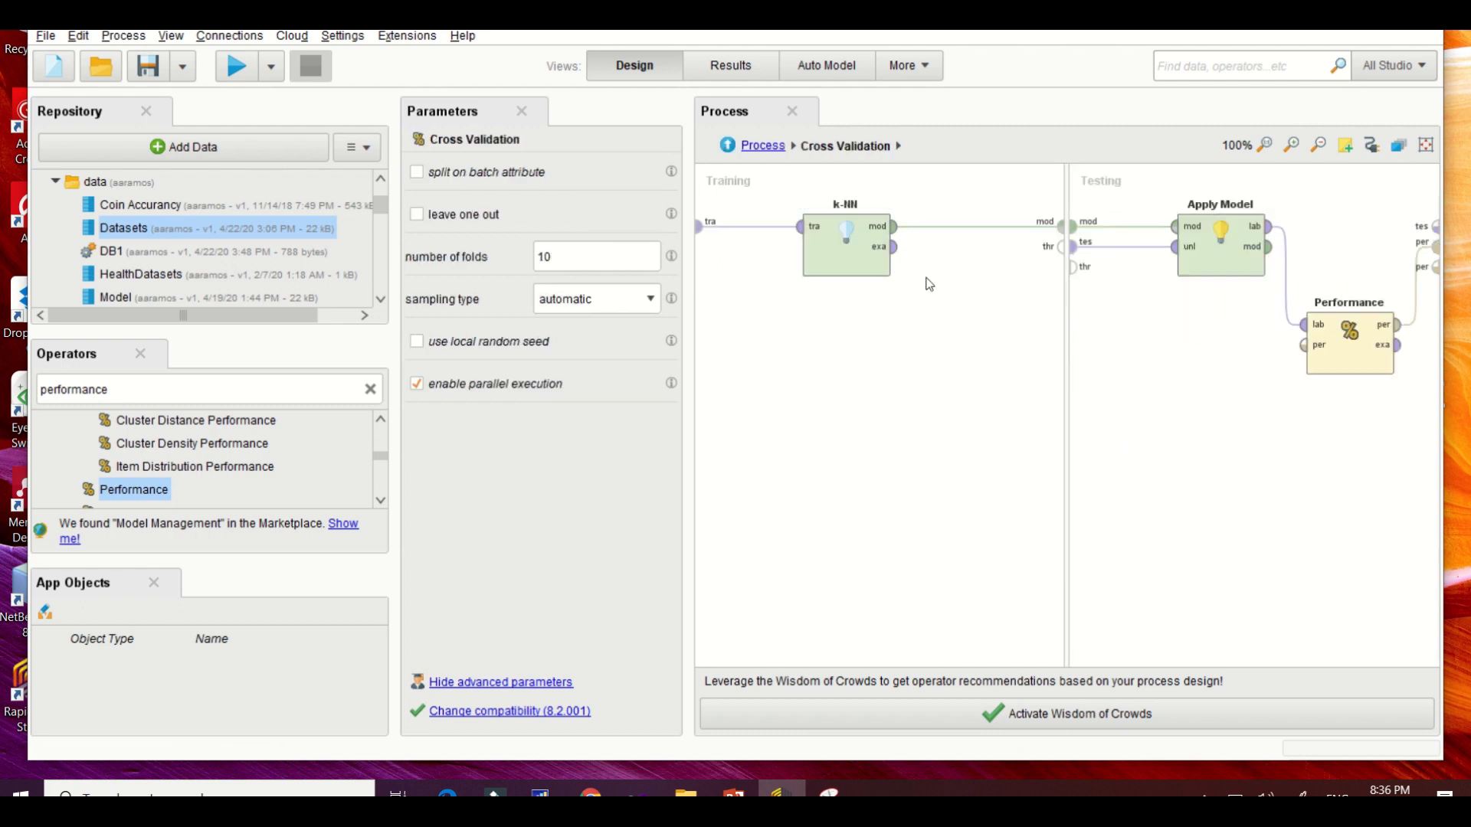
left_click(774, 149)
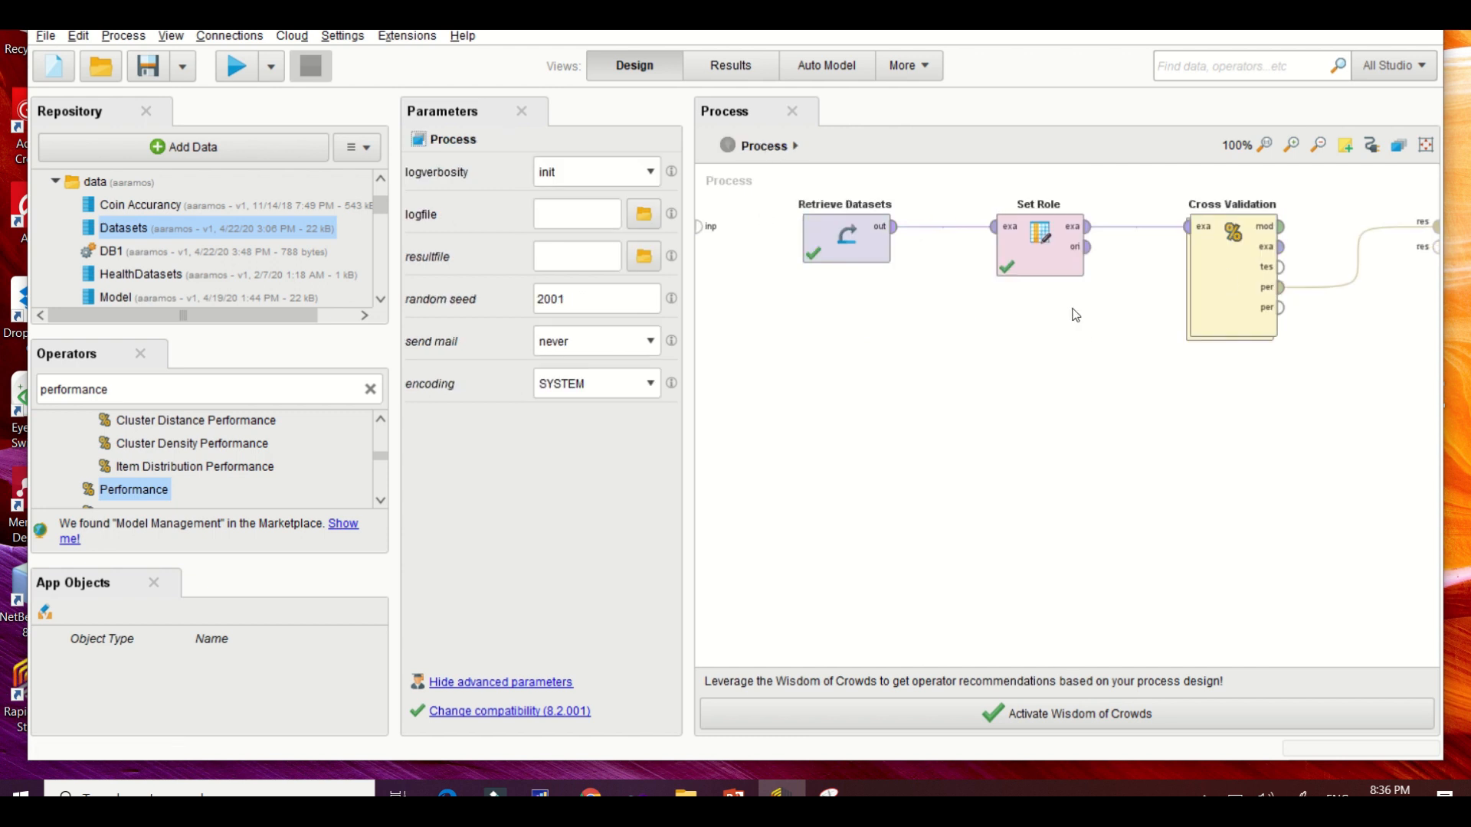
left_click(233, 69)
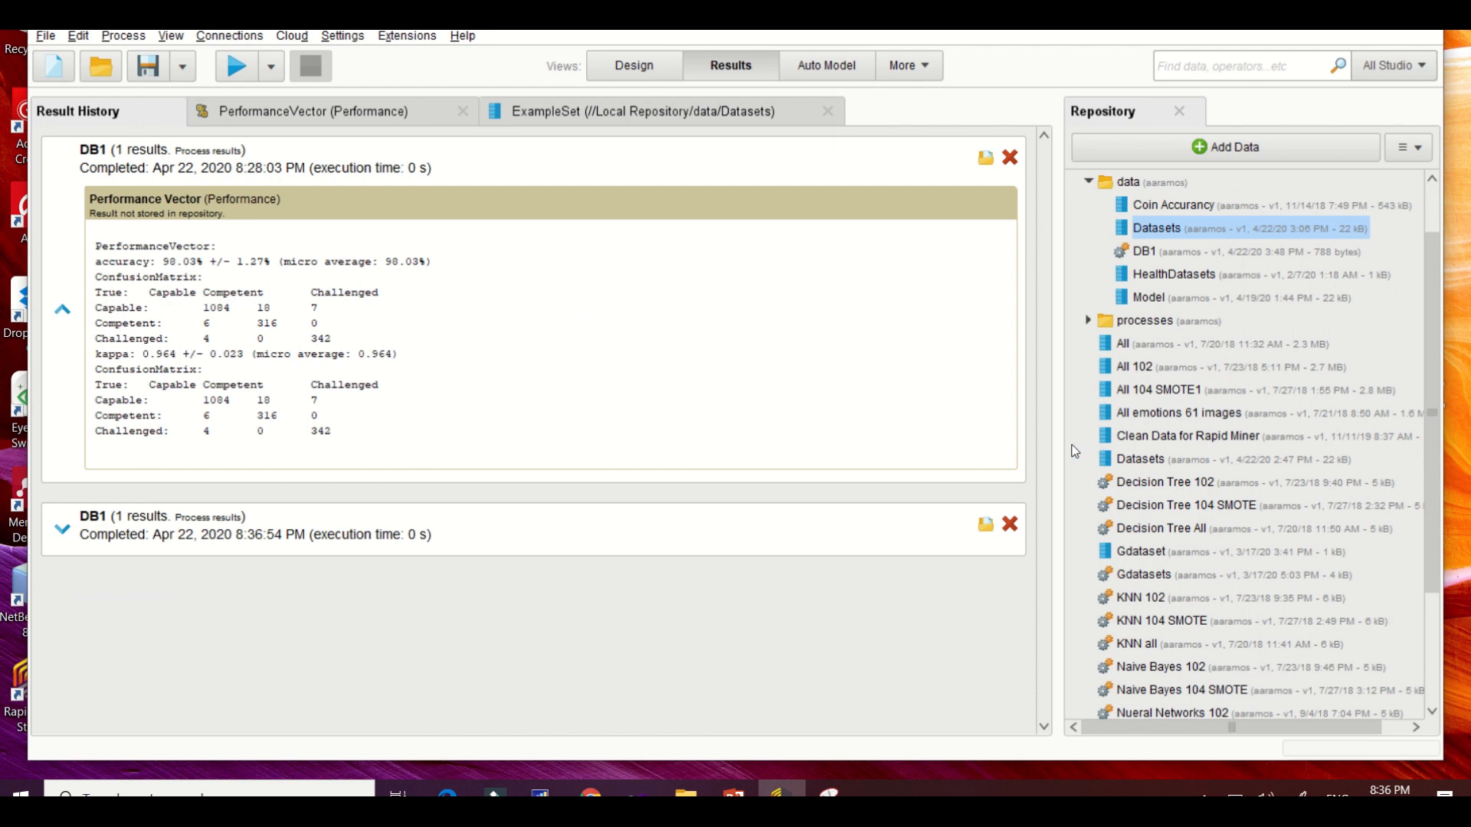
left_click(299, 115)
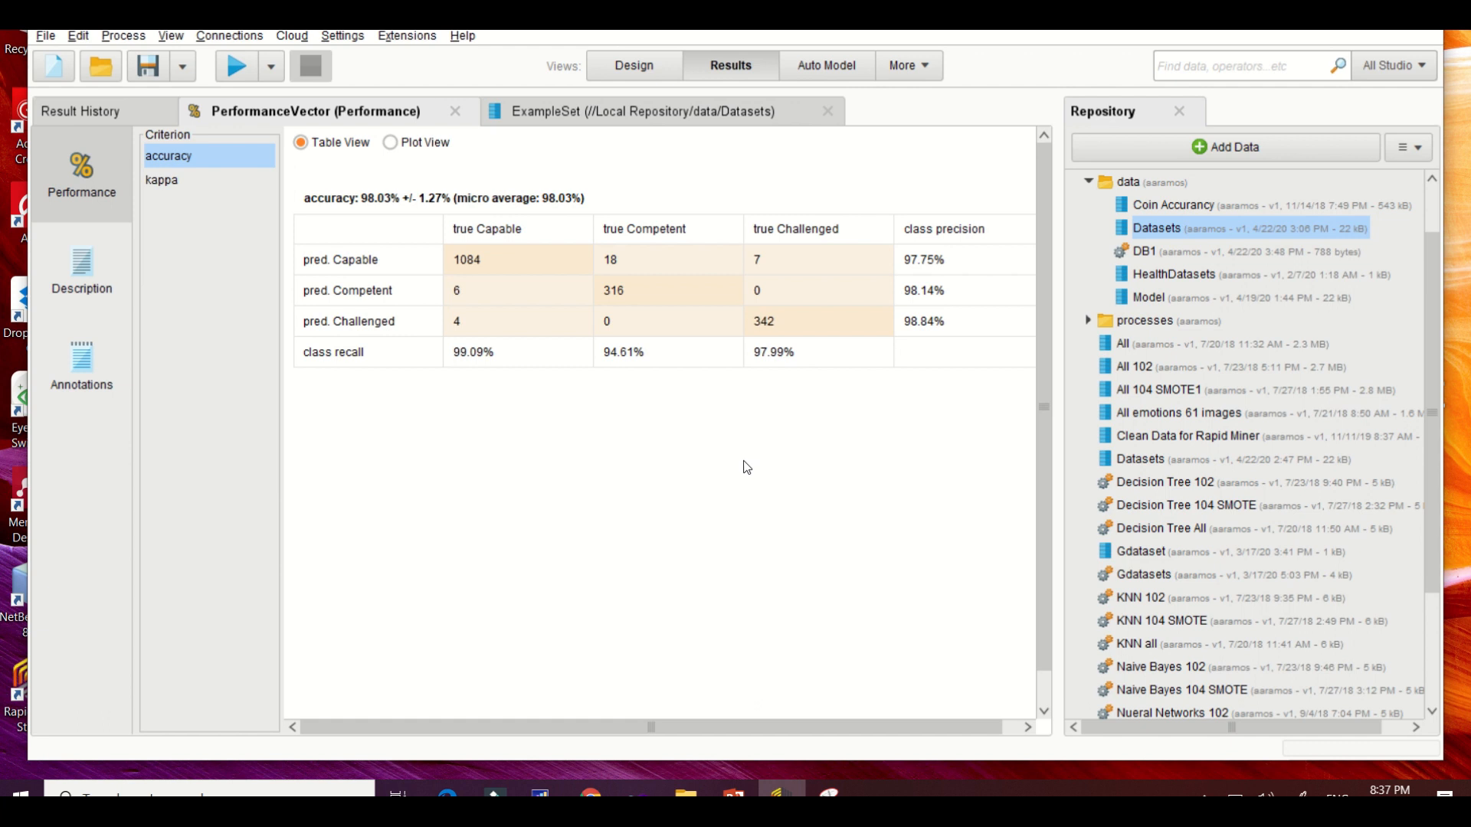
- Replace the k-NN operator in Cross Validation's Training area with the standard Naive Bayes operator
left_click(646, 74)
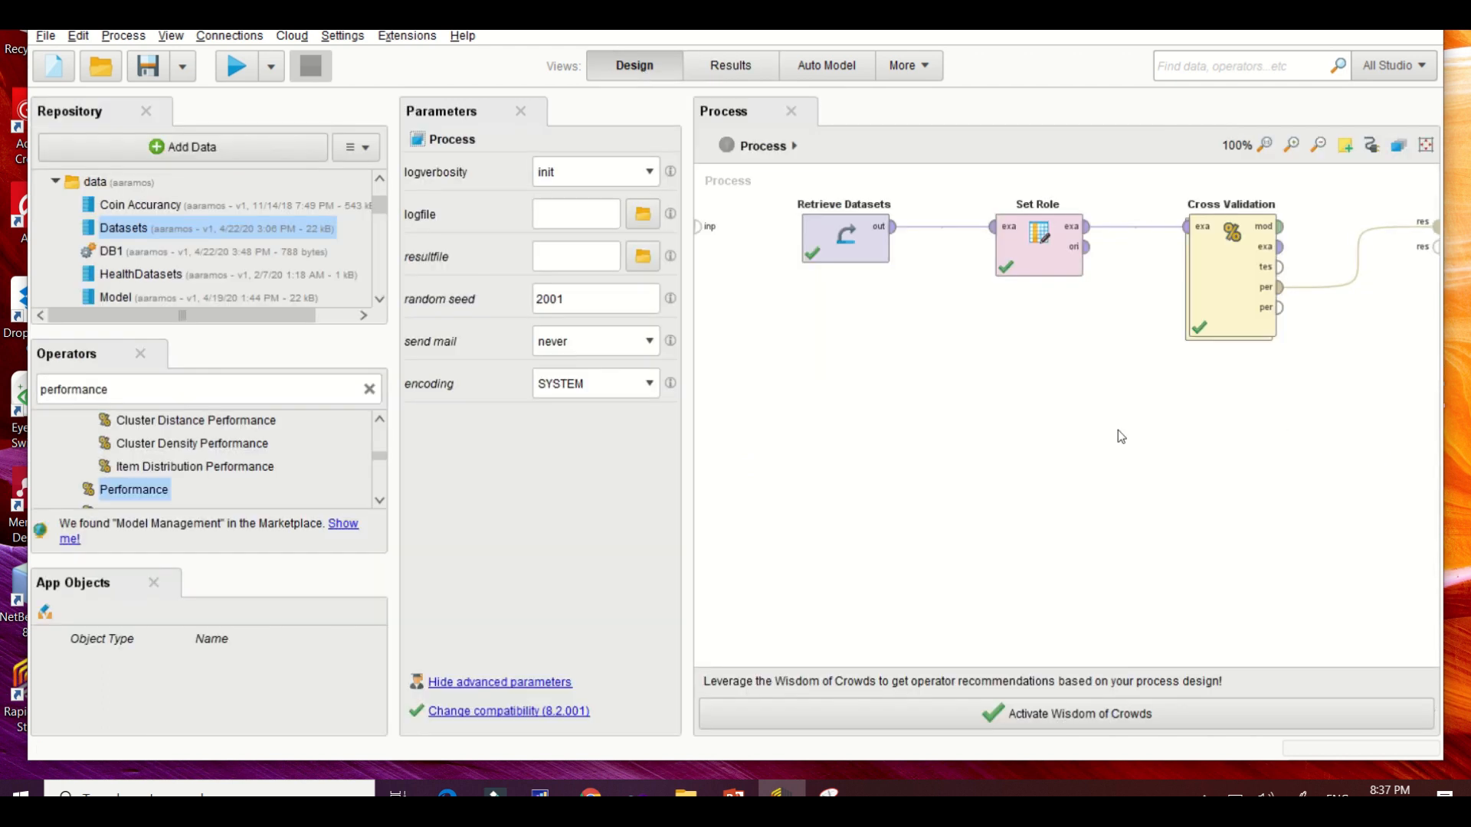
double_click(1242, 304)
left_click(859, 270)
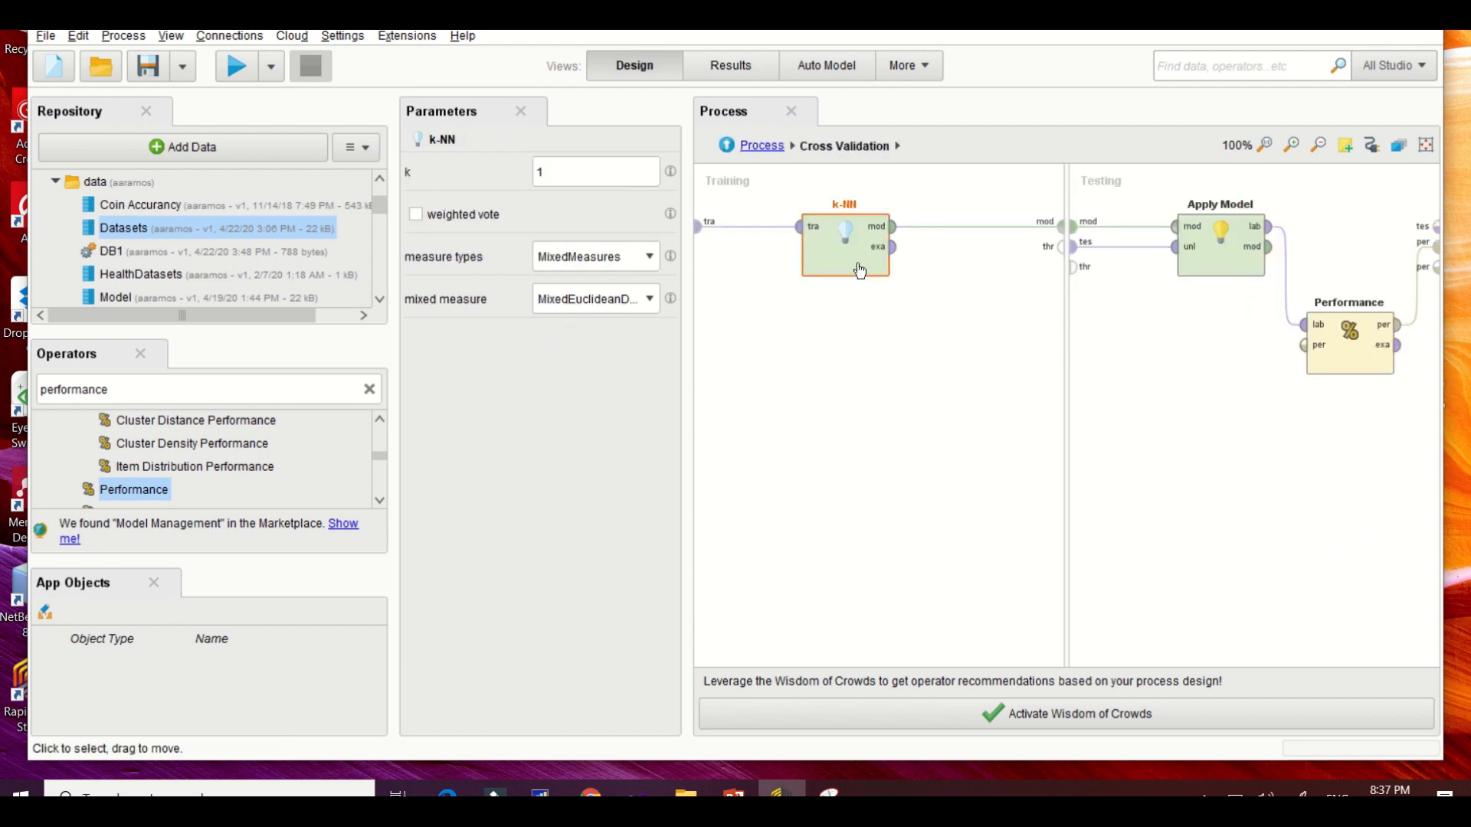
key("Delete")
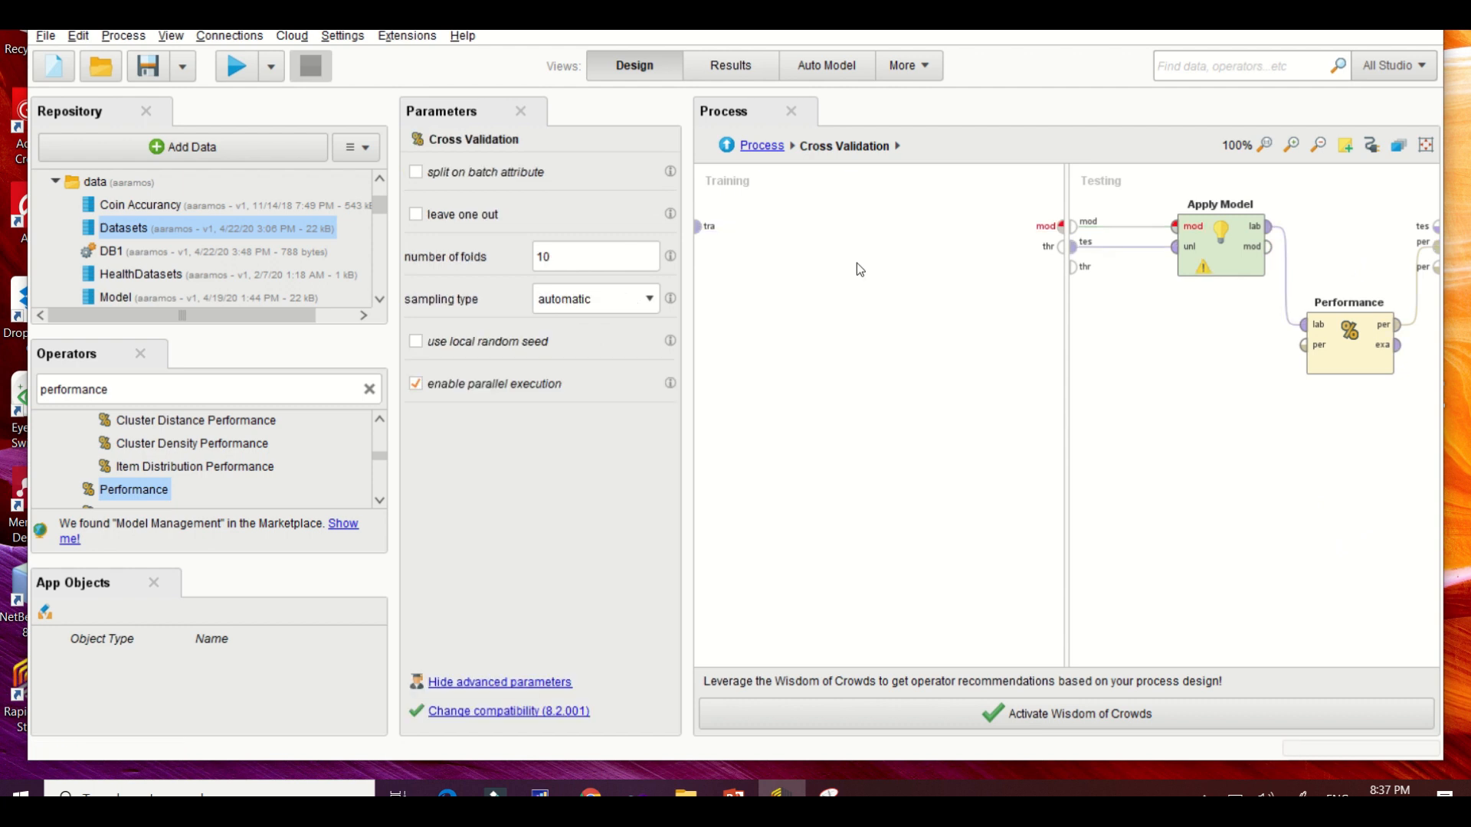
double_click(137, 395)
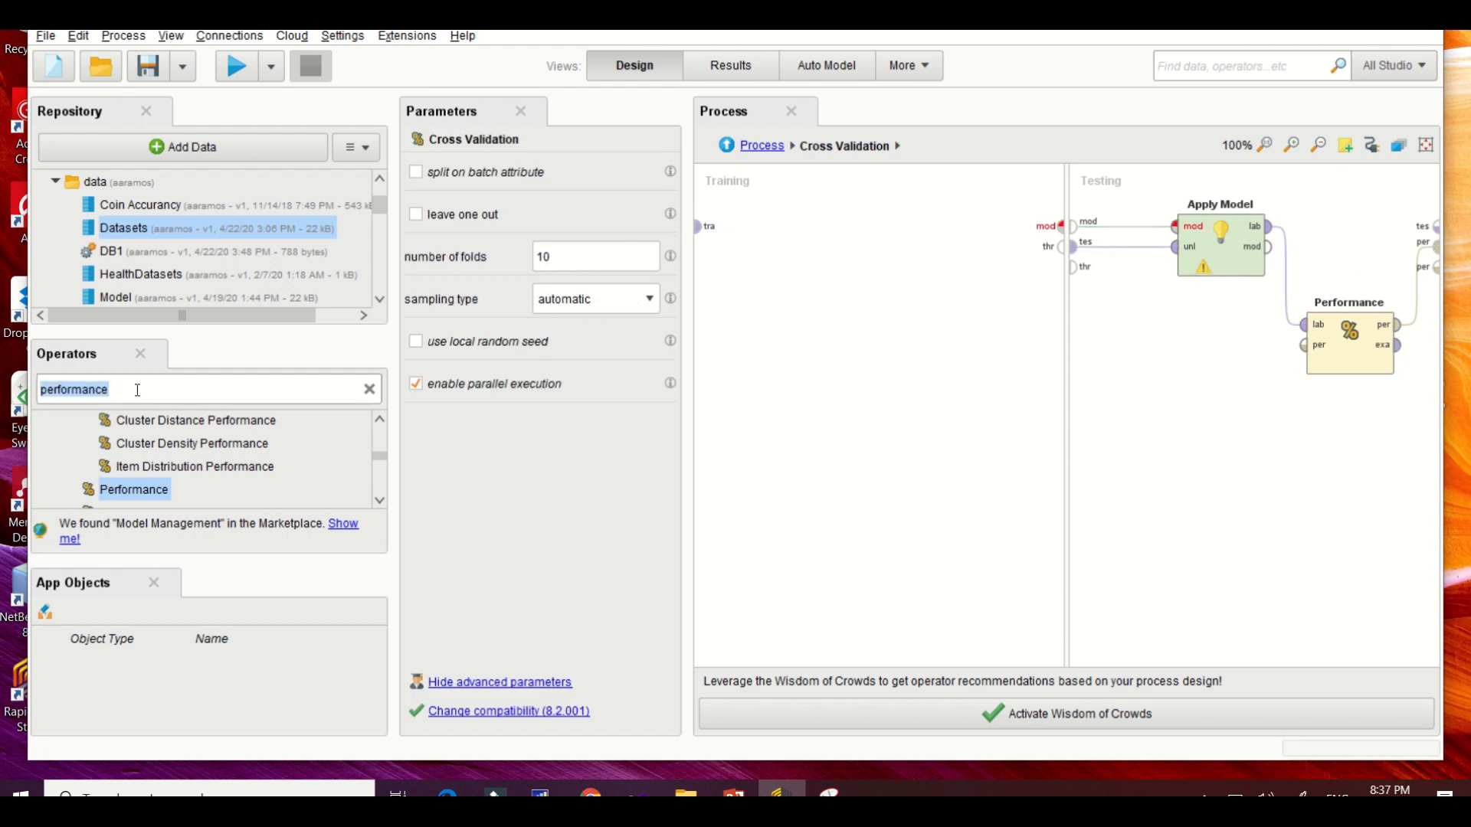
type("naive baye")
left_click_drag(145, 490, 840, 238)
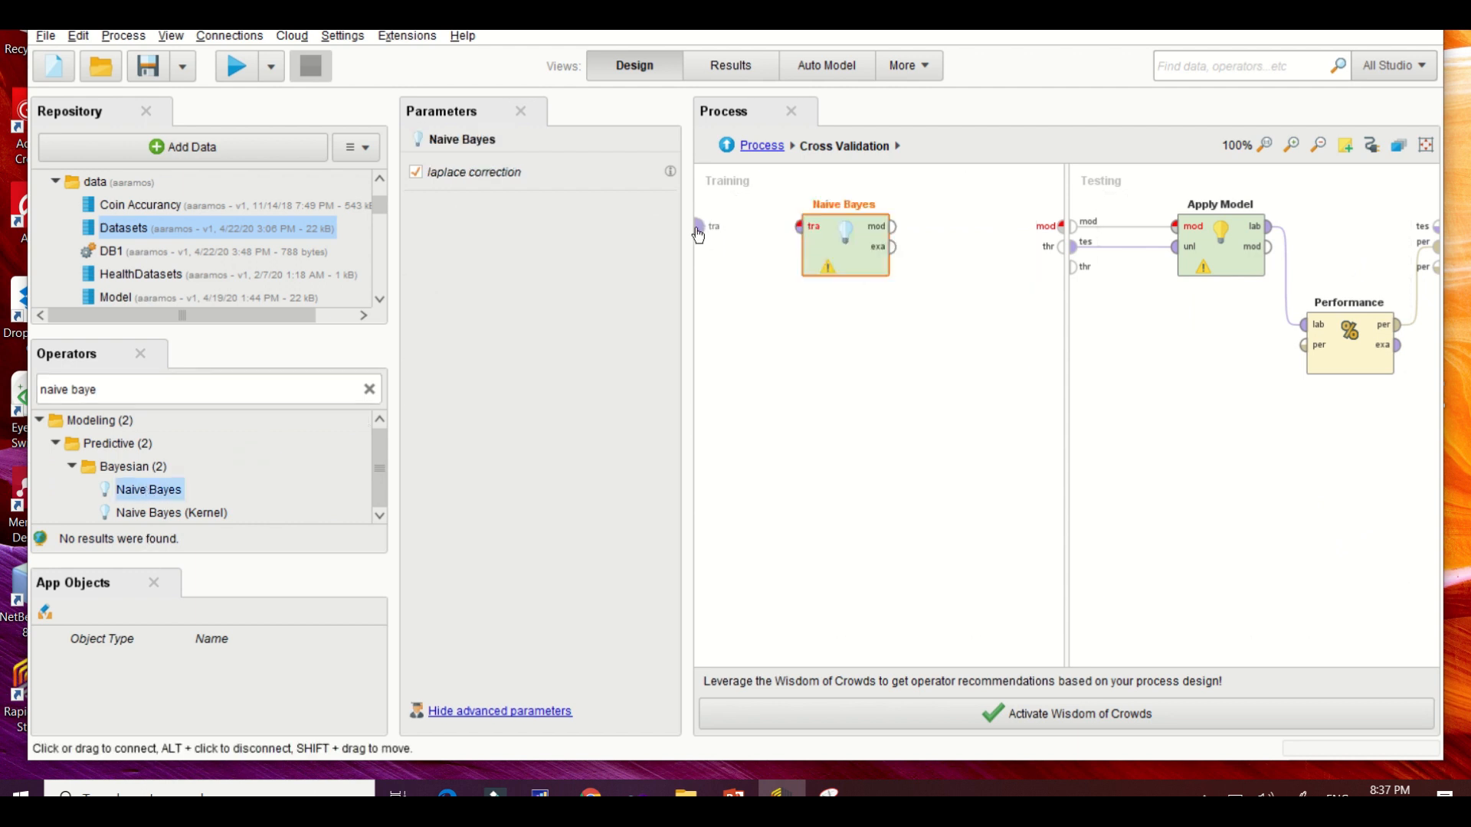
- Connect the training set port to Naive Bayes's training input and its model output to the Training area's model port
left_click(700, 227)
left_click(799, 238)
left_click(892, 227)
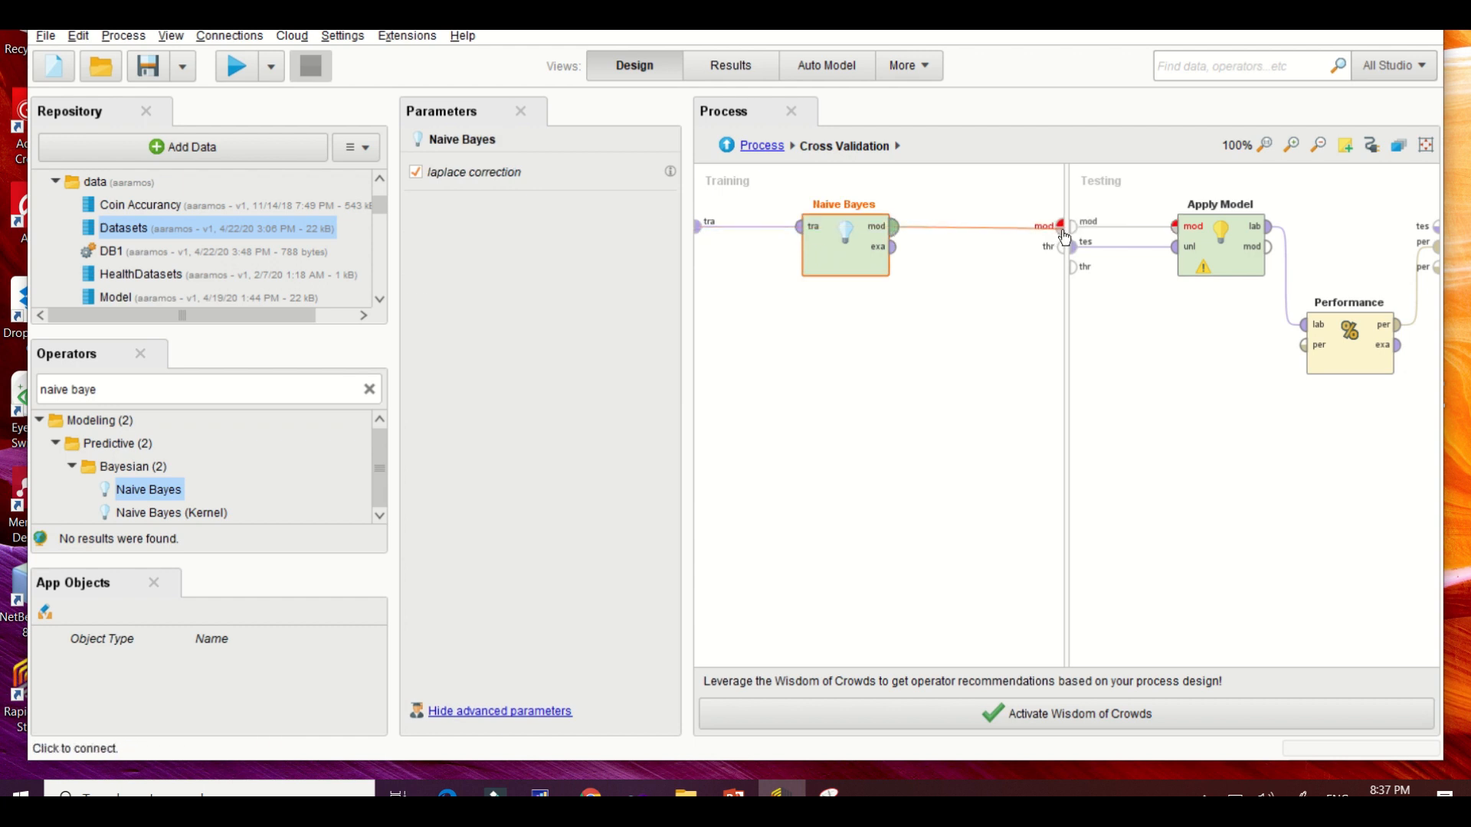
left_click(1062, 225)
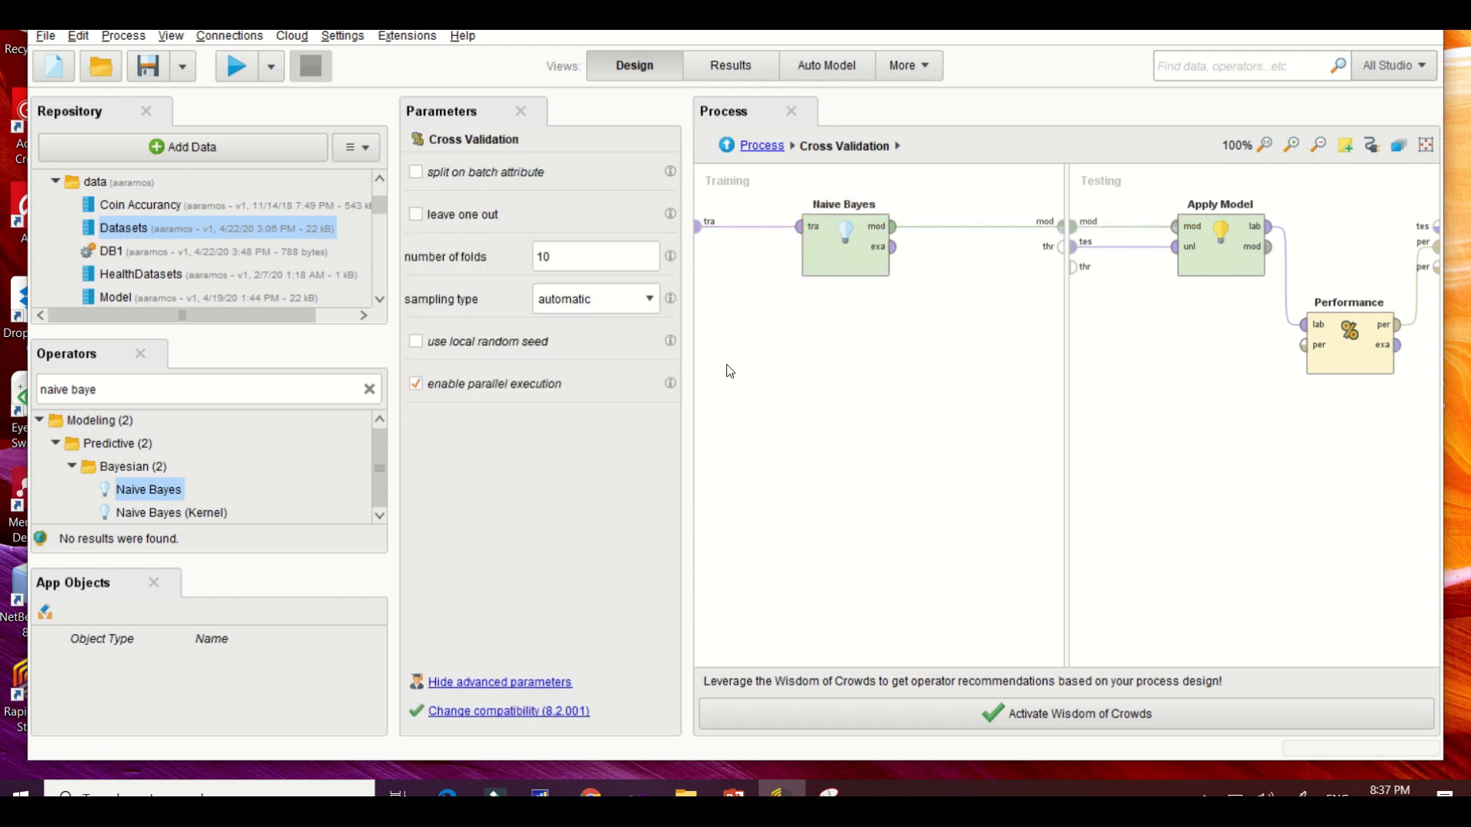
- Run the process with Naive Bayes, expand the newest run in the result history and show its performance vector's accuracy table
left_click(235, 67)
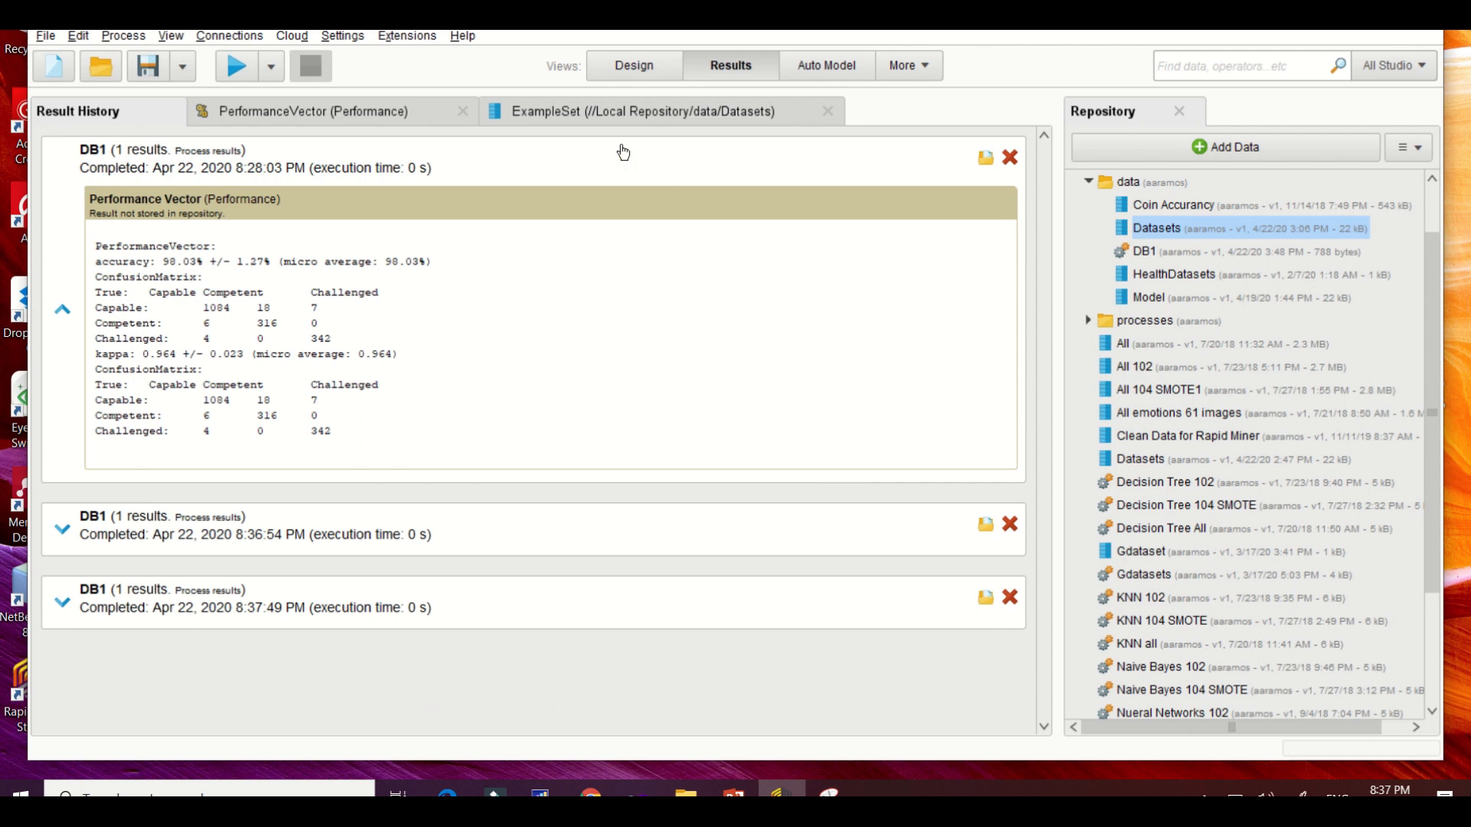
left_click(287, 612)
scroll(414, 521, "down", 3)
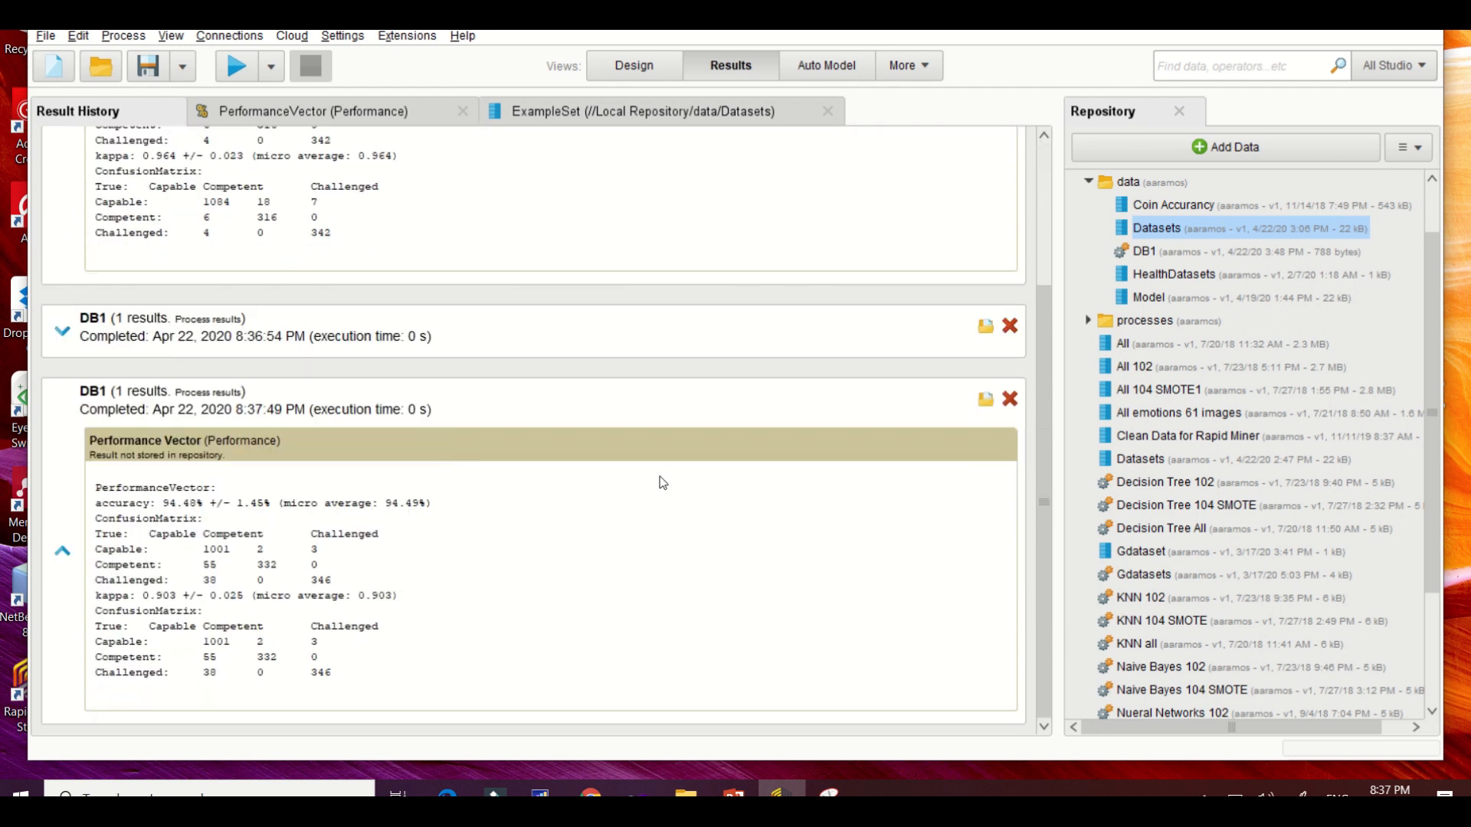
left_click(283, 112)
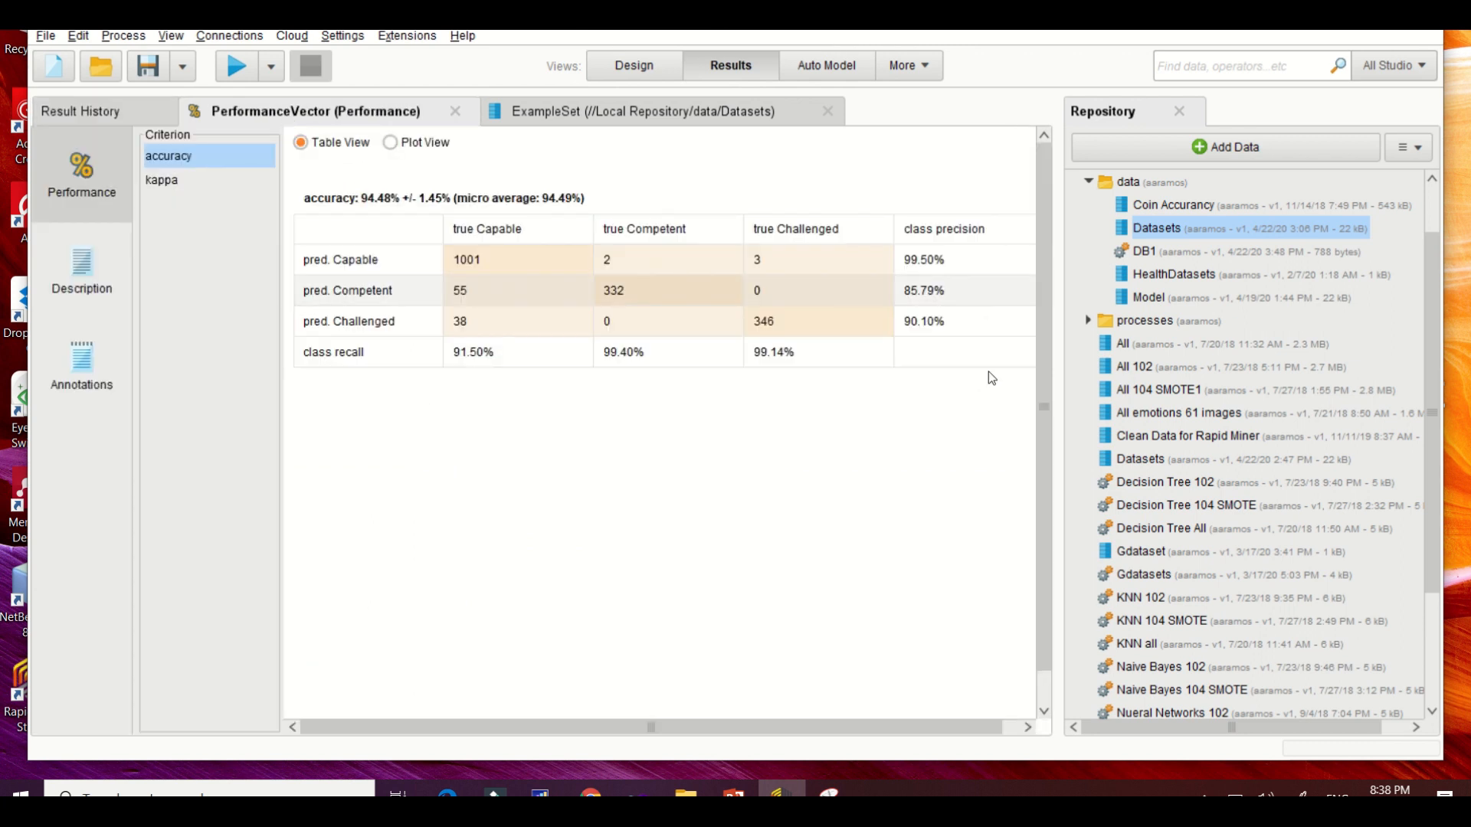